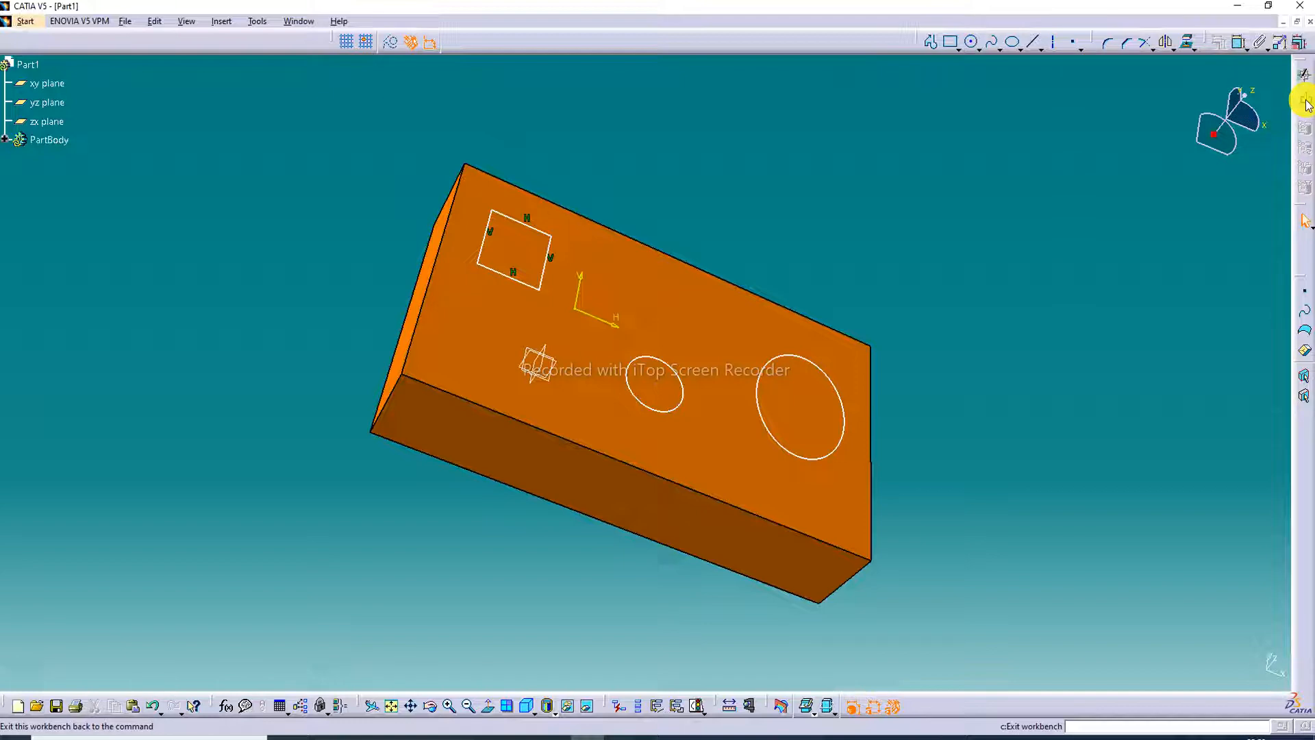
Step: Finish the sketch of the rectangle and two circles on the block's face and return to part modelling
{"action": "left_click", "coordinate": [1306, 101]}
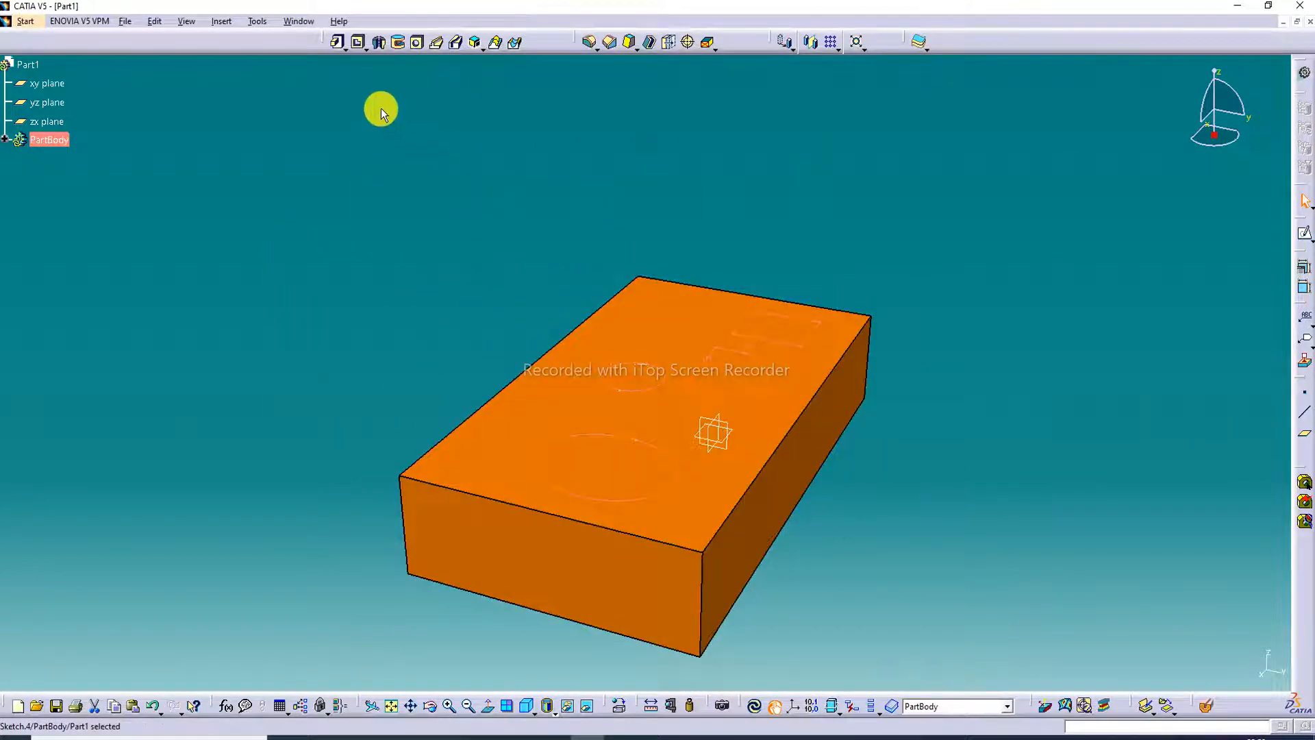
{"action": "left_click", "coordinate": [339, 43]}
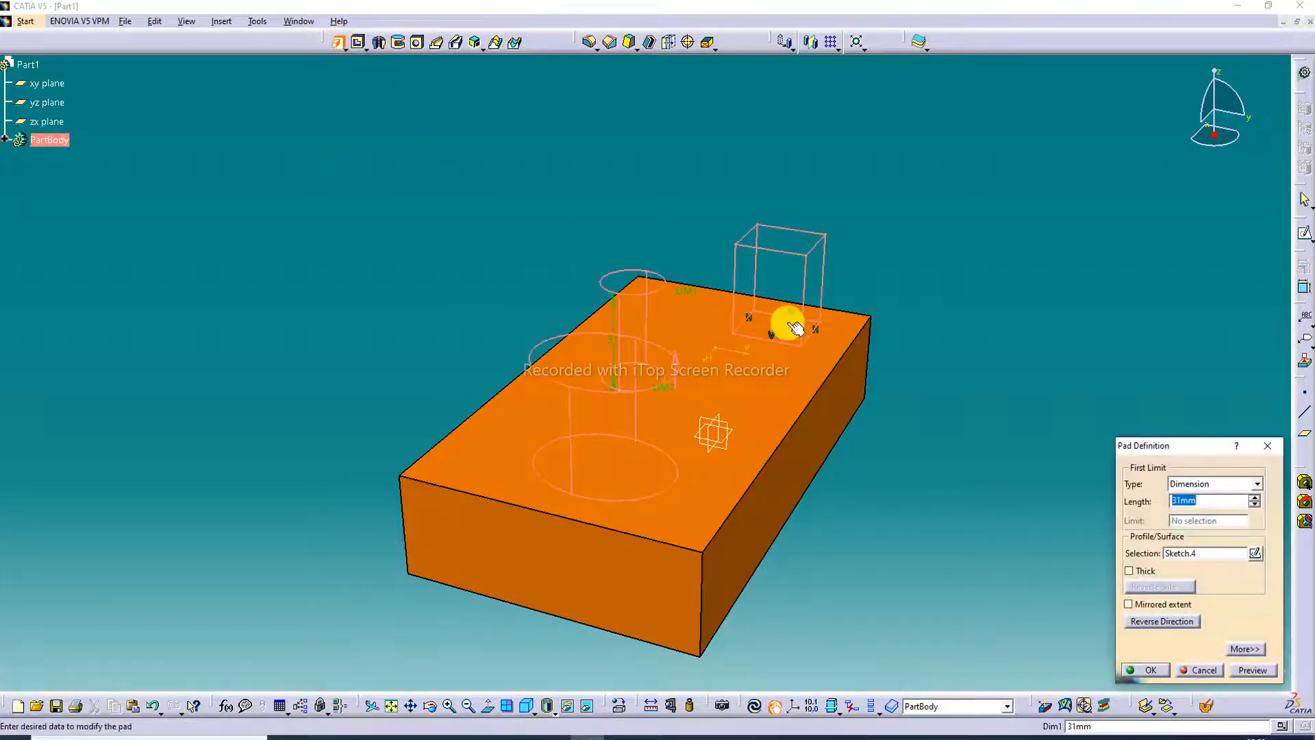
{"action": "left_click", "coordinate": [1256, 670]}
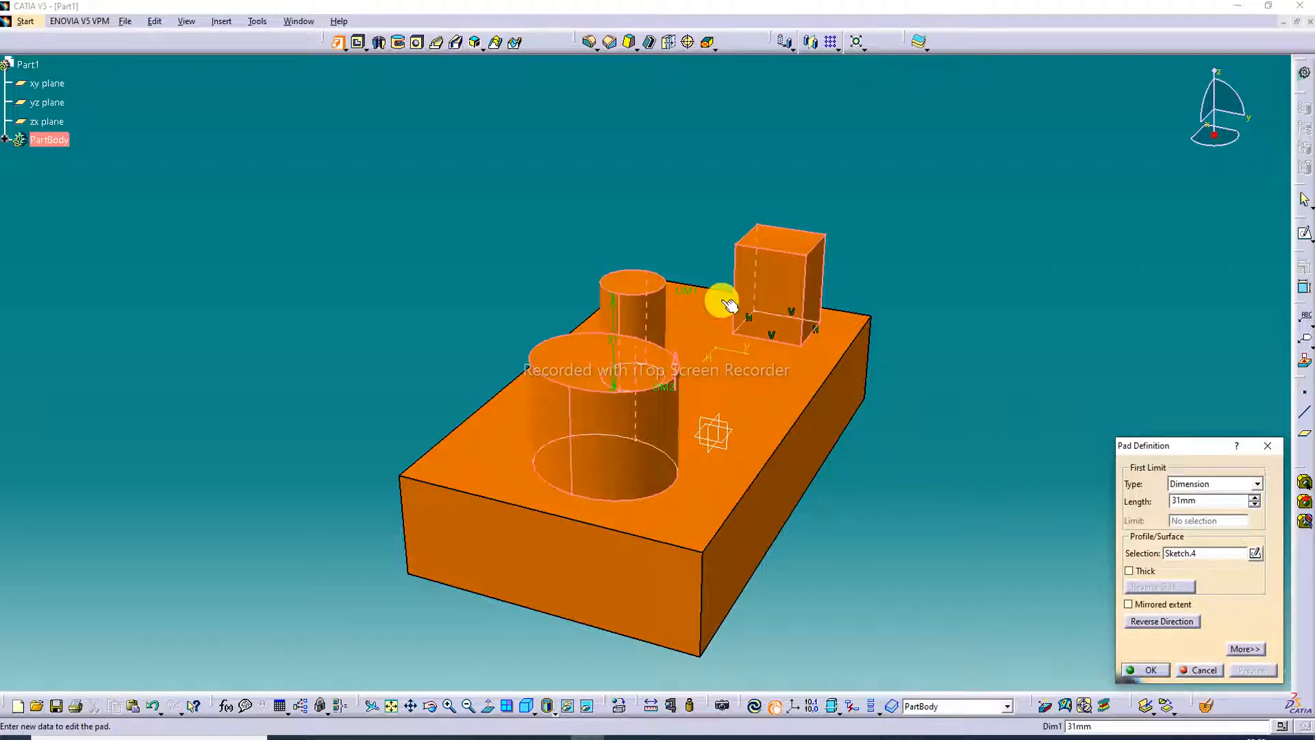
{"action": "left_click", "coordinate": [1272, 446]}
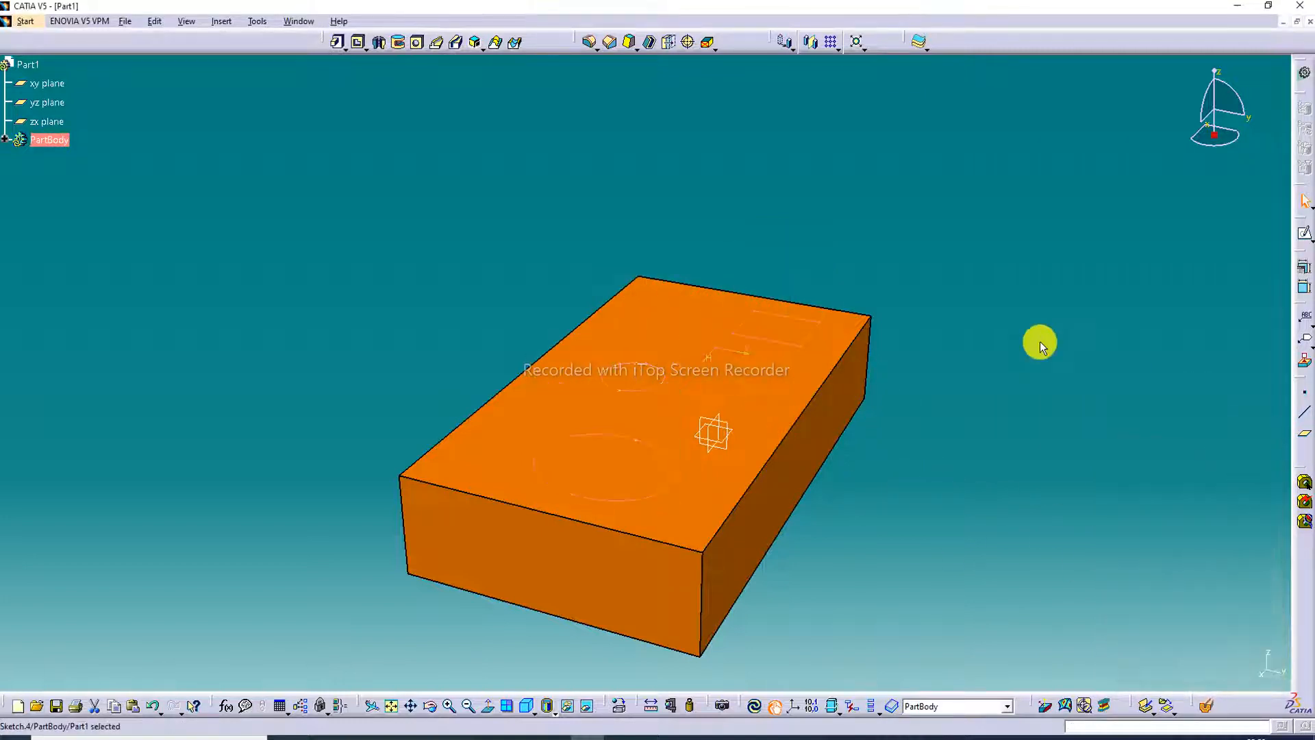
{"action": "left_click", "coordinate": [345, 48]}
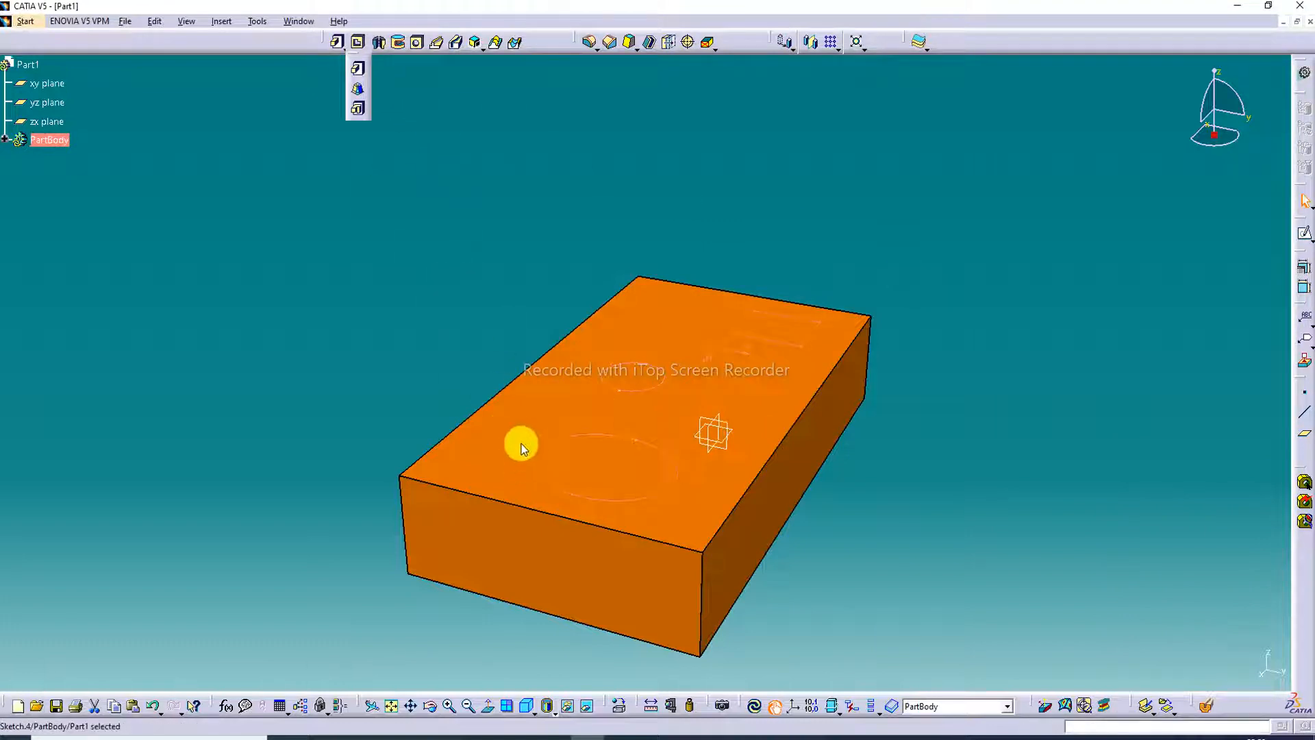
{"action": "left_click", "coordinate": [577, 739]}
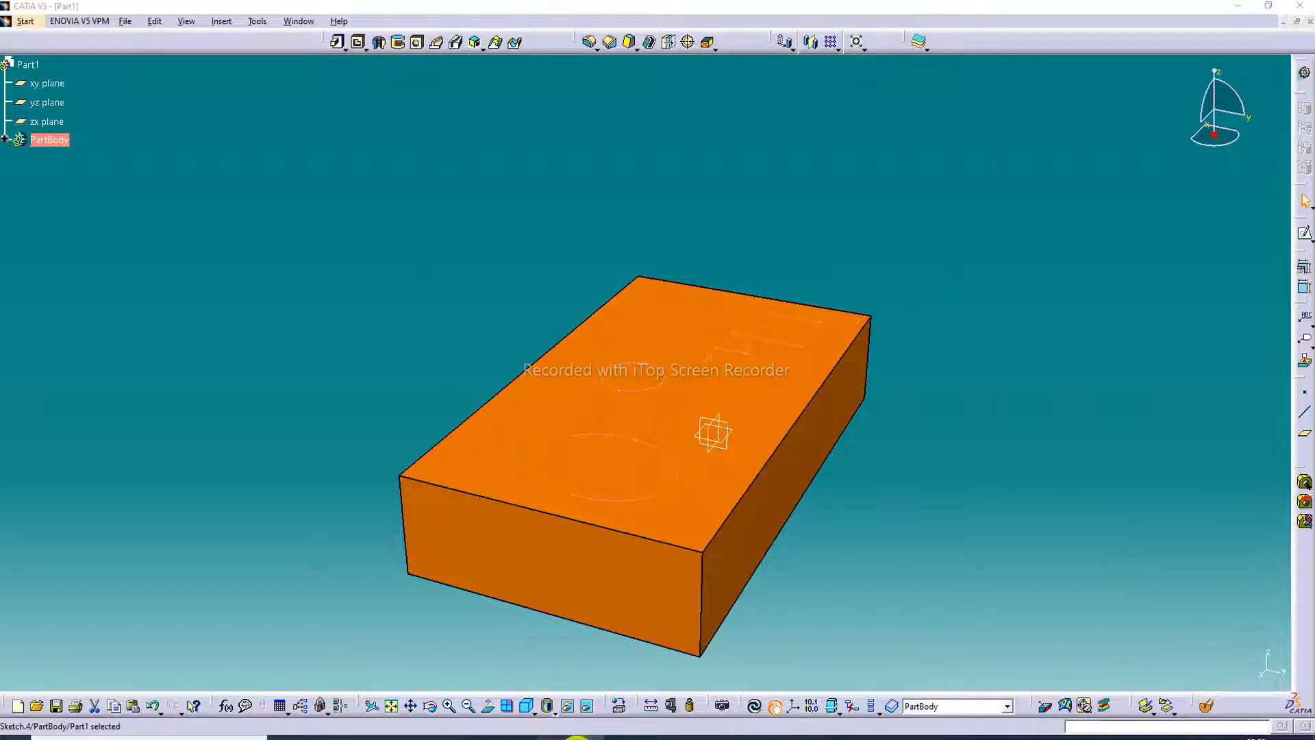
{"action": "left_click", "coordinate": [1279, 719]}
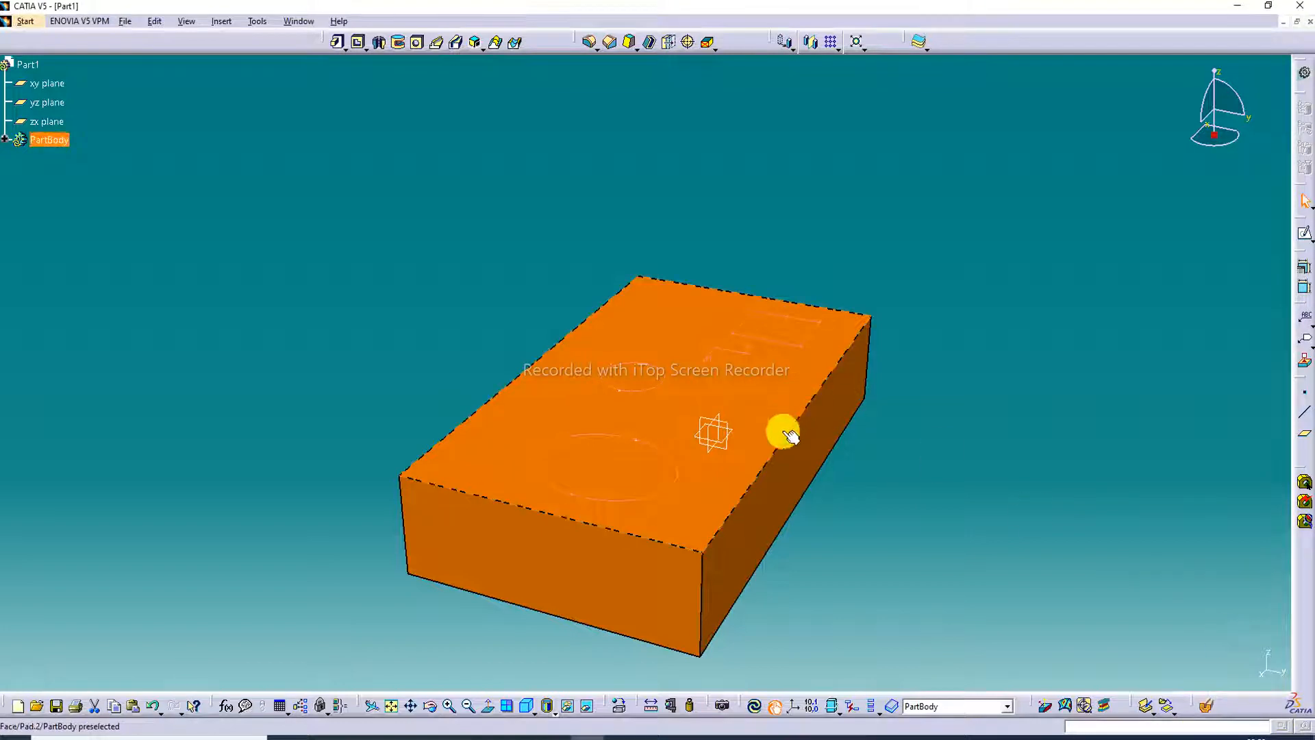
Step: Start a Multi-Pad from the sketch on the block and highlight each of its three extrusion domains in turn
{"action": "left_click", "coordinate": [347, 43]}
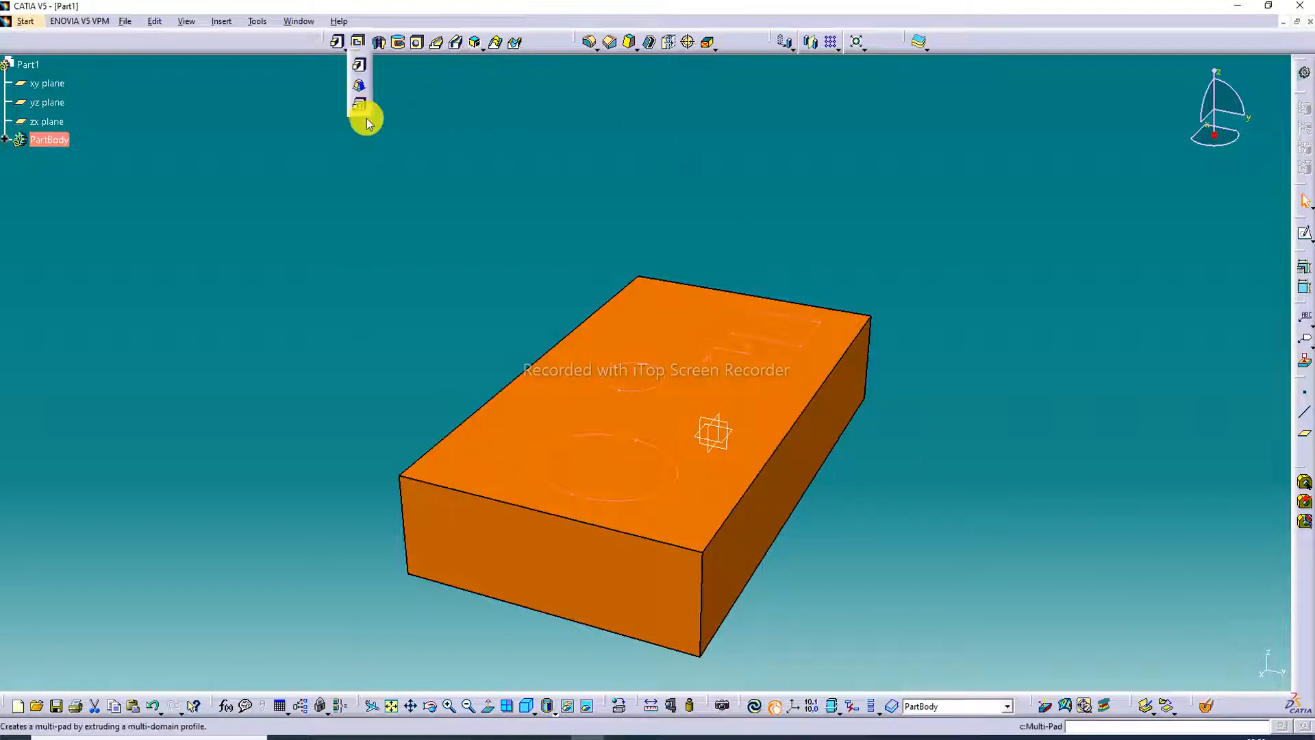
{"action": "left_click", "coordinate": [361, 106]}
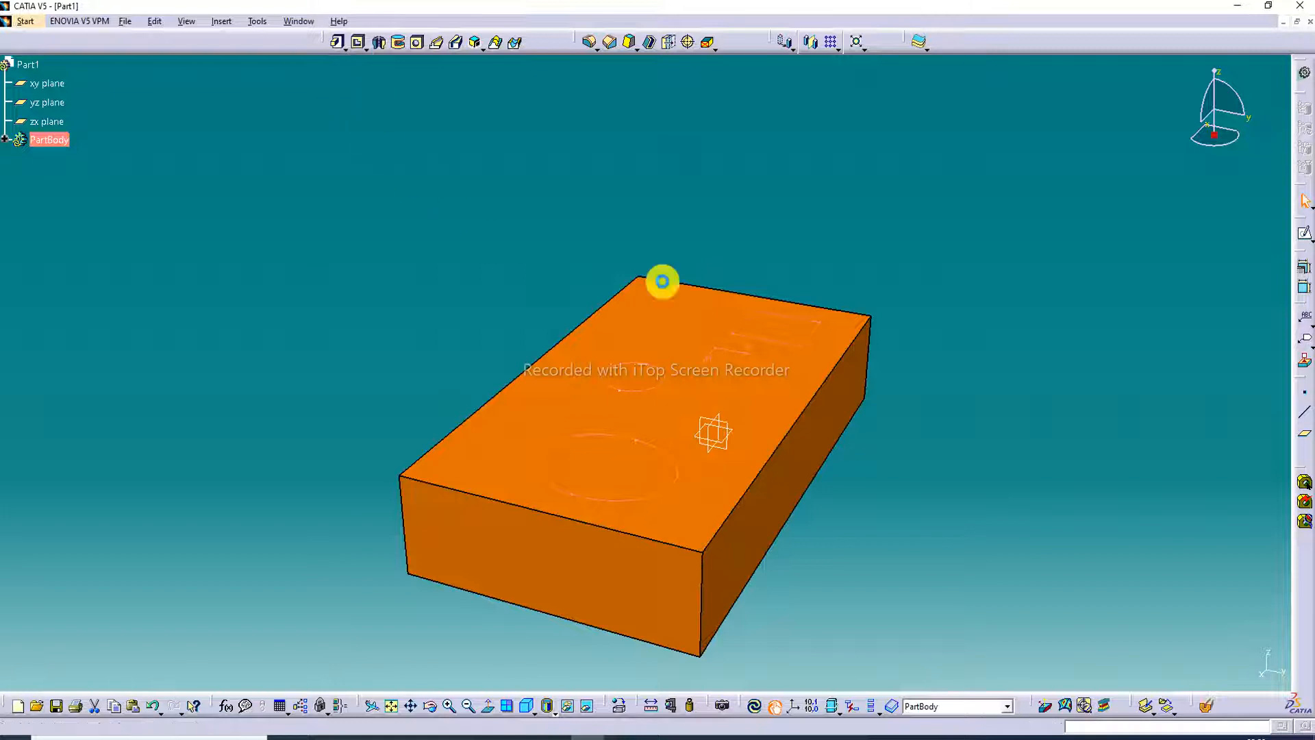
{"action": "left_click", "coordinate": [663, 281]}
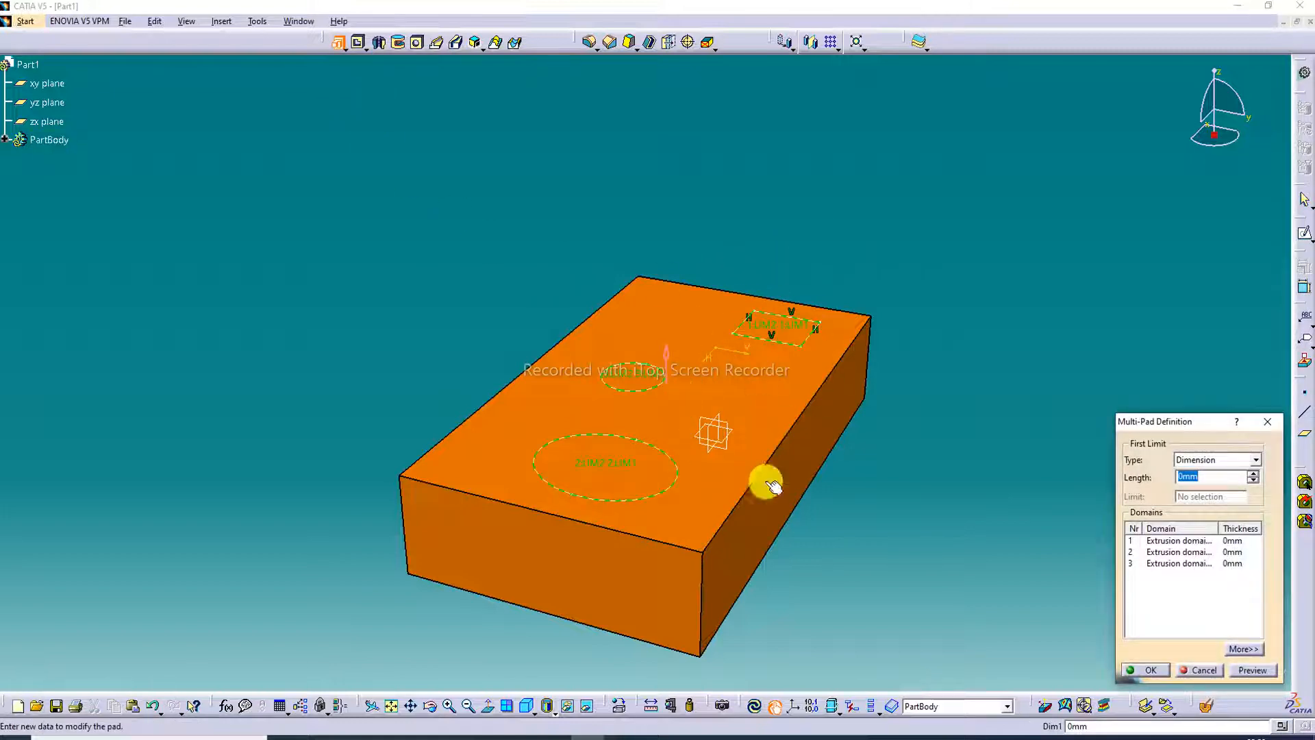
{"action": "left_click", "coordinate": [1169, 541]}
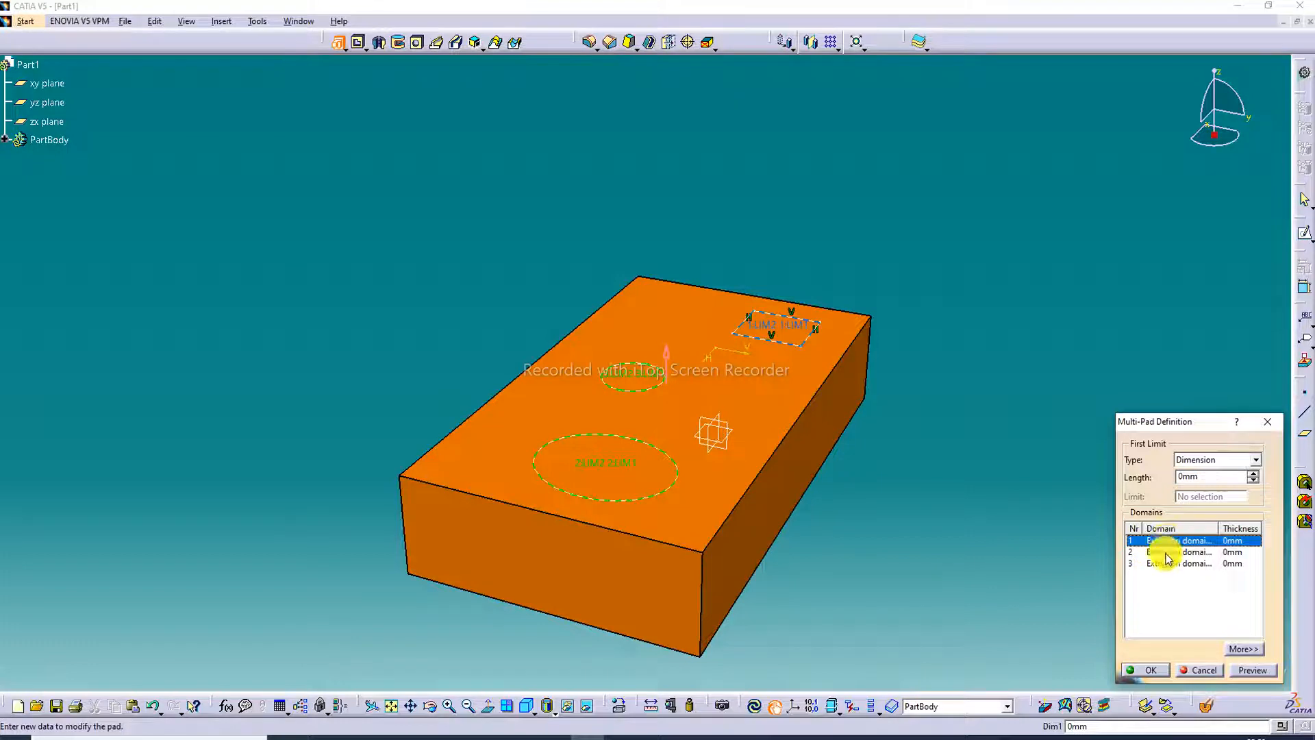
{"action": "left_click", "coordinate": [1169, 552]}
{"action": "left_click", "coordinate": [1176, 563]}
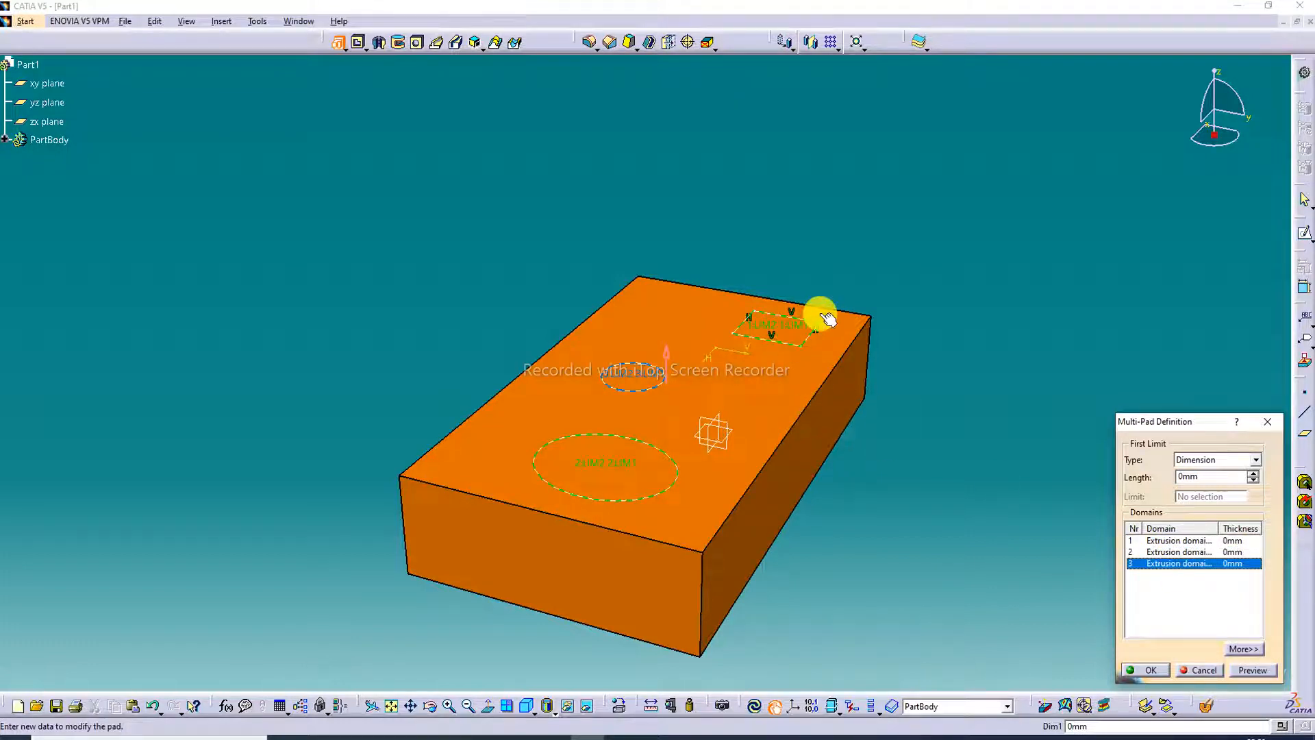
Step: Extrude the rectangle domain 32 mm, the small circle 23 mm and the large circle 20 mm, and preview the multi-pad
{"action": "left_click", "coordinate": [769, 331]}
{"action": "left_click_drag", "start_coordinate": [769, 330], "coordinate": [764, 235]}
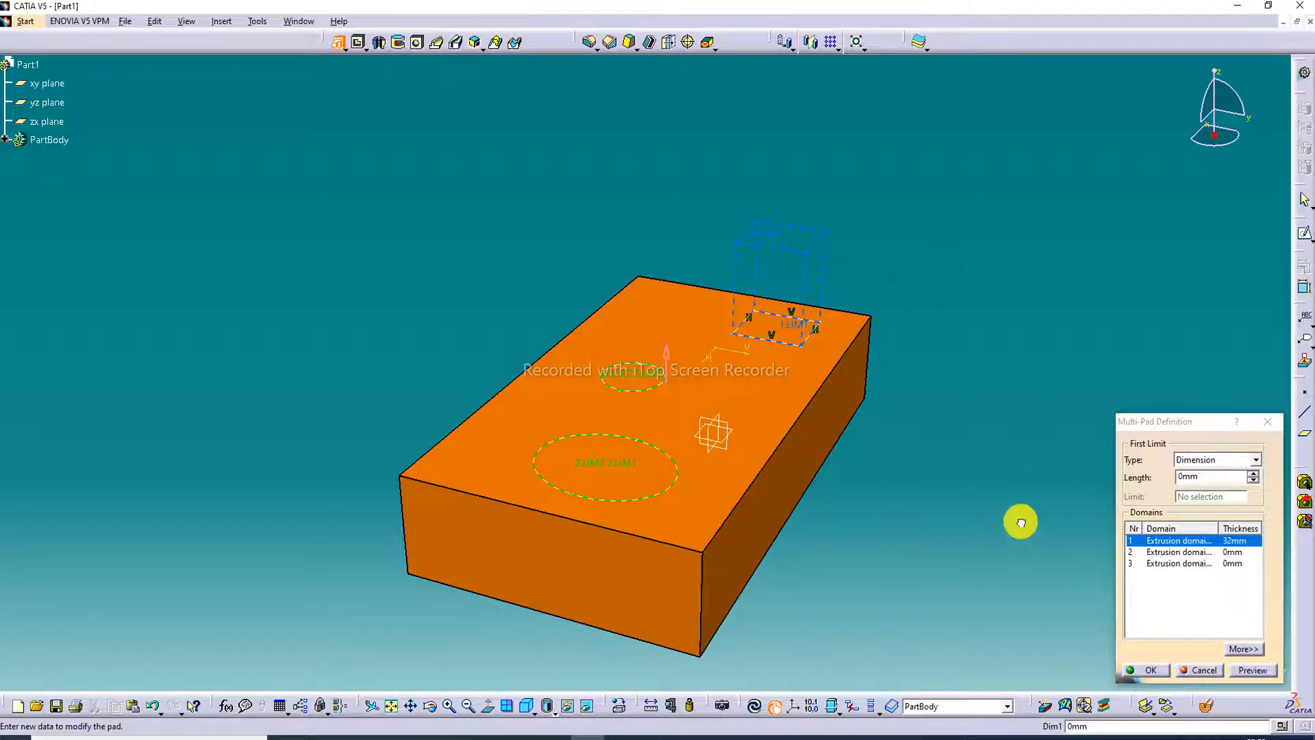
{"action": "left_click", "coordinate": [632, 377]}
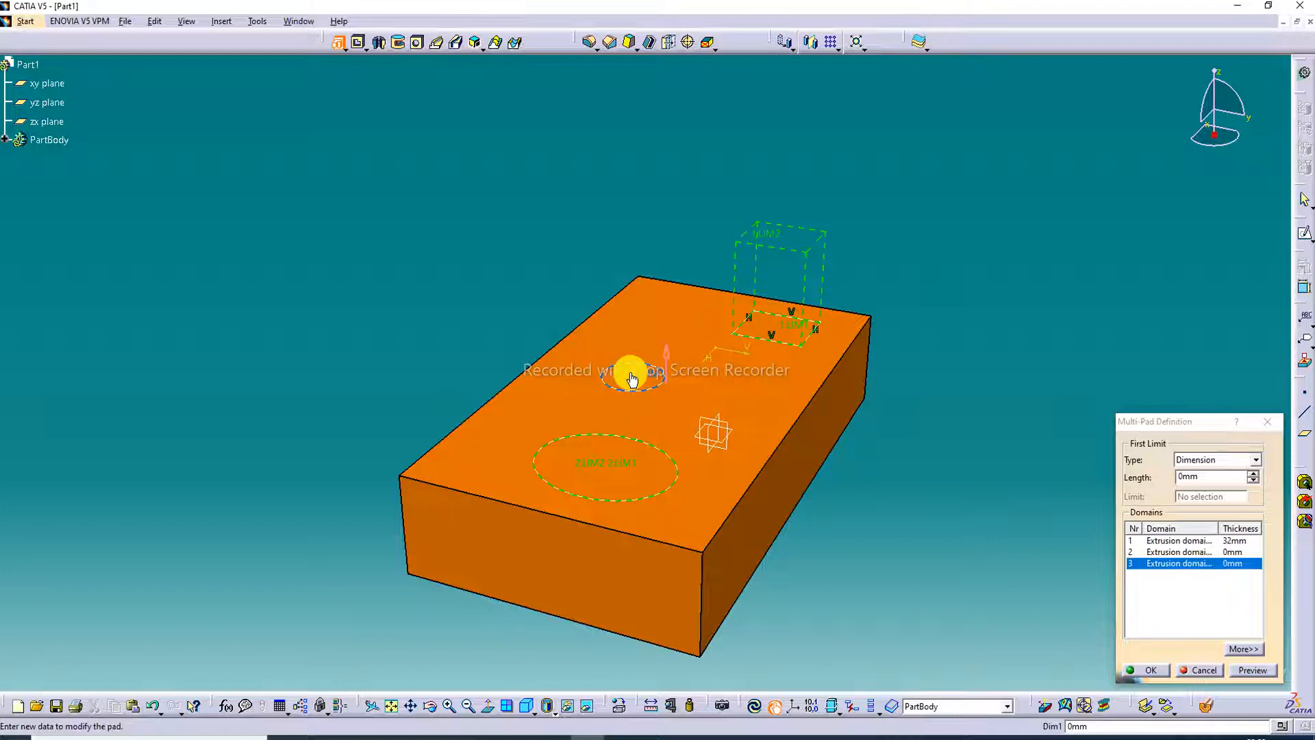
{"action": "left_click_drag", "start_coordinate": [631, 378], "coordinate": [629, 307]}
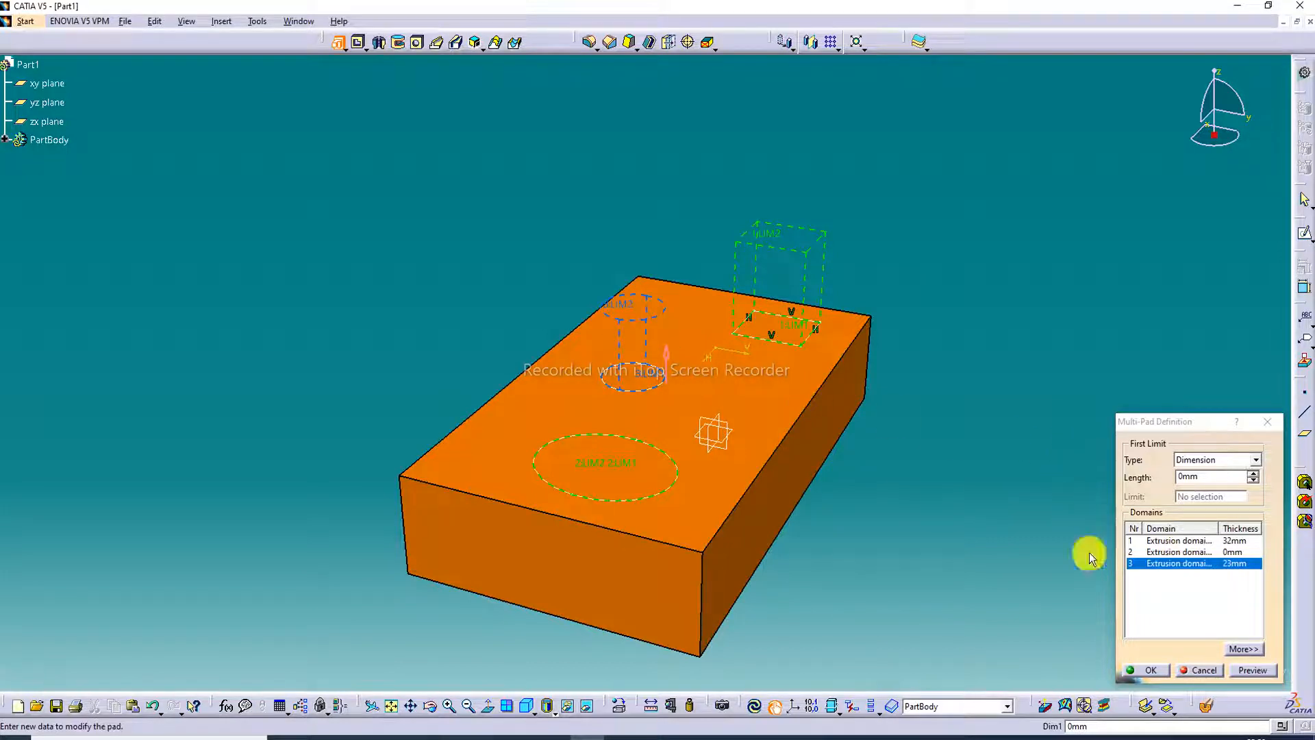
{"action": "left_click", "coordinate": [619, 464]}
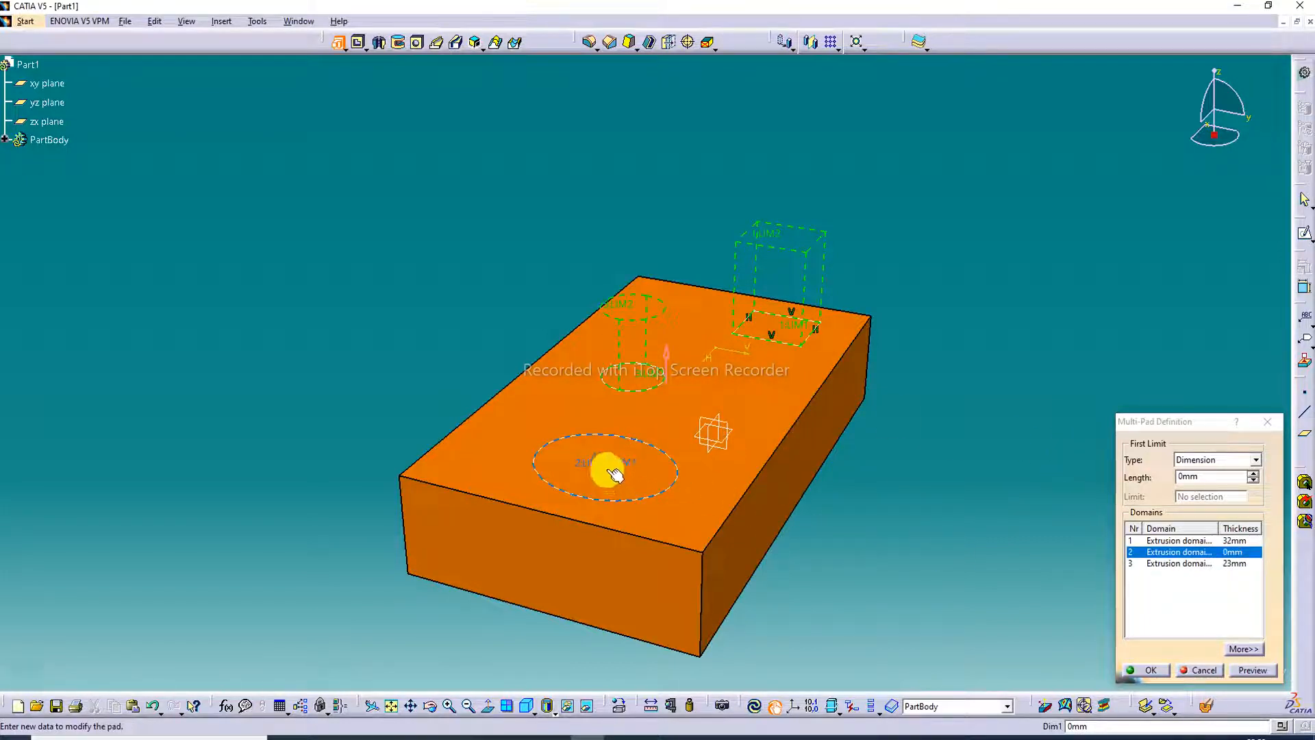
{"action": "left_click_drag", "start_coordinate": [615, 473], "coordinate": [600, 394]}
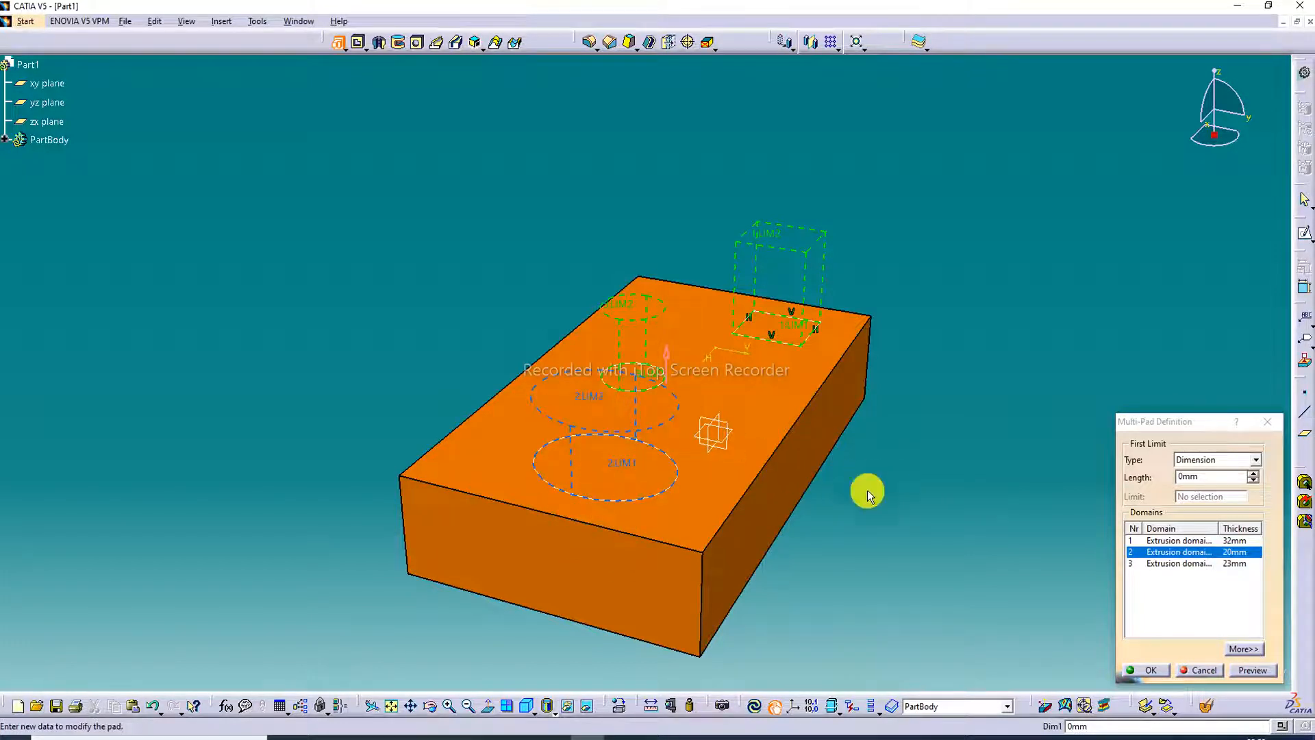
{"action": "left_click", "coordinate": [1253, 670]}
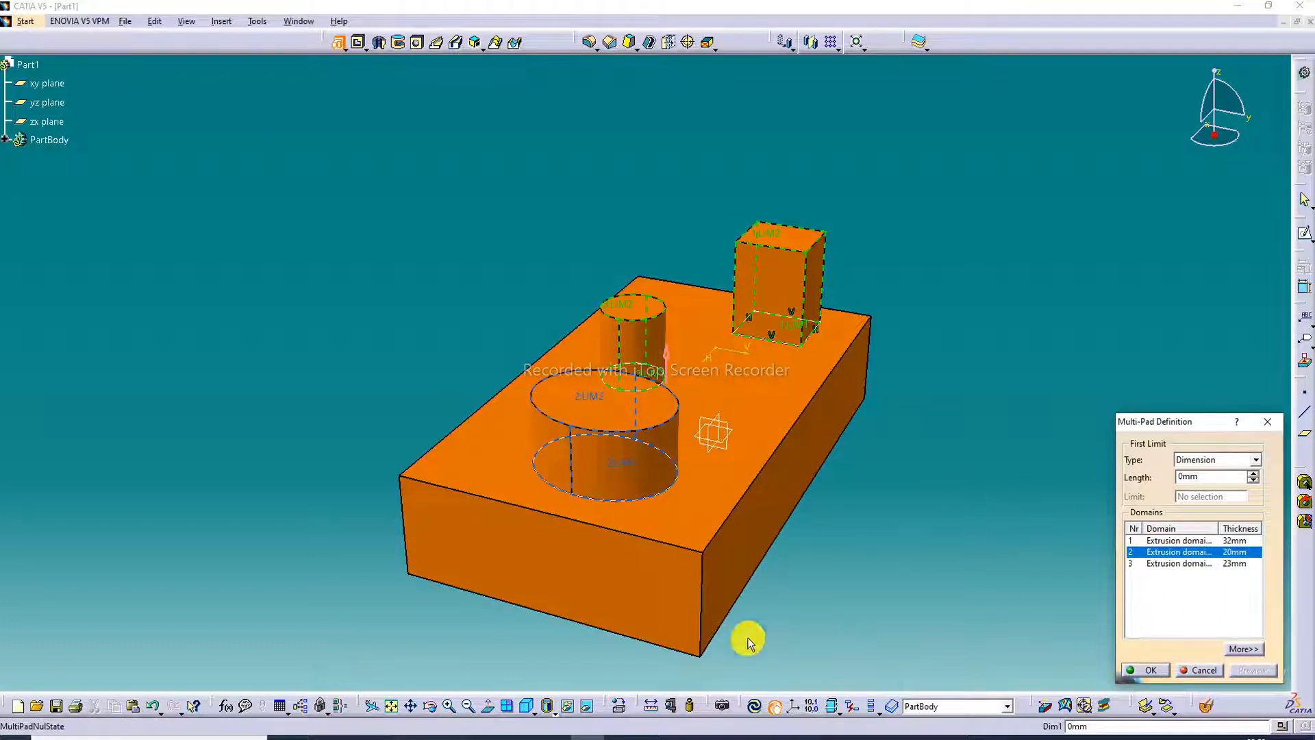
Step: Set the rectangle domain's extrusion thickness to 51 mm and preview the multi-pad
{"action": "left_click", "coordinate": [431, 704]}
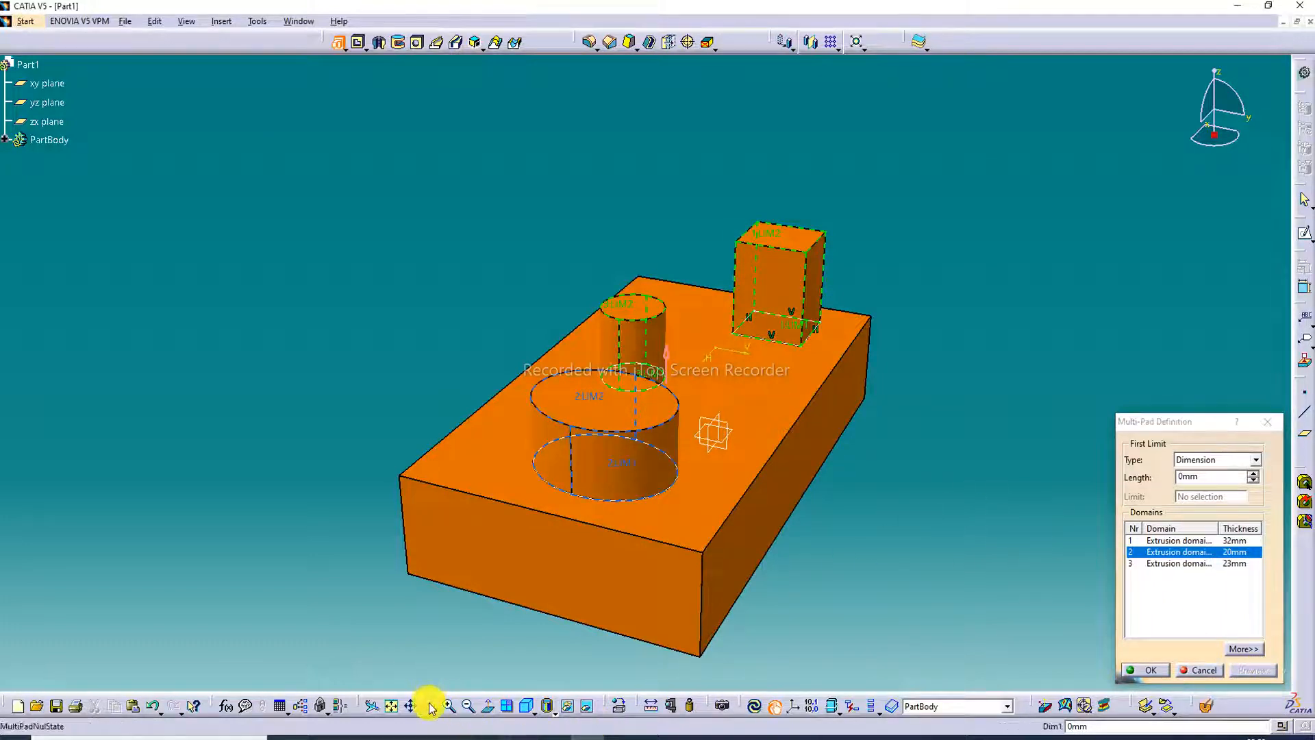
{"action": "left_click_drag", "start_coordinate": [861, 557], "coordinate": [728, 622]}
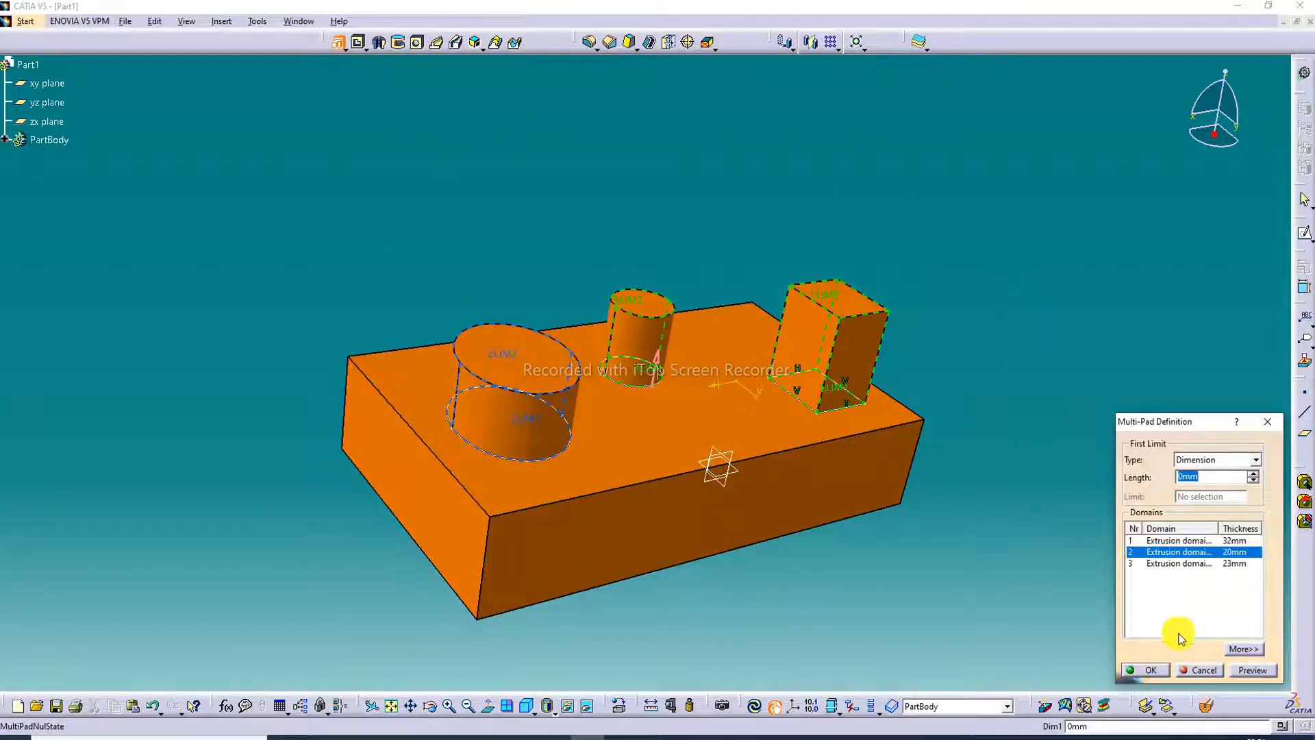
{"action": "left_click", "coordinate": [1186, 564]}
{"action": "left_click", "coordinate": [1178, 553]}
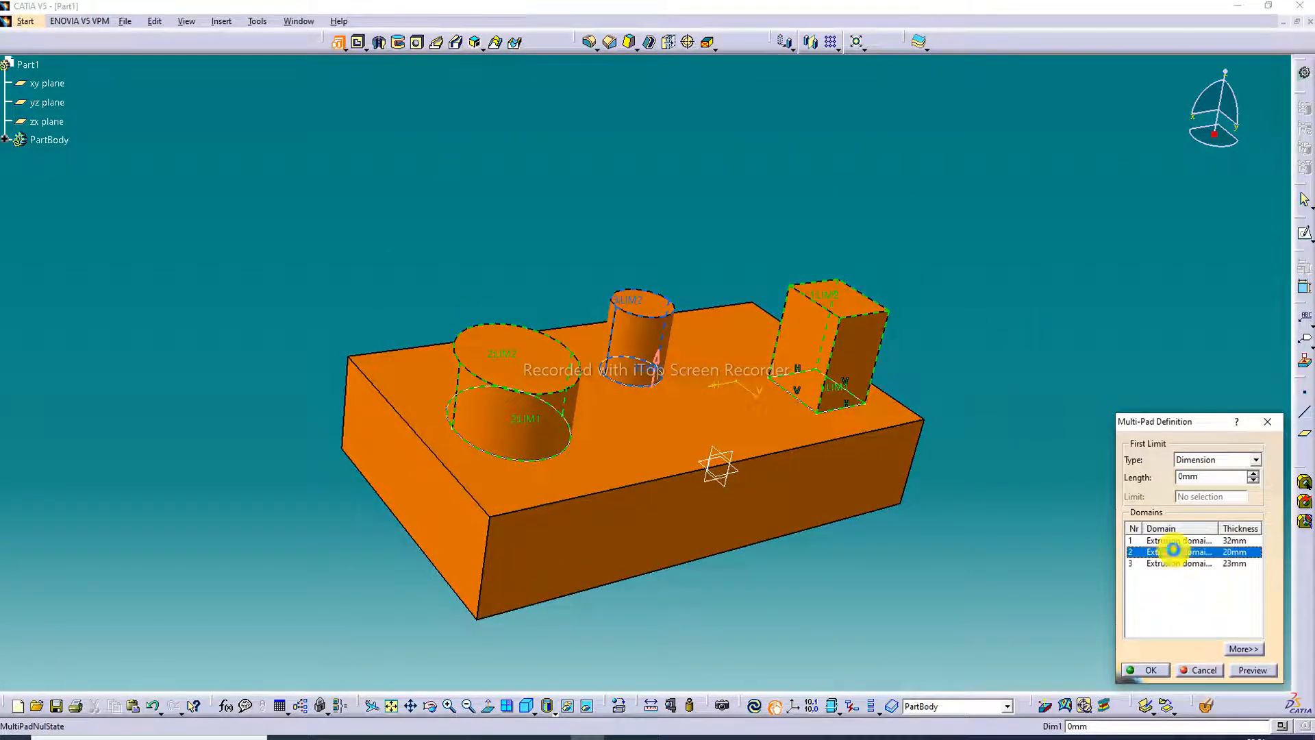
{"action": "left_click", "coordinate": [1176, 542]}
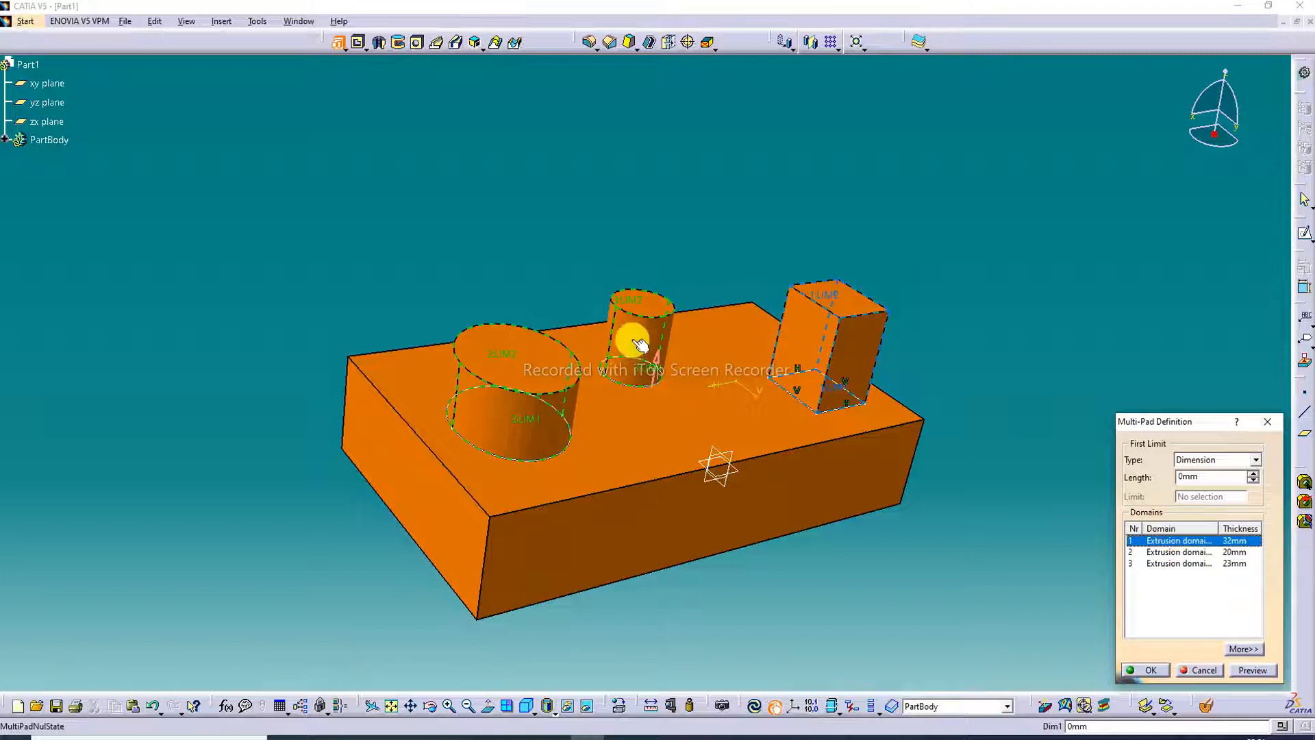
{"action": "left_click_drag", "start_coordinate": [829, 306], "coordinate": [849, 248]}
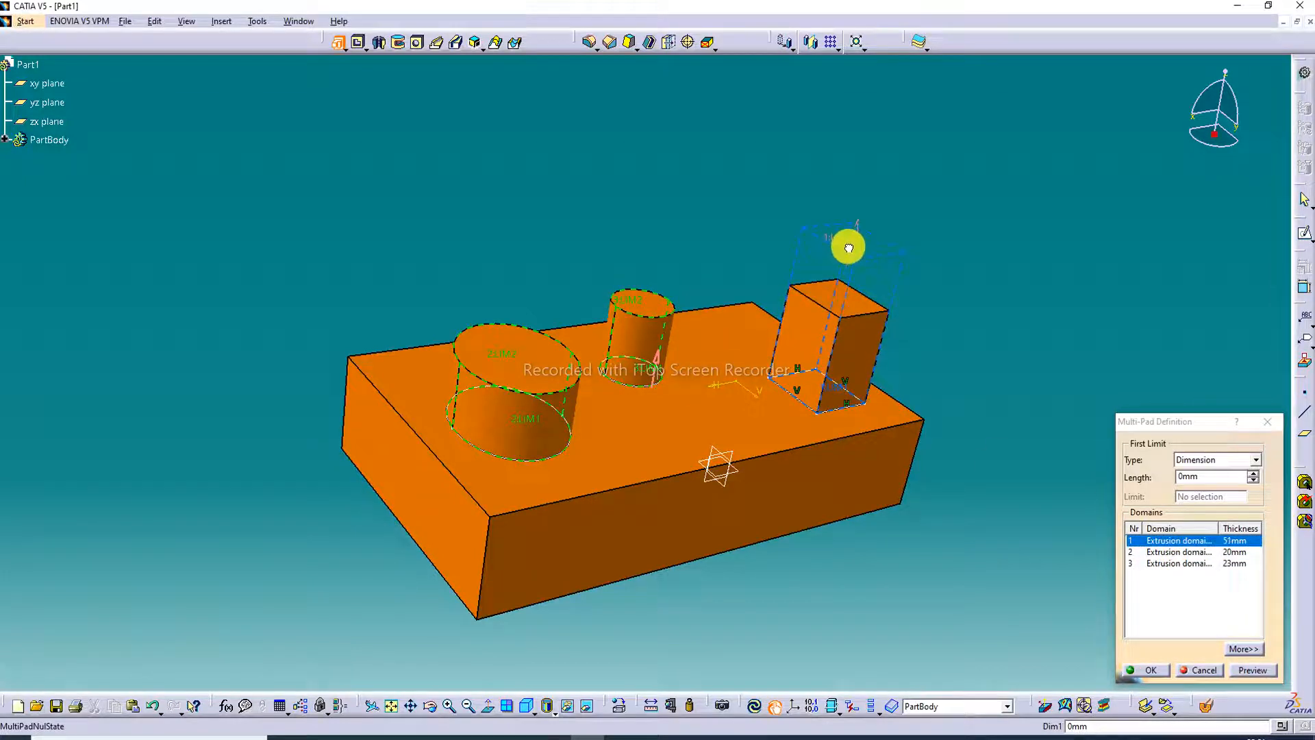
{"action": "left_click", "coordinate": [1256, 670]}
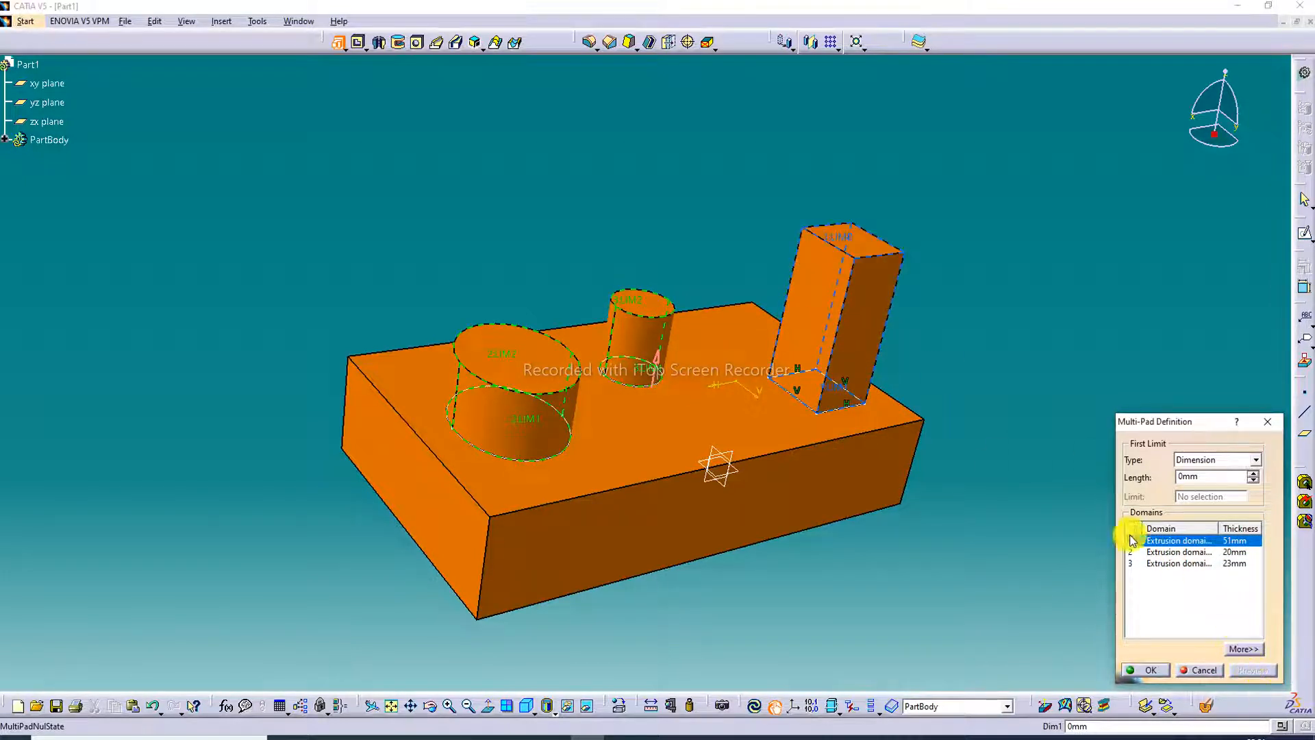
Step: Set the large circle domain's extrusion thickness to 38 mm and preview the multi-pad
{"action": "left_click", "coordinate": [1171, 552]}
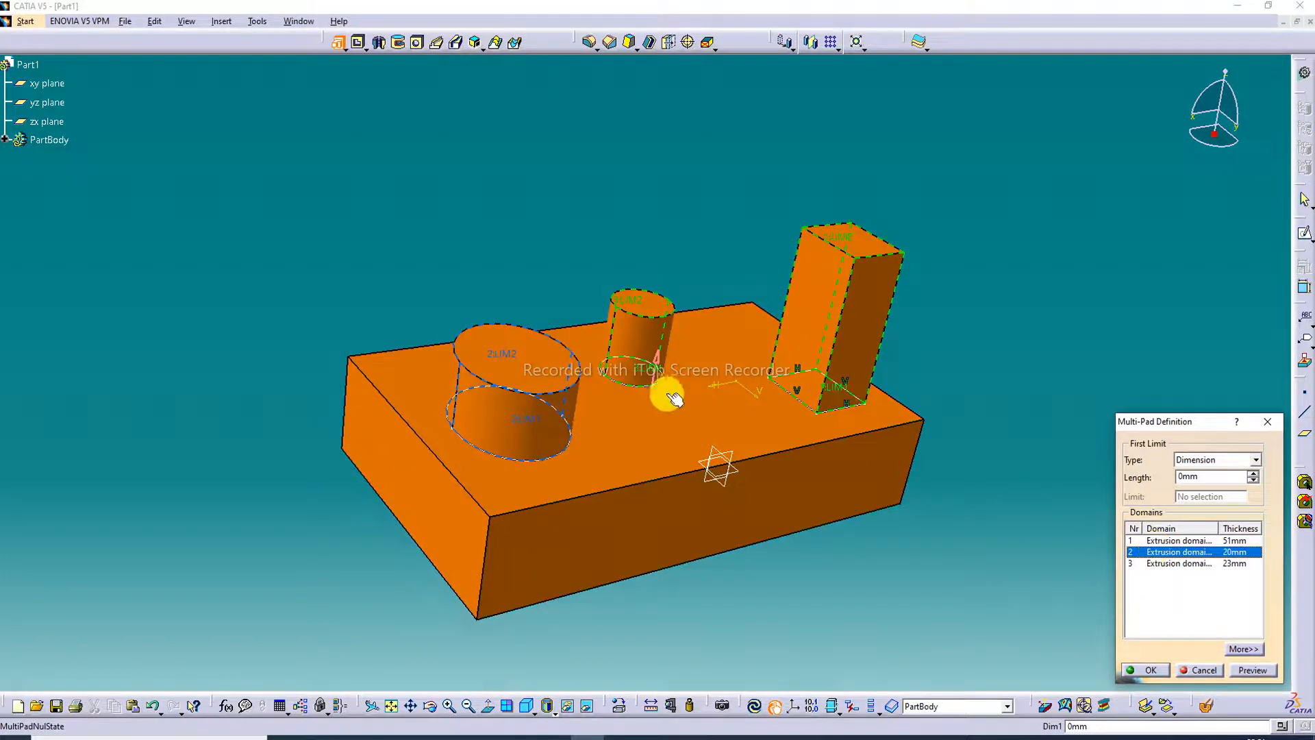
{"action": "left_click_drag", "start_coordinate": [561, 365], "coordinate": [518, 307]}
{"action": "left_click", "coordinate": [1254, 670]}
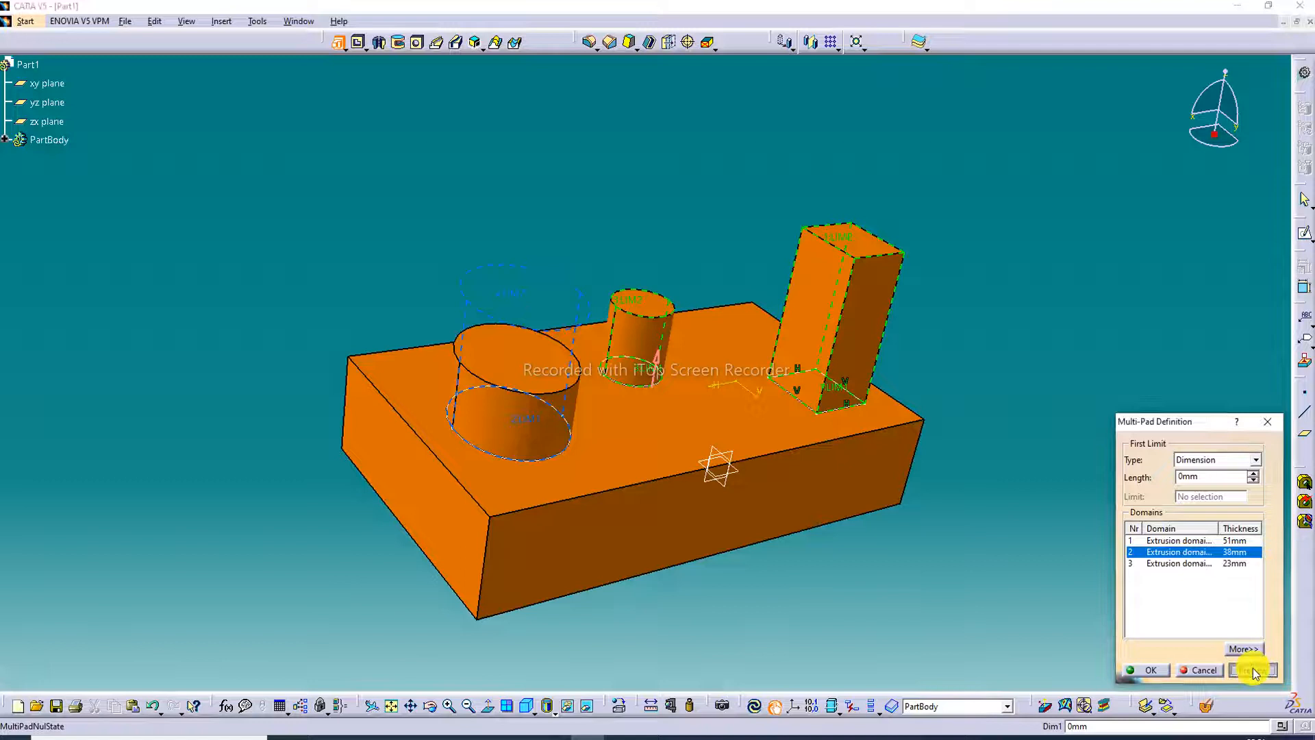
Step: Set the small circle domain's extrusion thickness to 38 mm and create the multi-pad
{"action": "left_click", "coordinate": [1186, 563]}
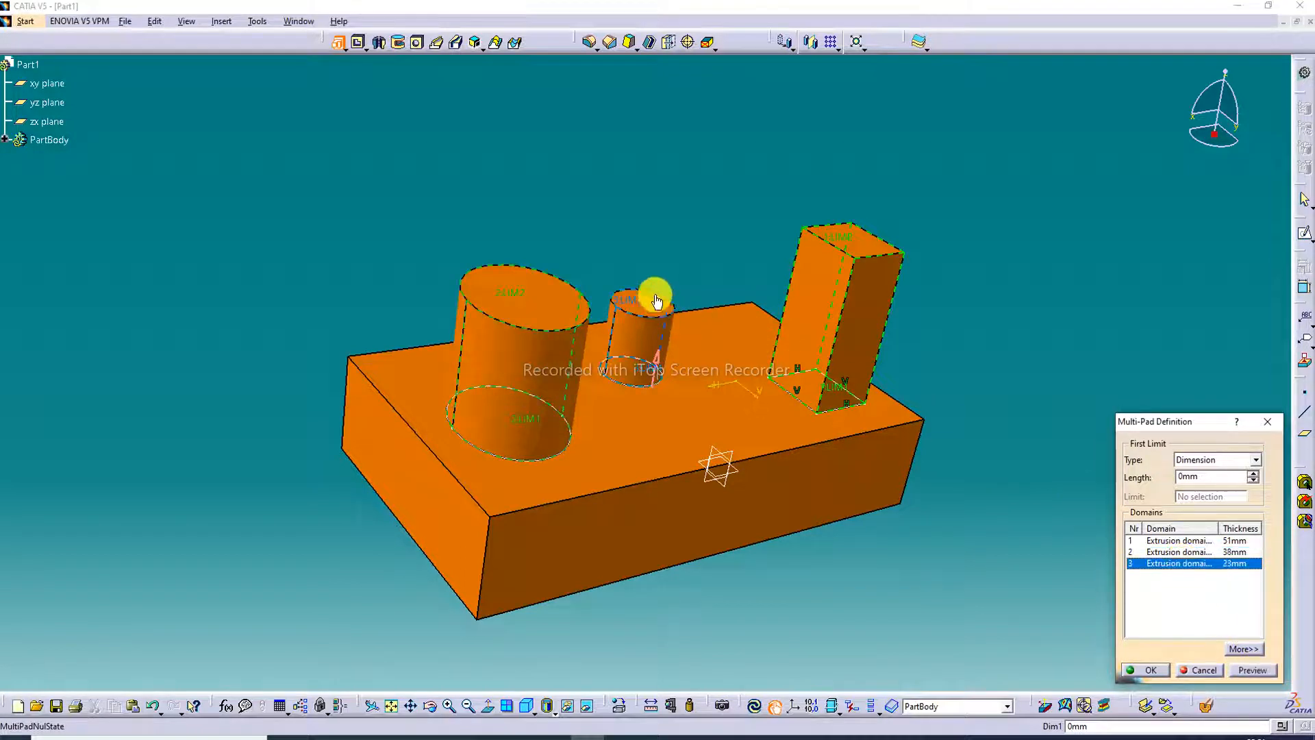
{"action": "left_click_drag", "start_coordinate": [646, 301], "coordinate": [641, 262]}
{"action": "left_click", "coordinate": [1269, 669]}
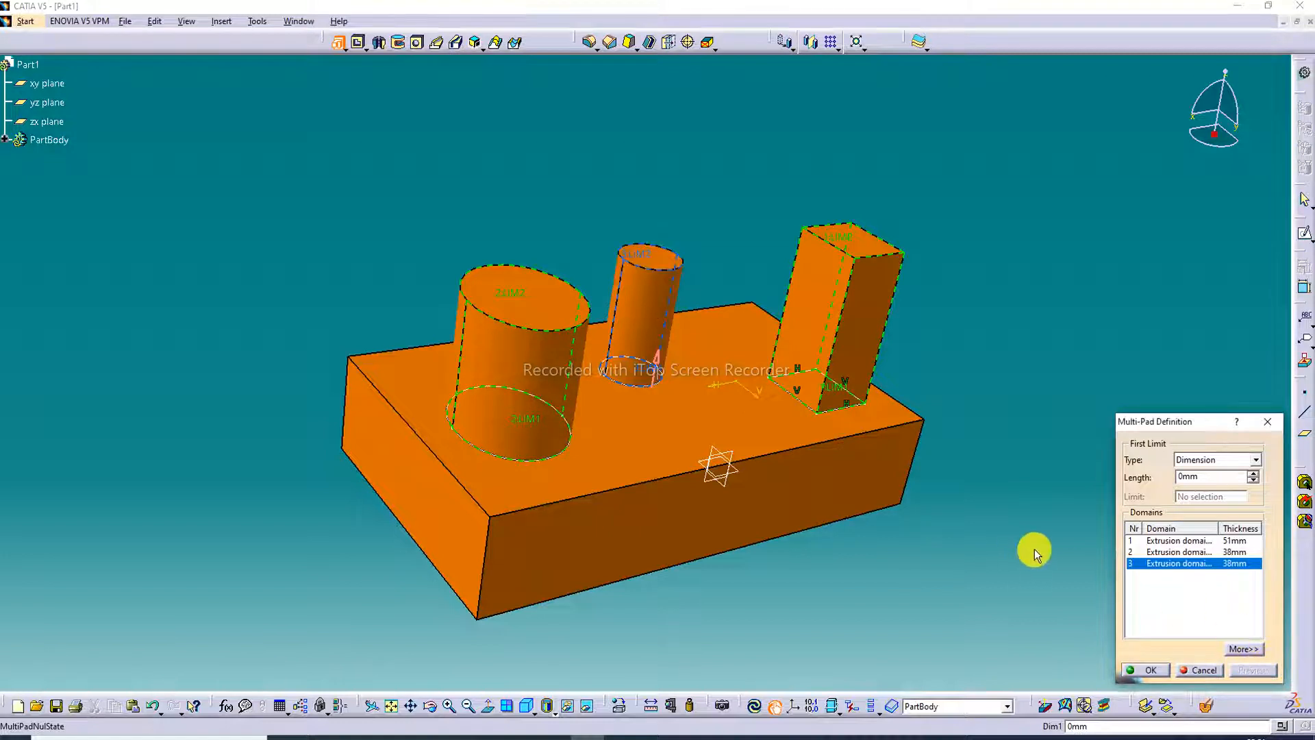
{"action": "left_click", "coordinate": [1160, 672]}
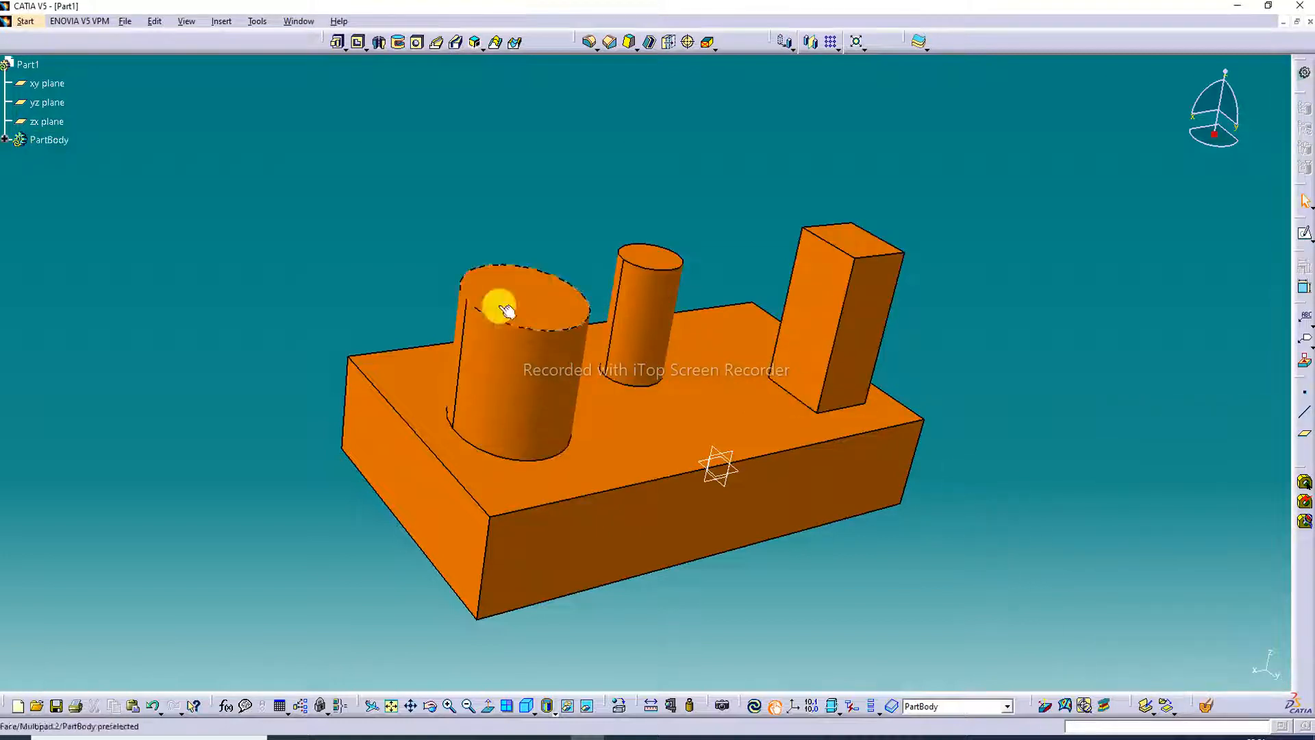
Step: Change the PartBody's fill color to magenta in its graphic properties and deselect the body
{"action": "right_click", "coordinate": [65, 141]}
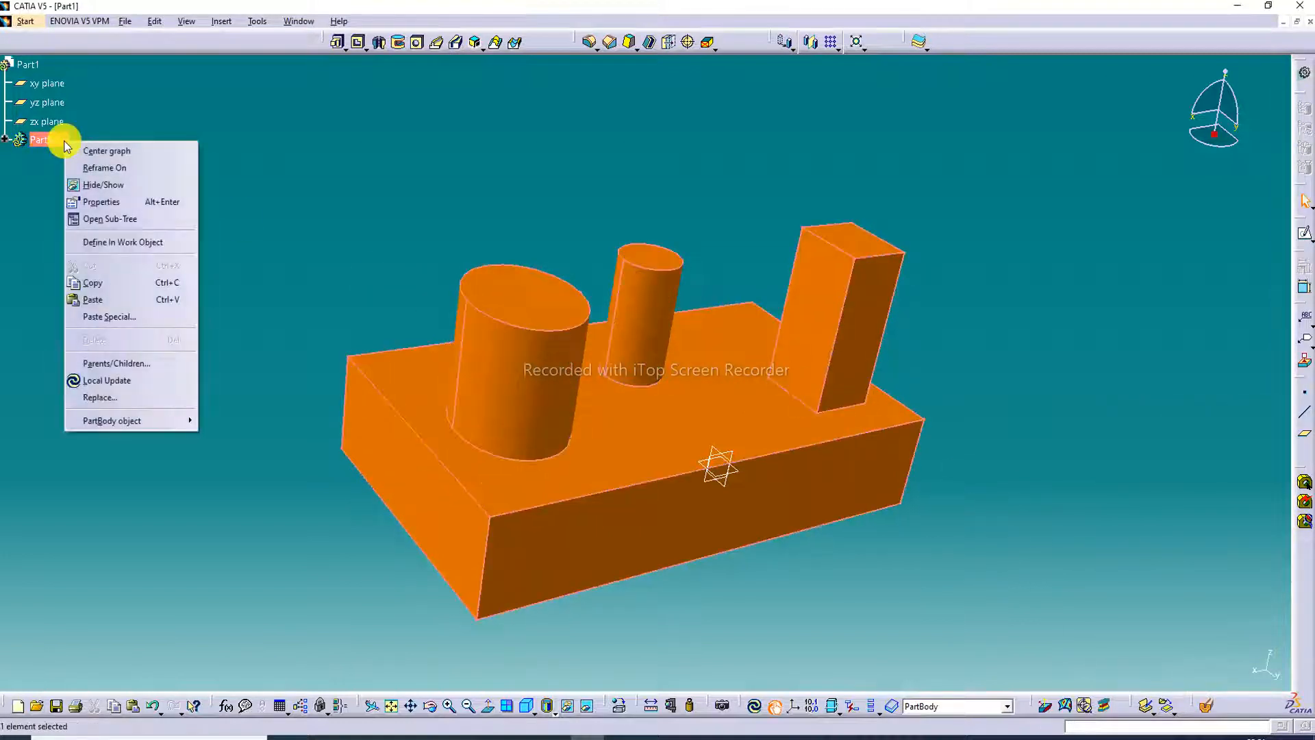
{"action": "left_click", "coordinate": [101, 201]}
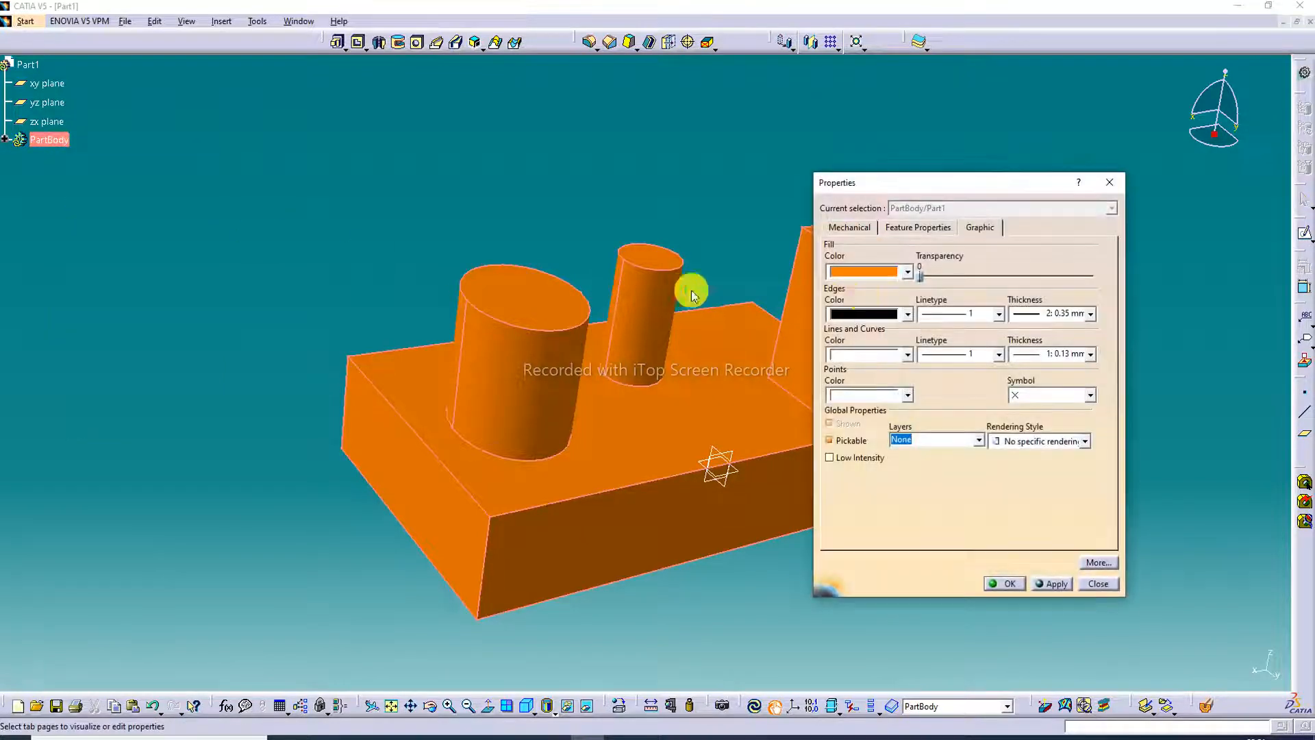
{"action": "left_click", "coordinate": [909, 274]}
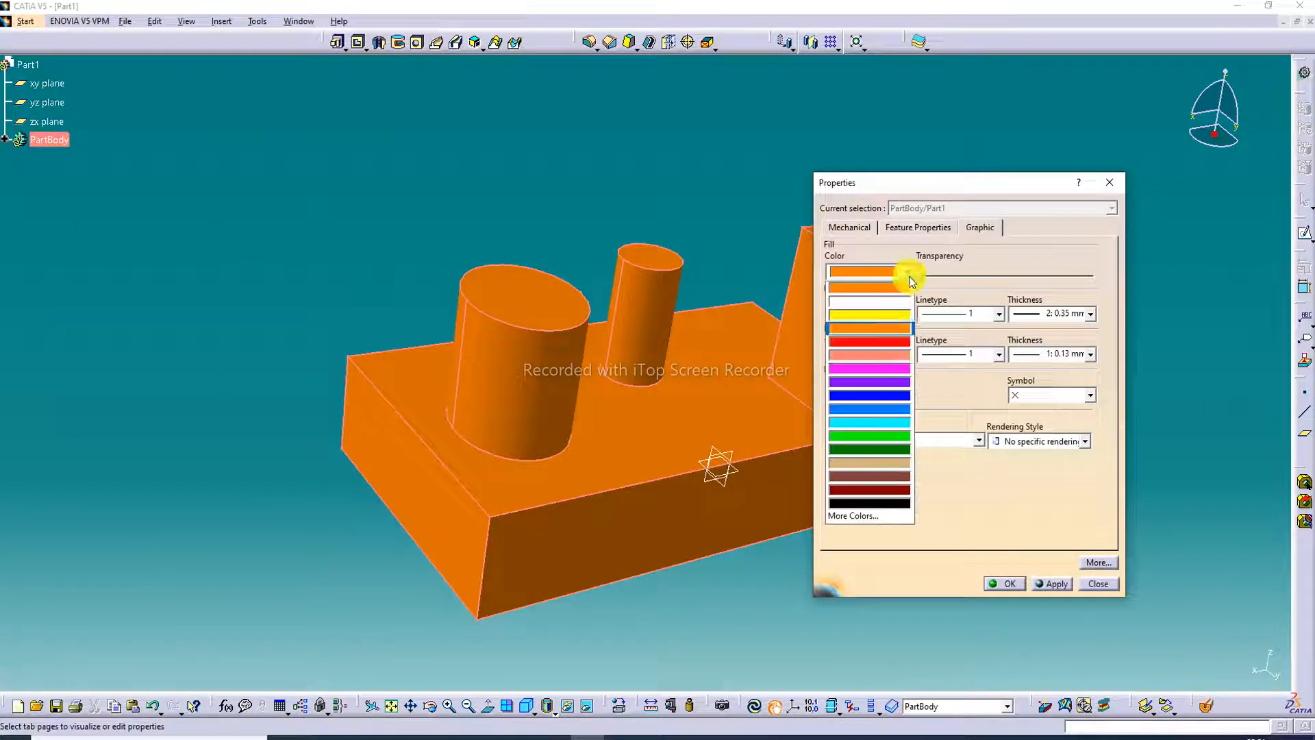
{"action": "left_click", "coordinate": [890, 370]}
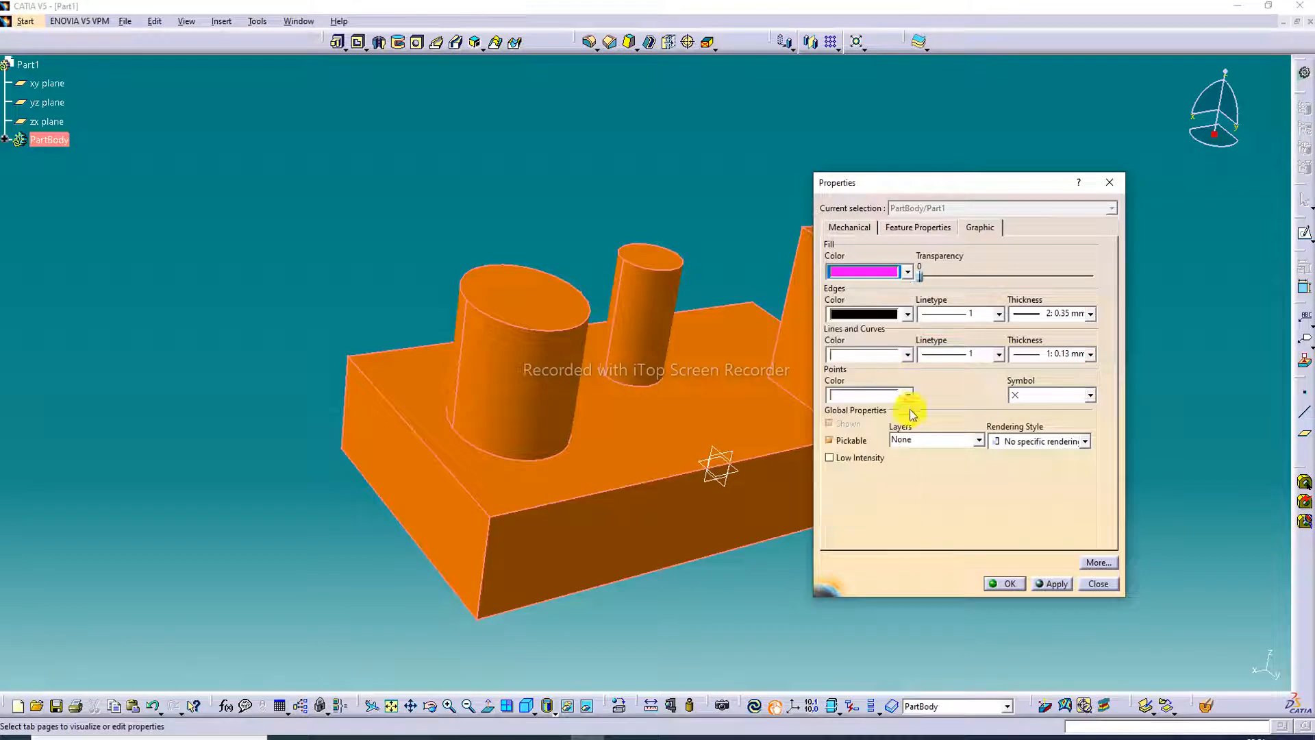
{"action": "left_click", "coordinate": [1007, 583]}
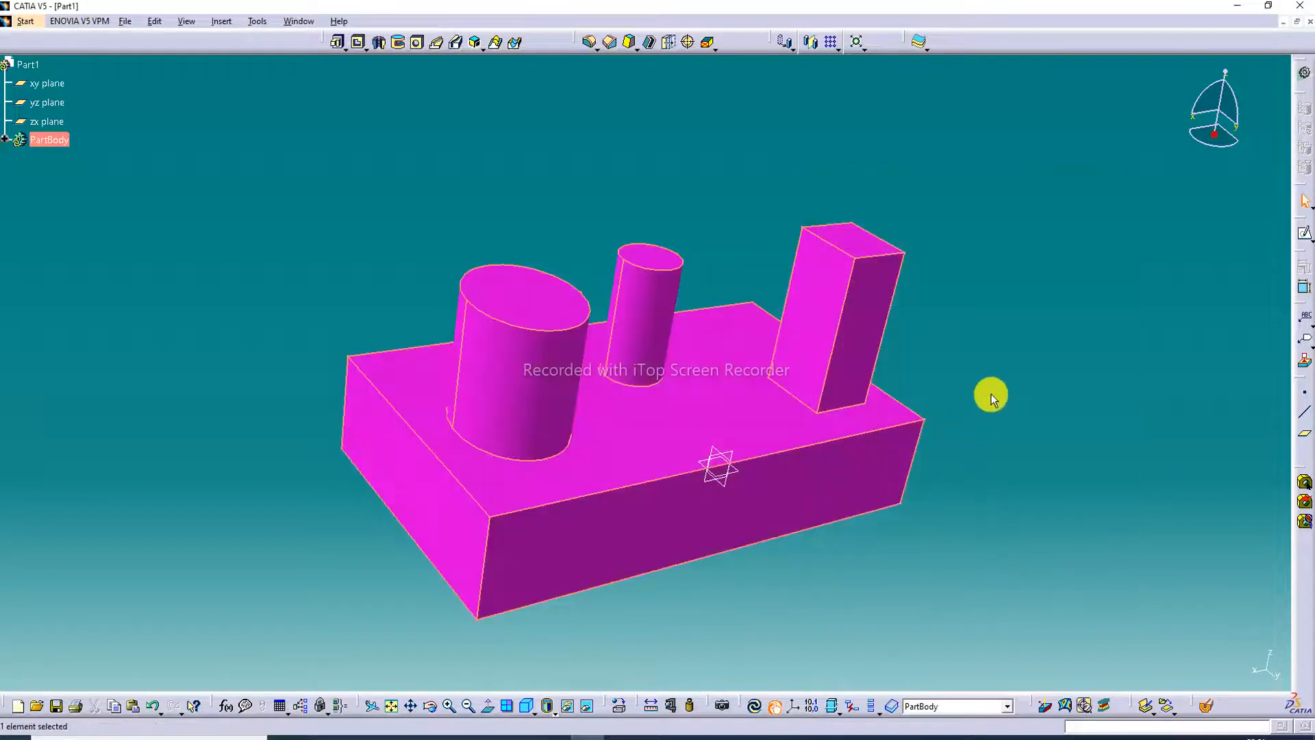
{"action": "left_click", "coordinate": [992, 394]}
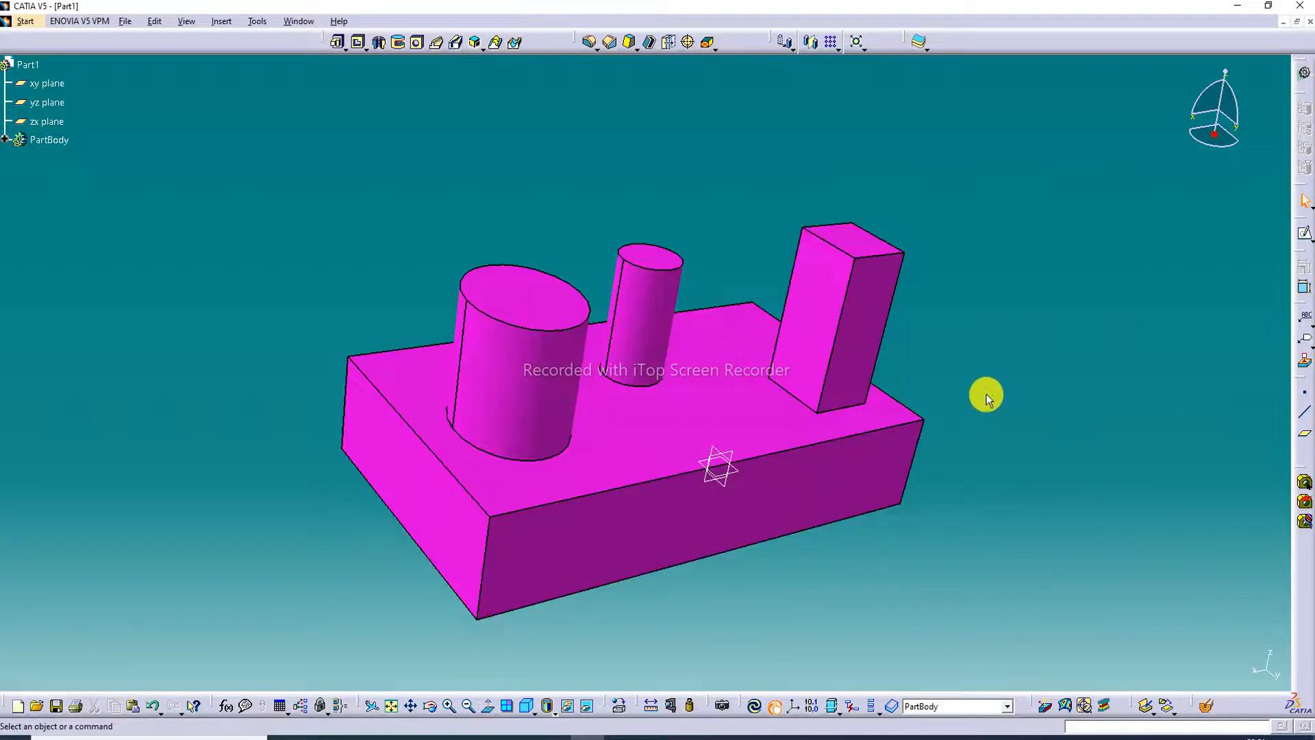
Step: Set the base pad's fill color to orange in its graphic properties
{"action": "left_click", "coordinate": [4, 139]}
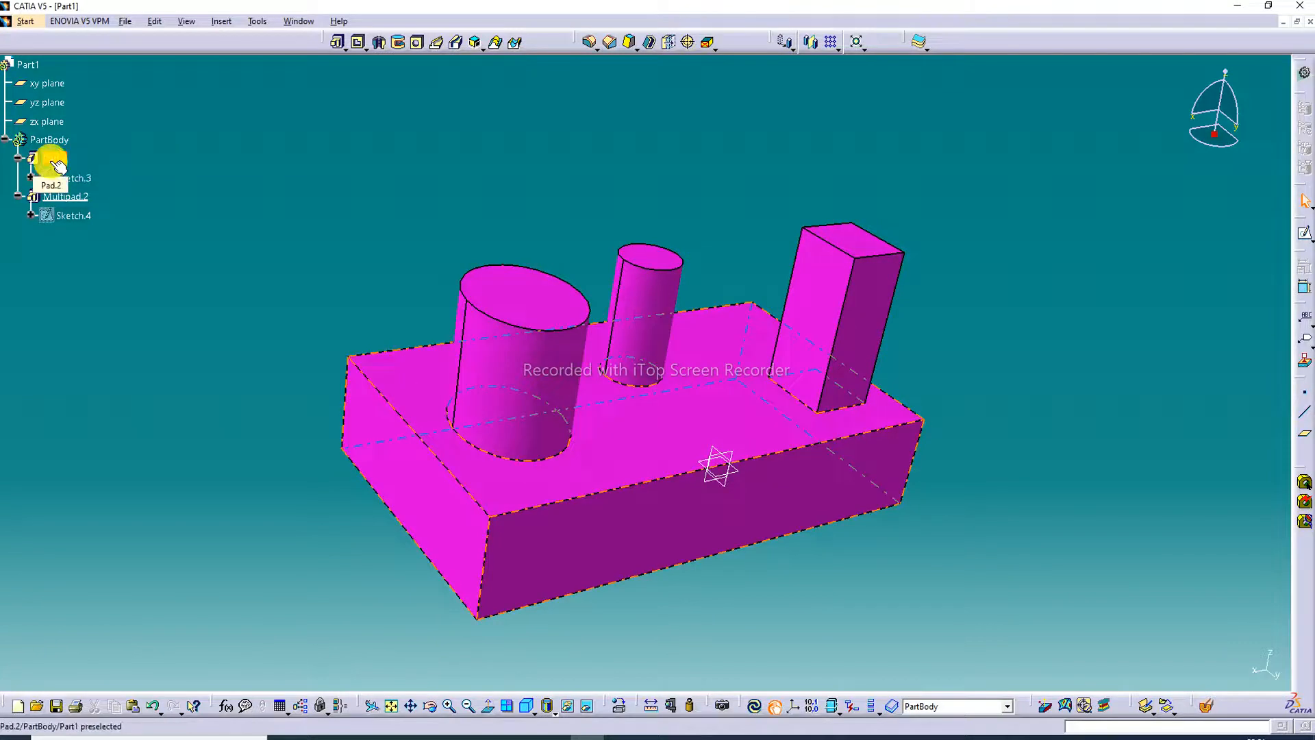
{"action": "right_click", "coordinate": [55, 160]}
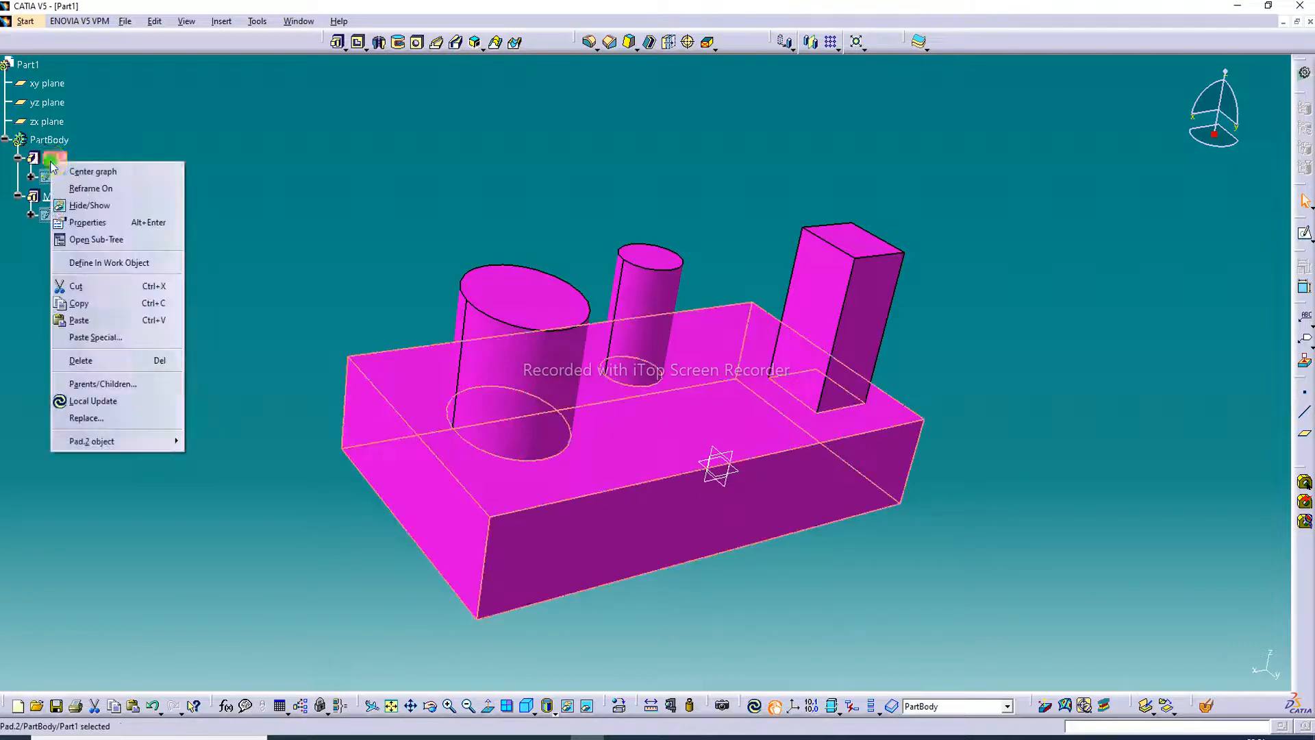
{"action": "left_click", "coordinate": [87, 222]}
{"action": "left_click", "coordinate": [909, 270]}
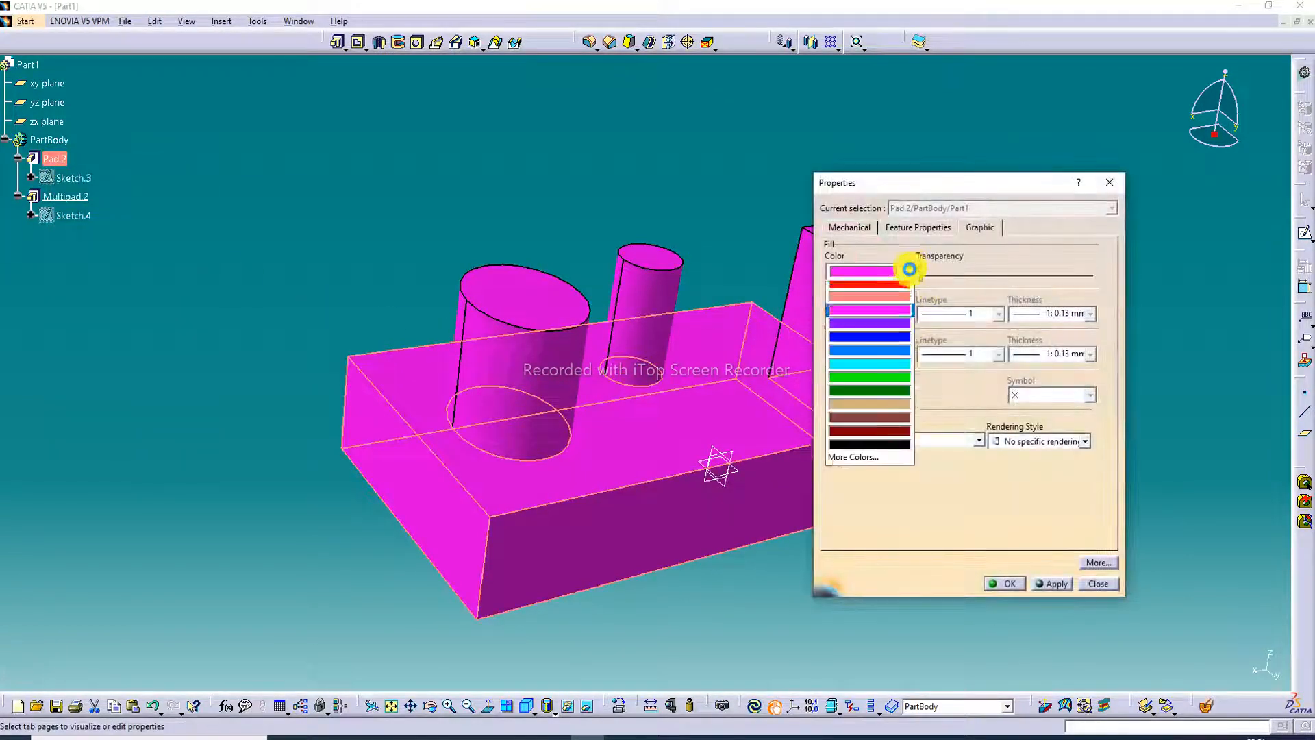
{"action": "left_click", "coordinate": [882, 327]}
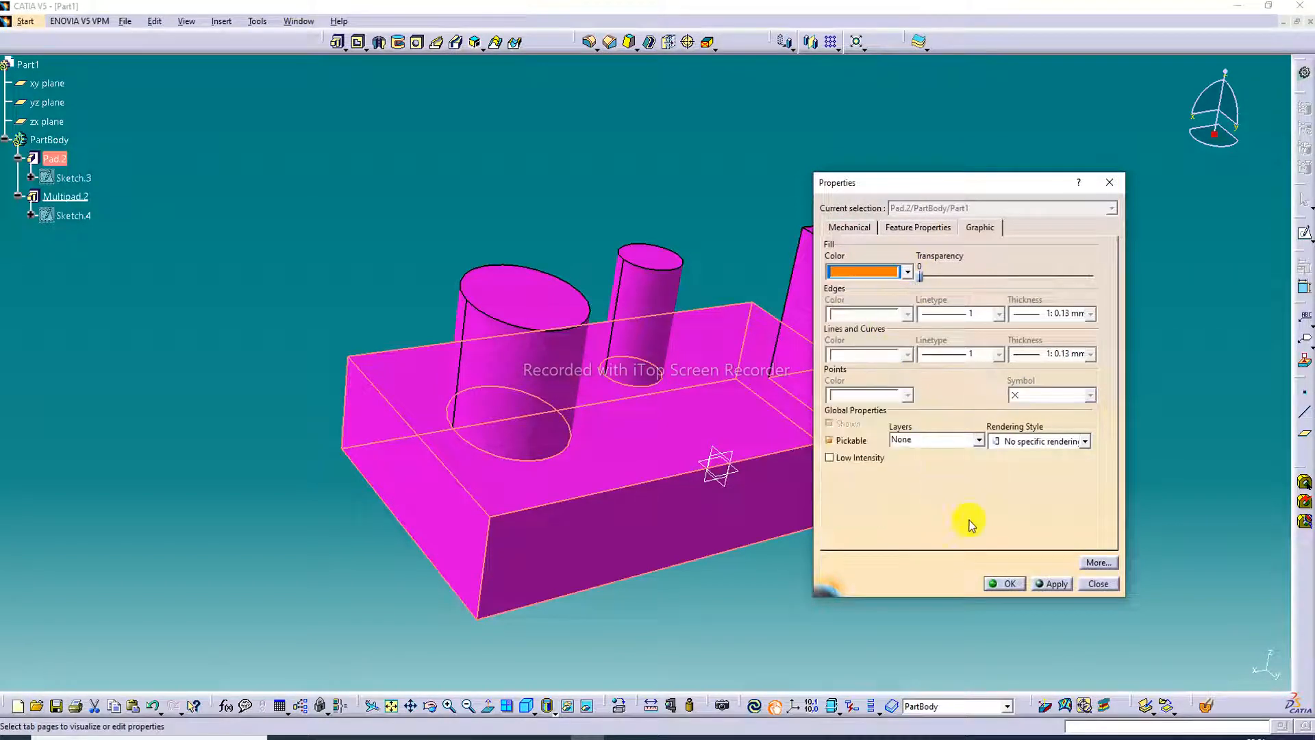
{"action": "left_click", "coordinate": [1005, 584]}
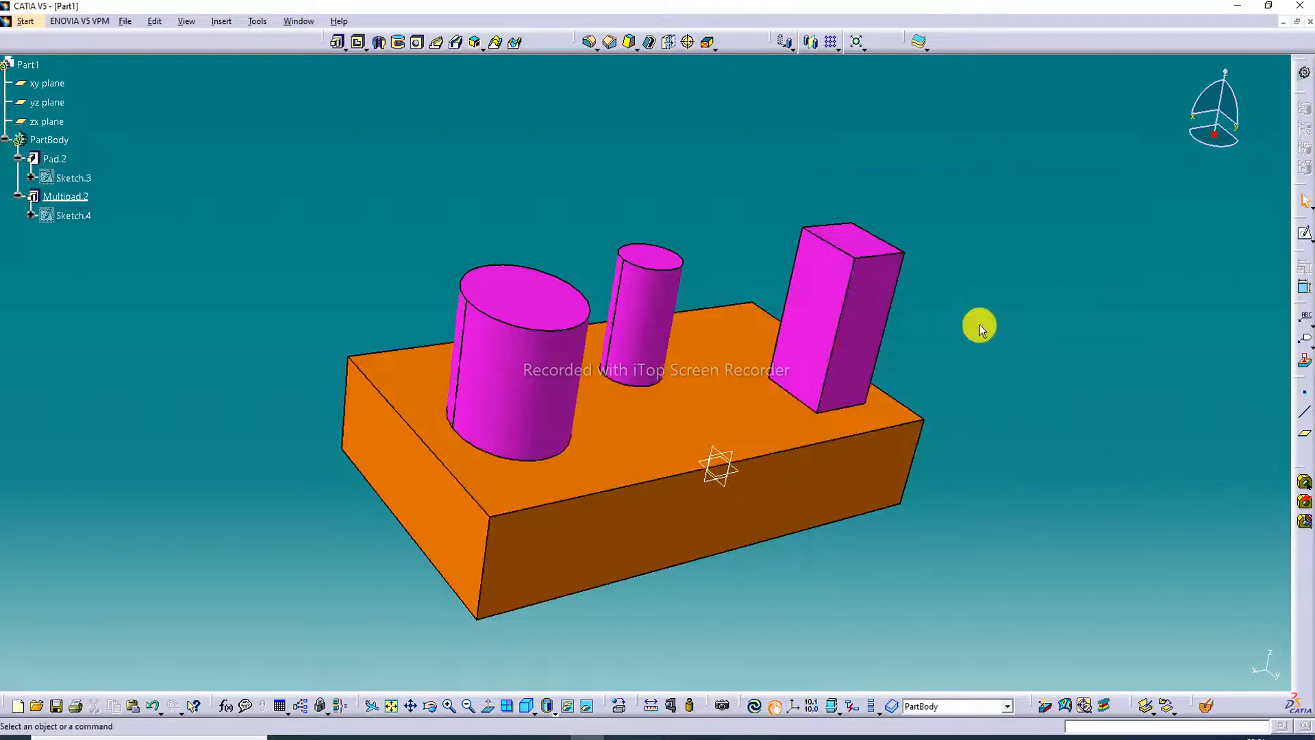
Step: Try the base pad with its extrusion direction reversed, restore the original direction, and expand the additional pad options before confirming
{"action": "left_click", "coordinate": [429, 705]}
{"action": "left_click_drag", "start_coordinate": [655, 593], "coordinate": [753, 502]}
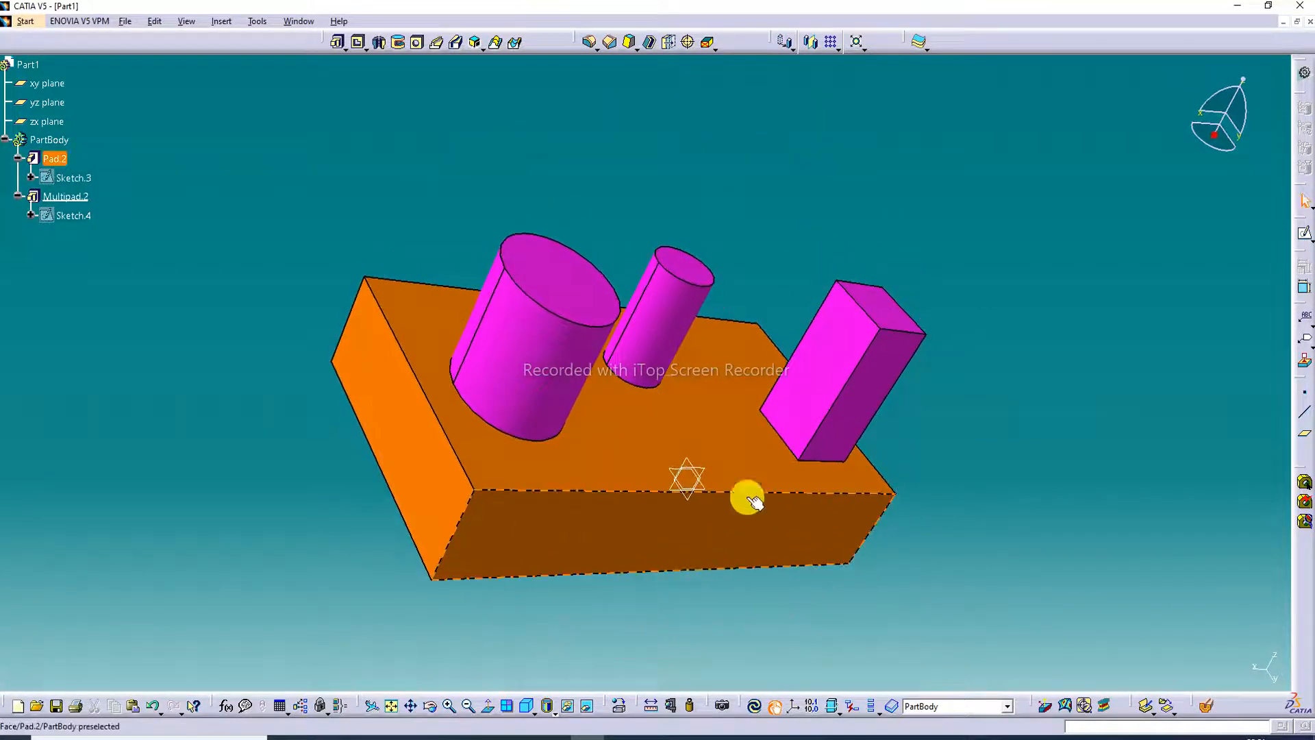
{"action": "left_click", "coordinate": [391, 706]}
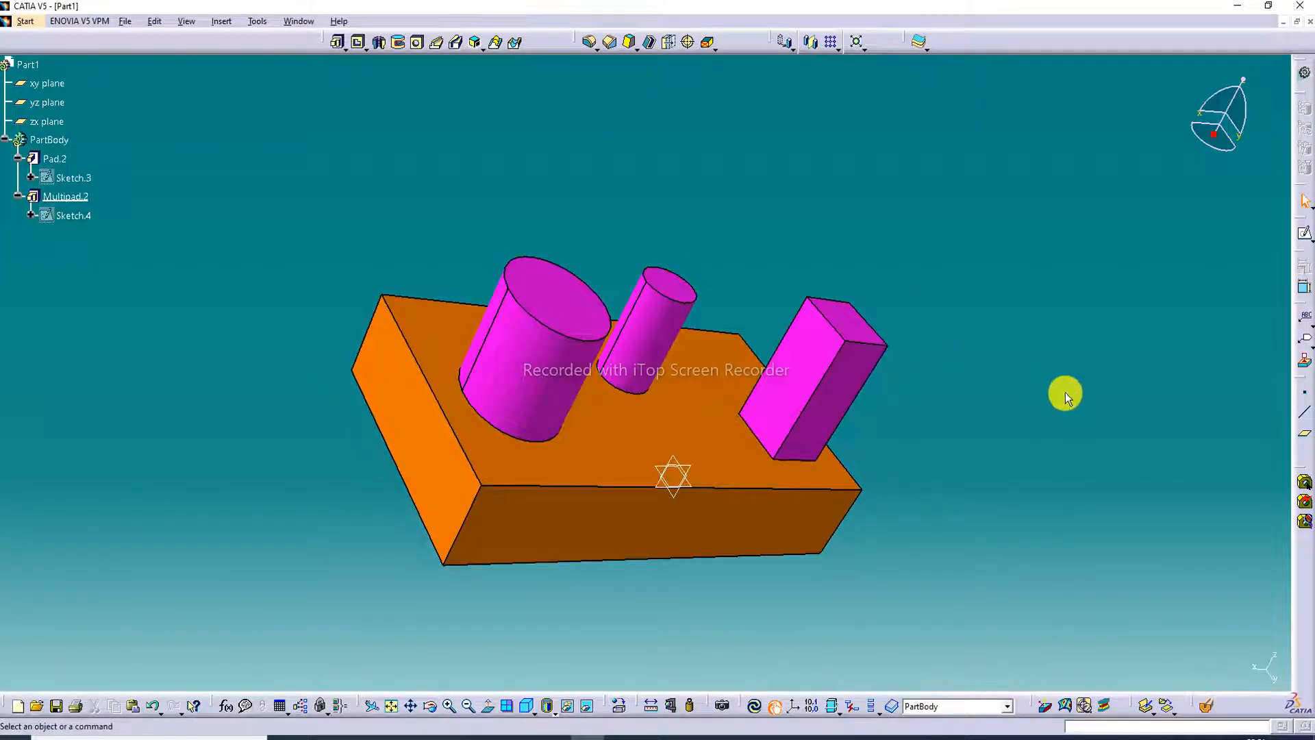
{"action": "double_click", "coordinate": [705, 416]}
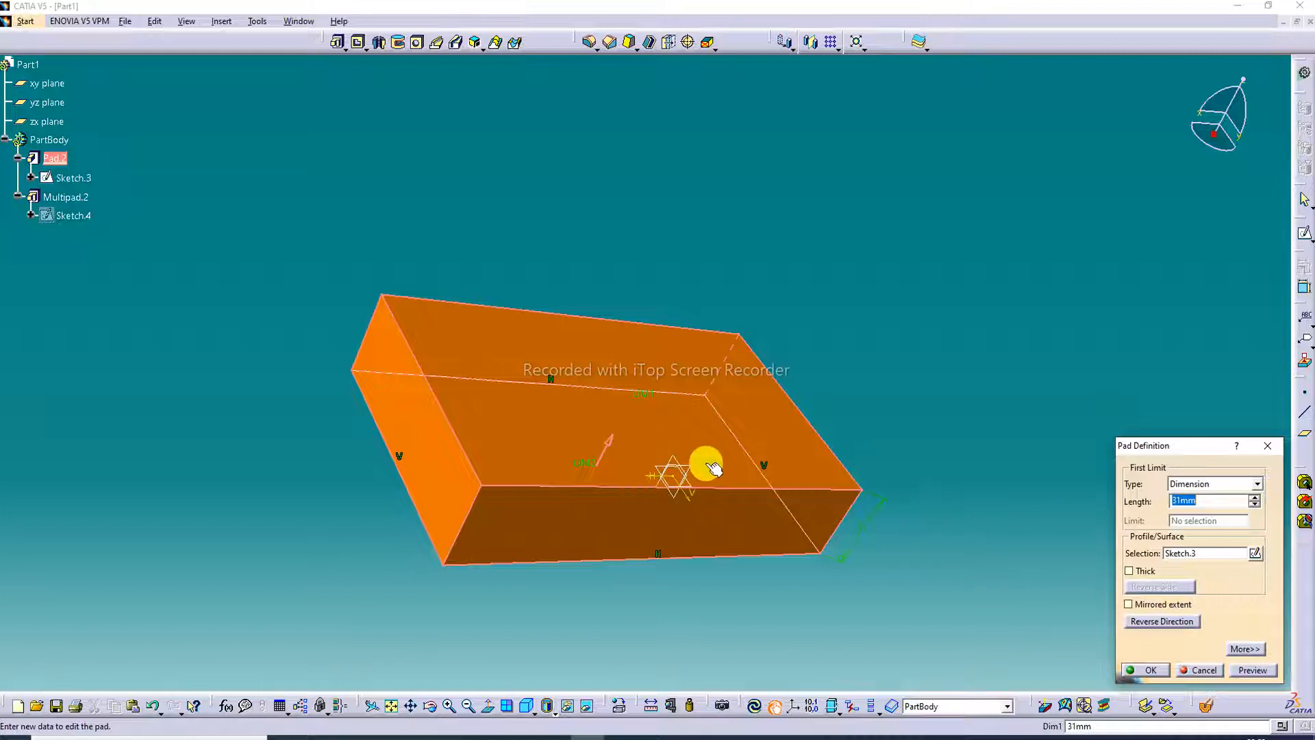
{"action": "left_click", "coordinate": [1158, 621]}
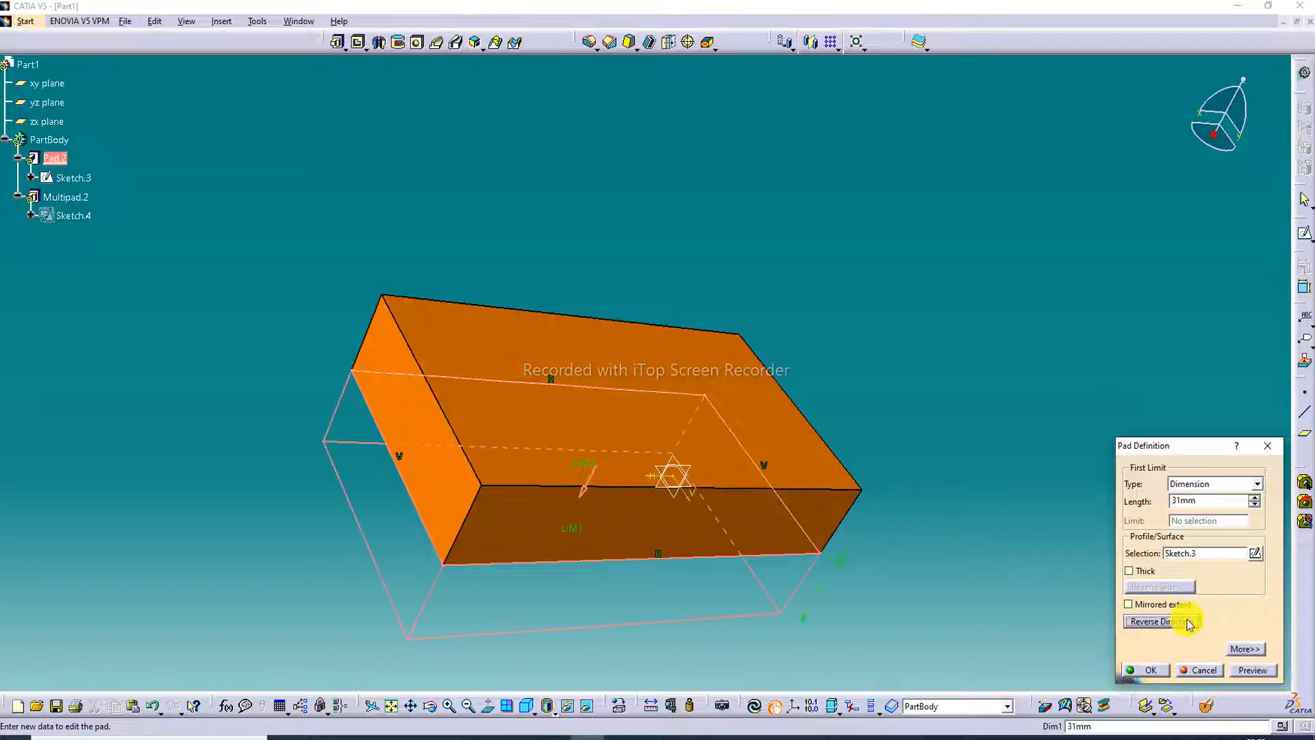
{"action": "left_click", "coordinate": [1258, 671]}
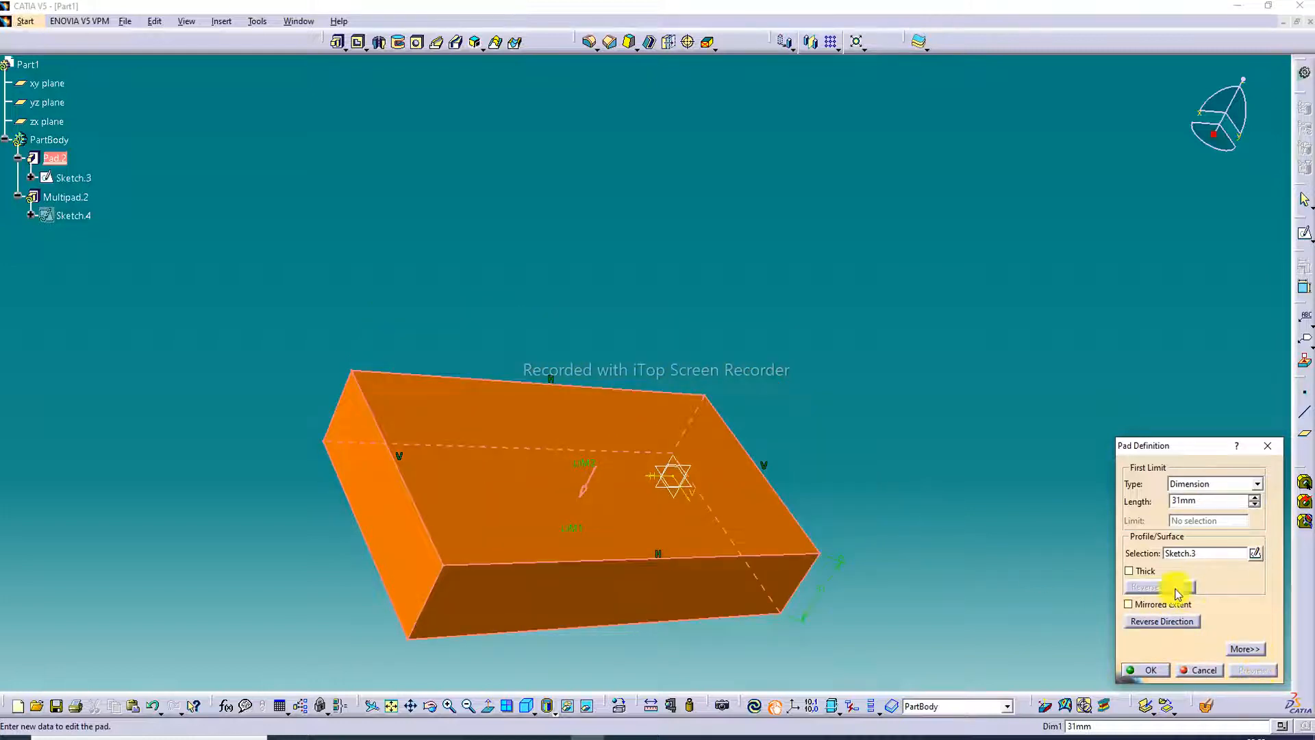
{"action": "left_click", "coordinate": [1157, 622]}
{"action": "left_click", "coordinate": [1256, 673]}
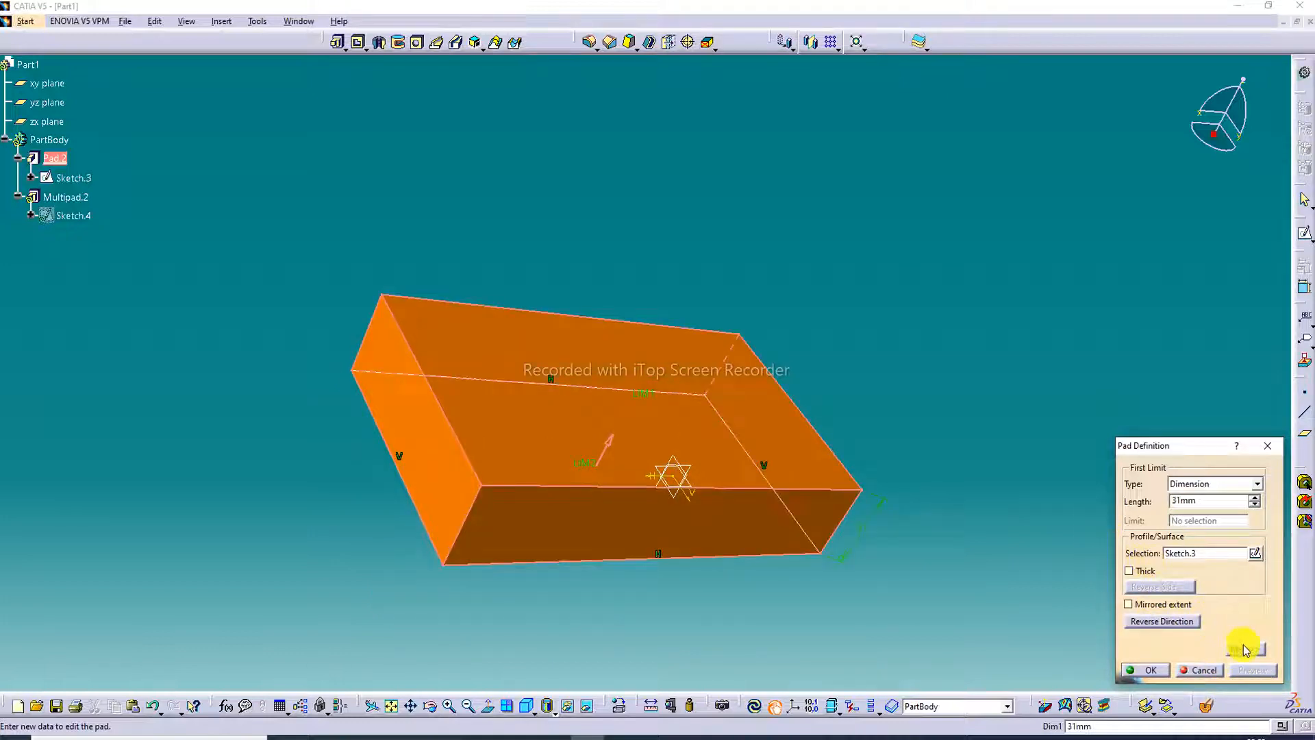
{"action": "left_click", "coordinate": [1245, 649]}
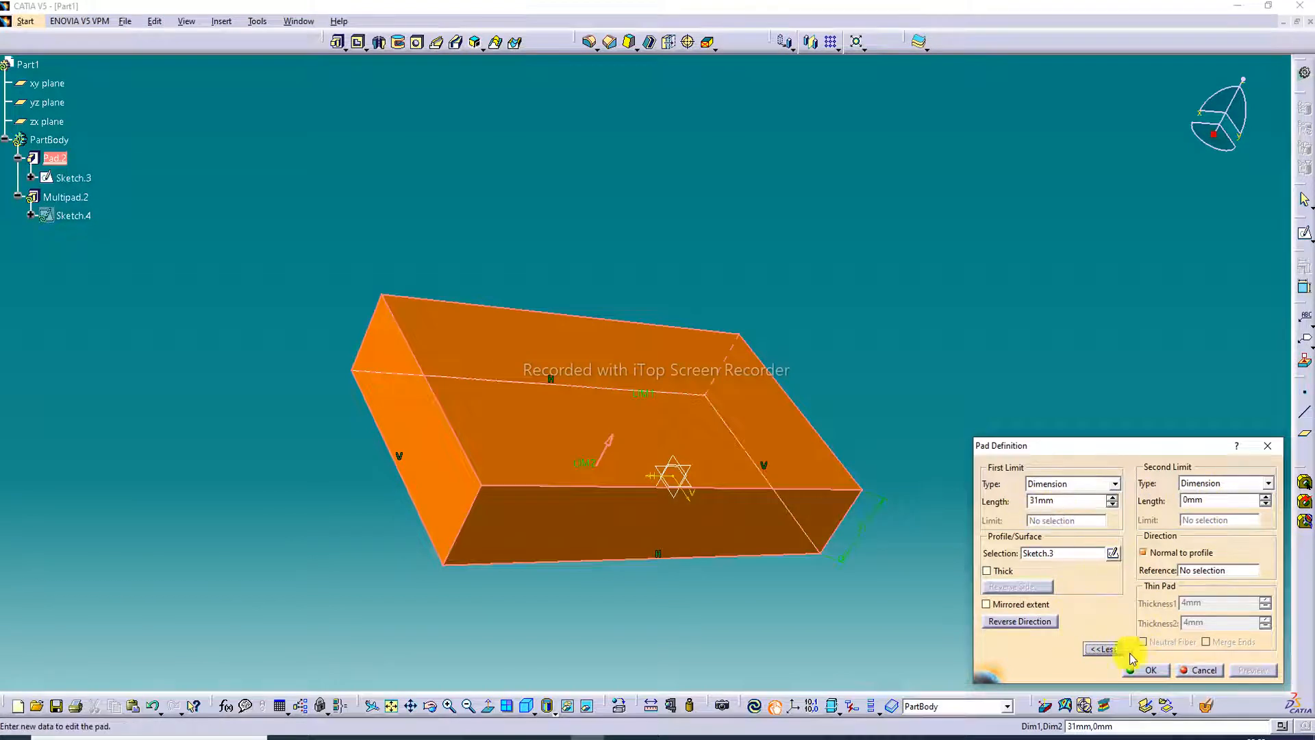
{"action": "left_click", "coordinate": [1149, 671]}
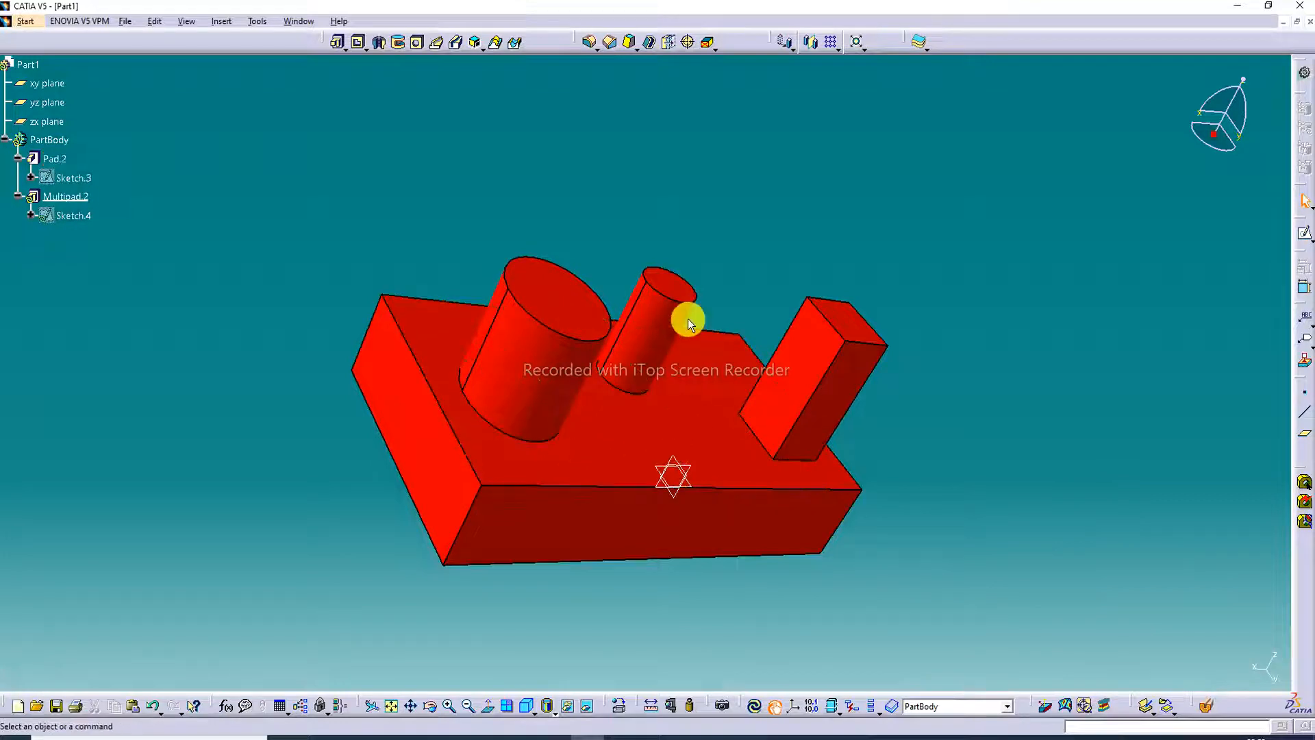
Step: Review the available fill colors in the multi-pad's graphic properties
{"action": "left_click", "coordinate": [717, 312]}
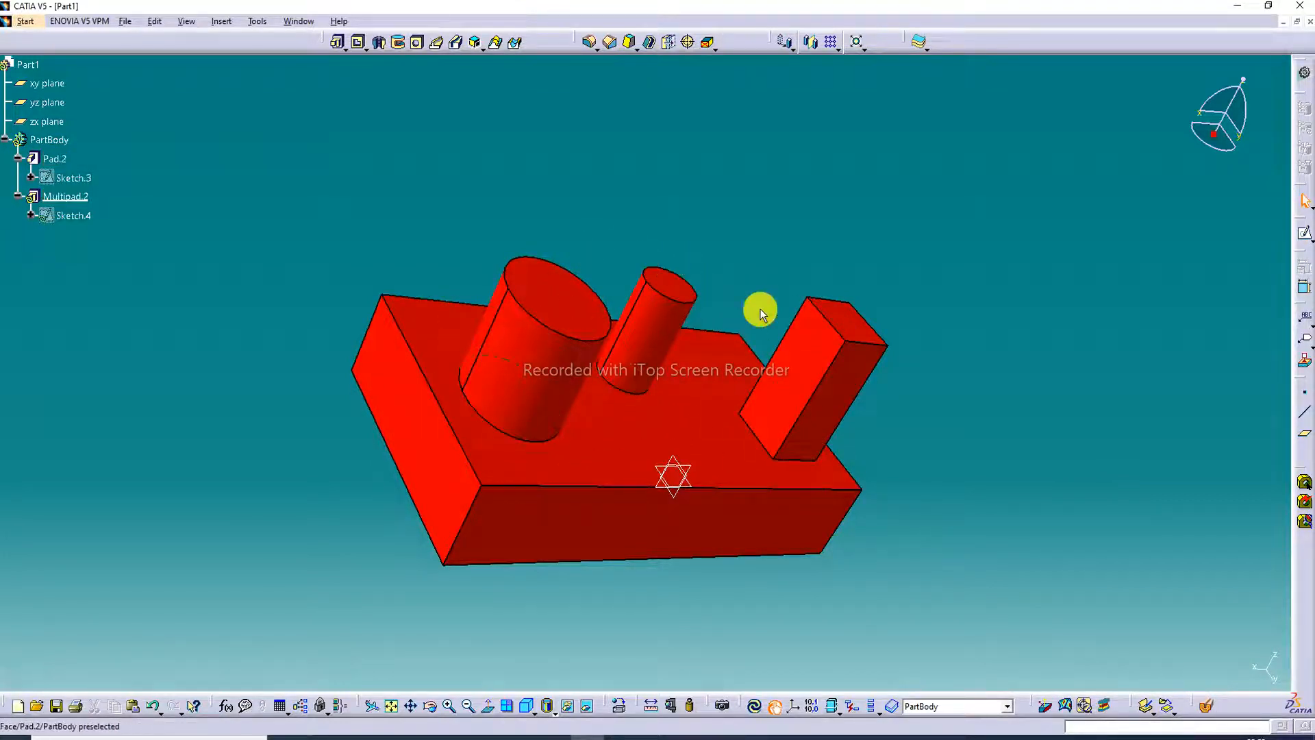
{"action": "left_click", "coordinate": [748, 373]}
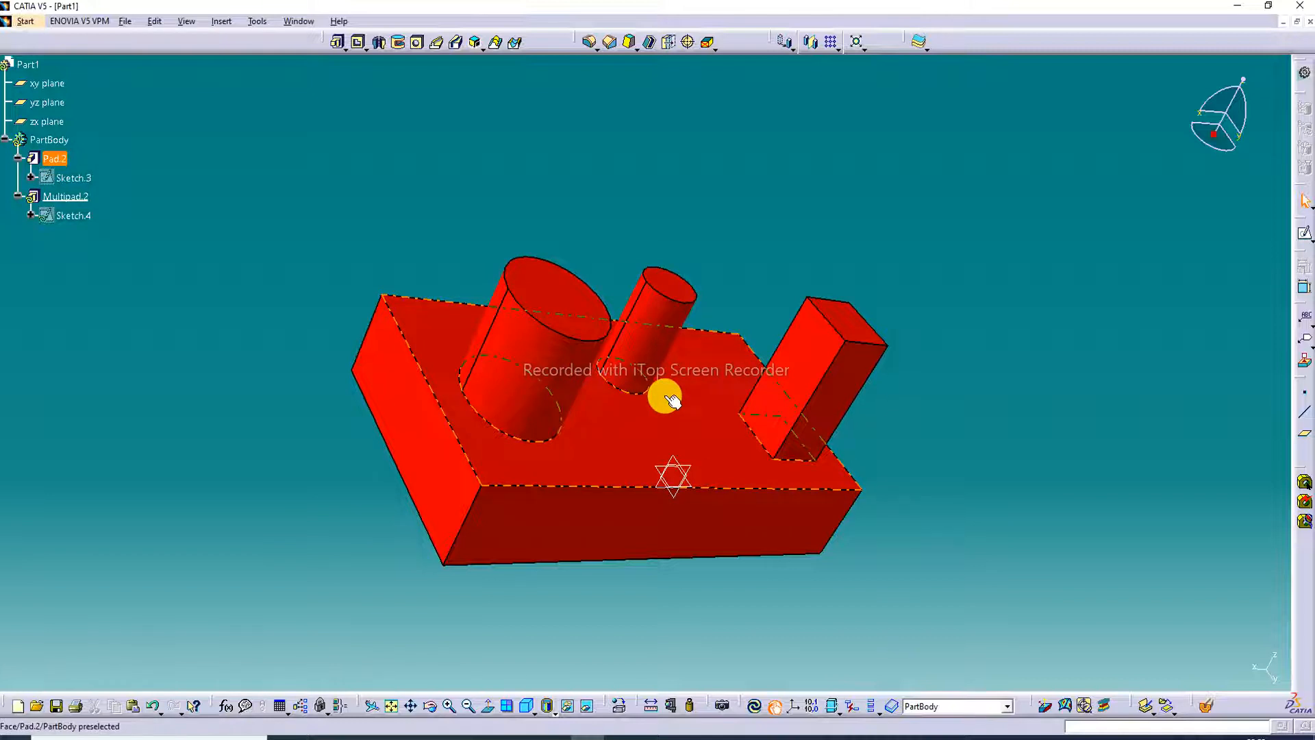
{"action": "left_click", "coordinate": [480, 294]}
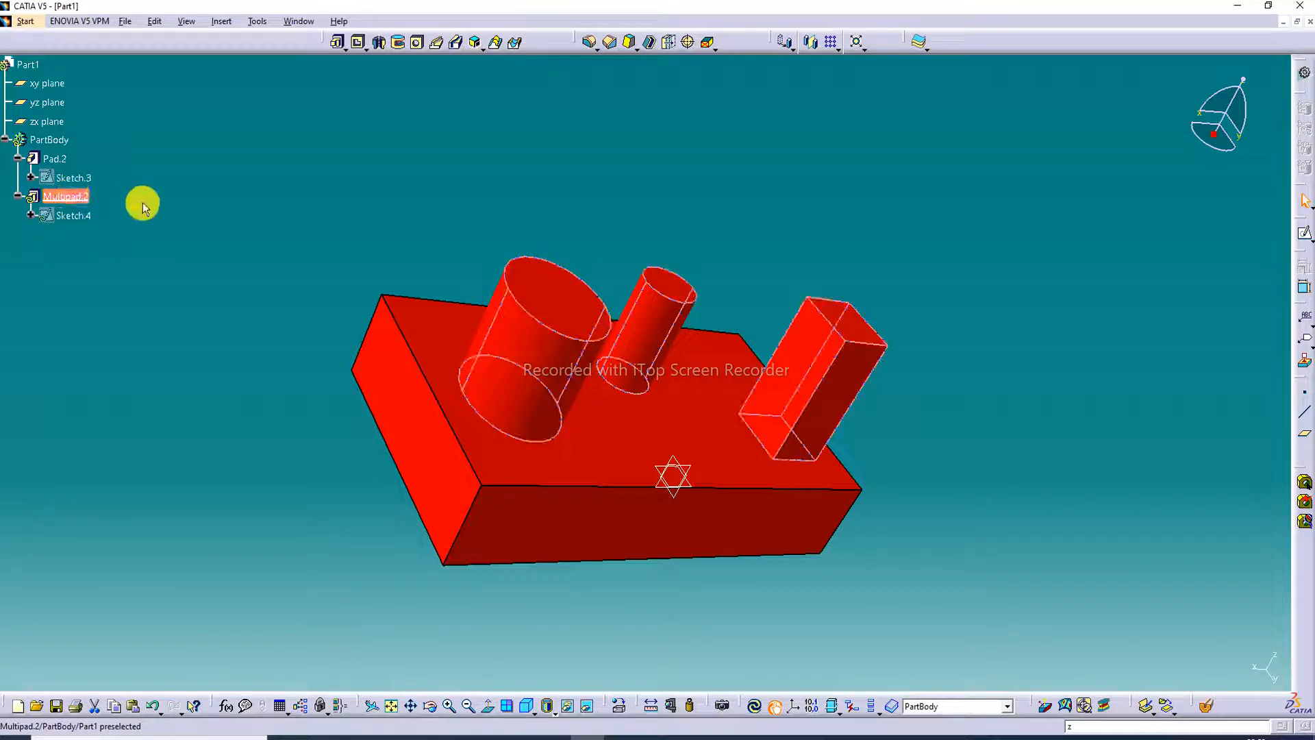
{"action": "right_click", "coordinate": [67, 199]}
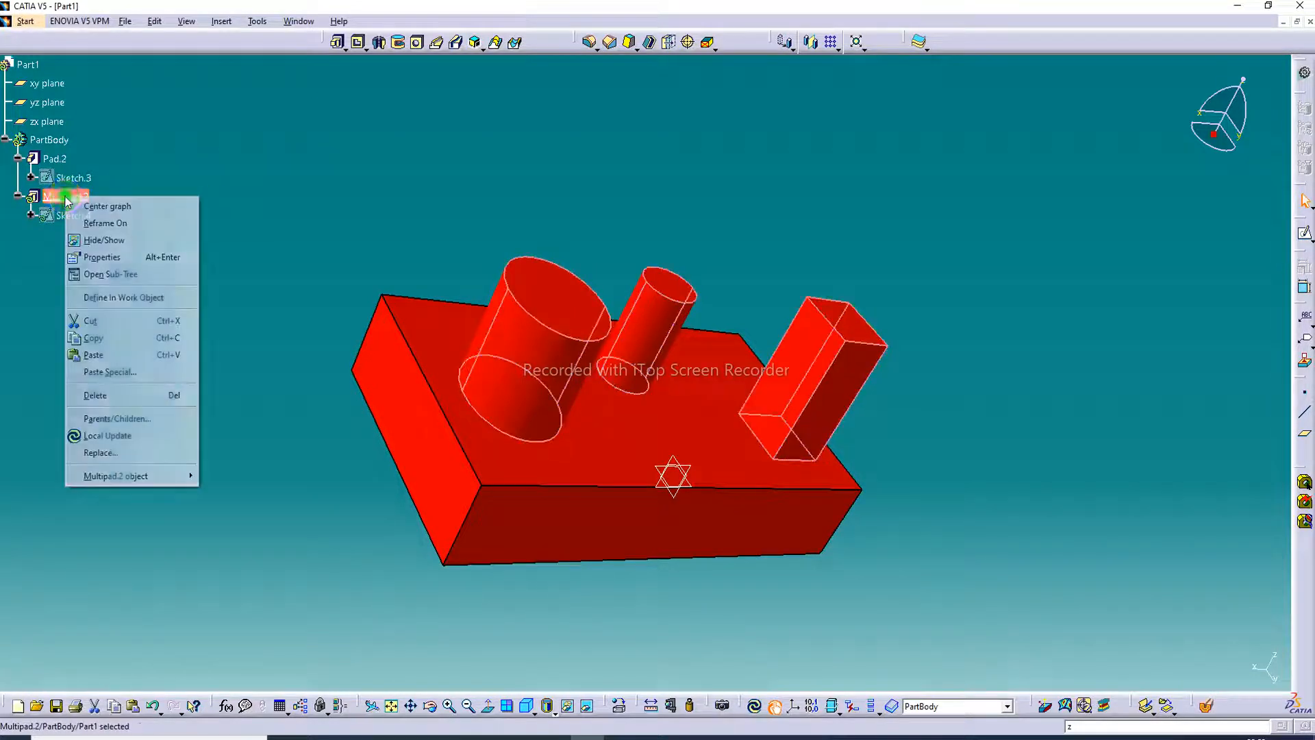
{"action": "left_click", "coordinate": [85, 257]}
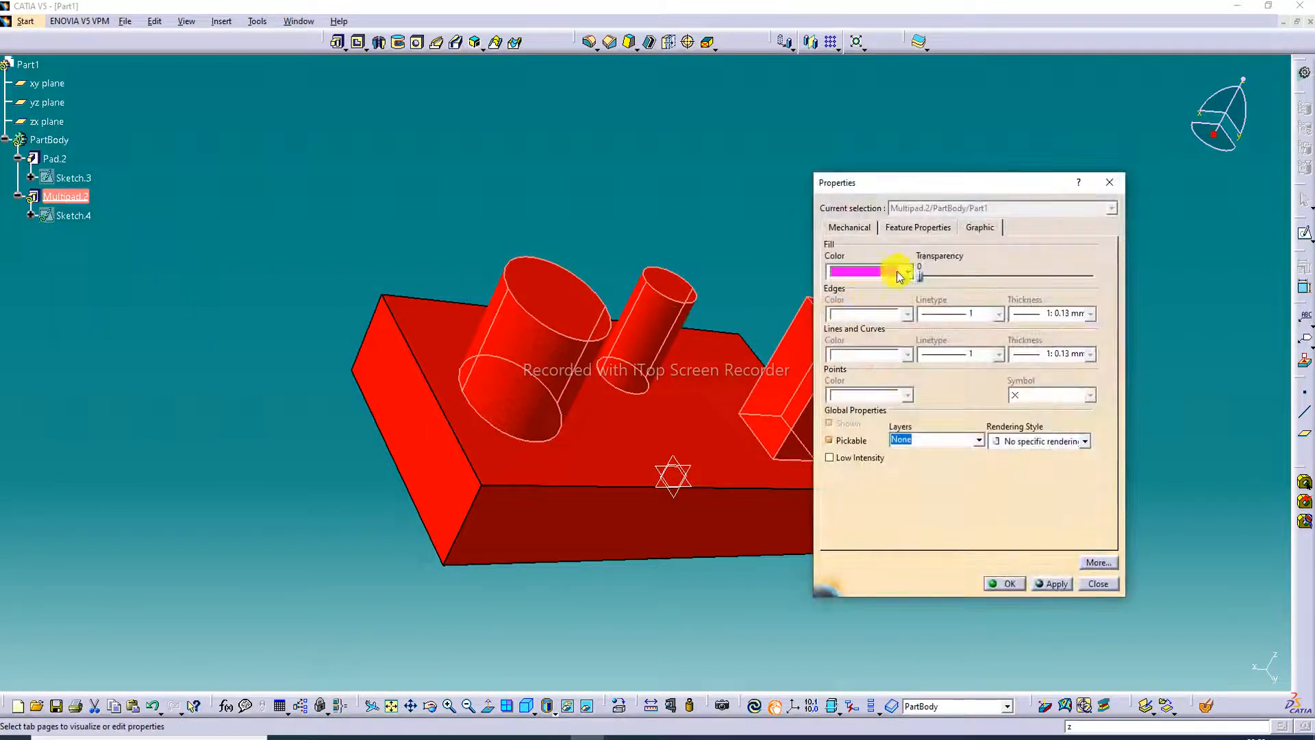
{"action": "left_click", "coordinate": [908, 272]}
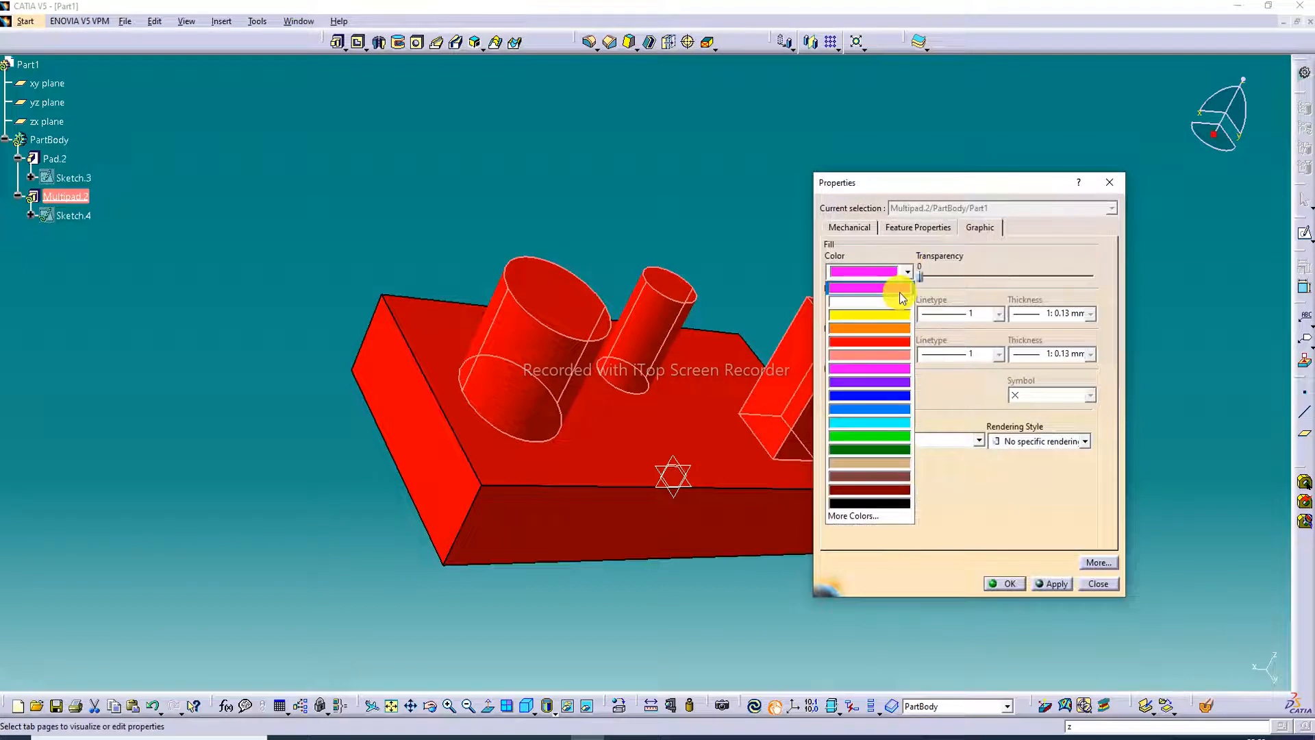
{"action": "left_click", "coordinate": [904, 273]}
{"action": "left_click", "coordinate": [975, 454]}
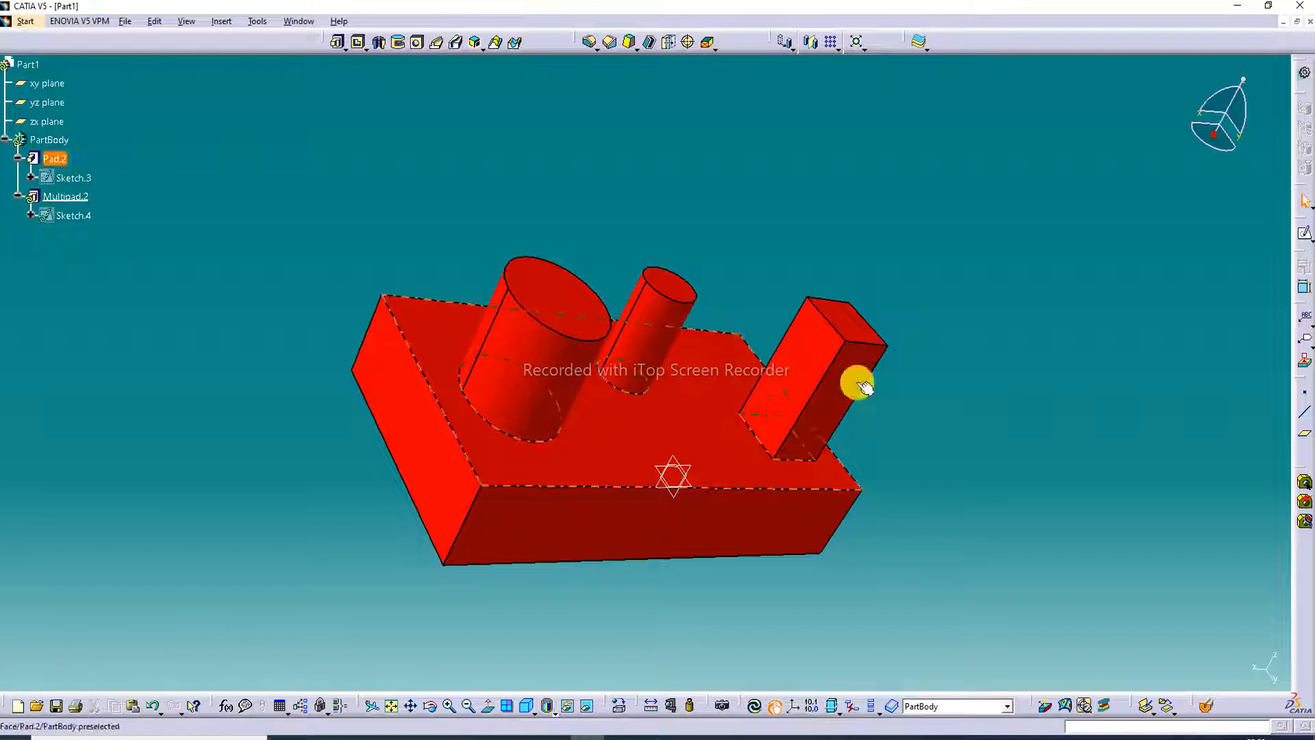
Step: Reverse the base pad's direction again for a preview, flip it back, and confirm the definition
{"action": "double_click", "coordinate": [790, 499]}
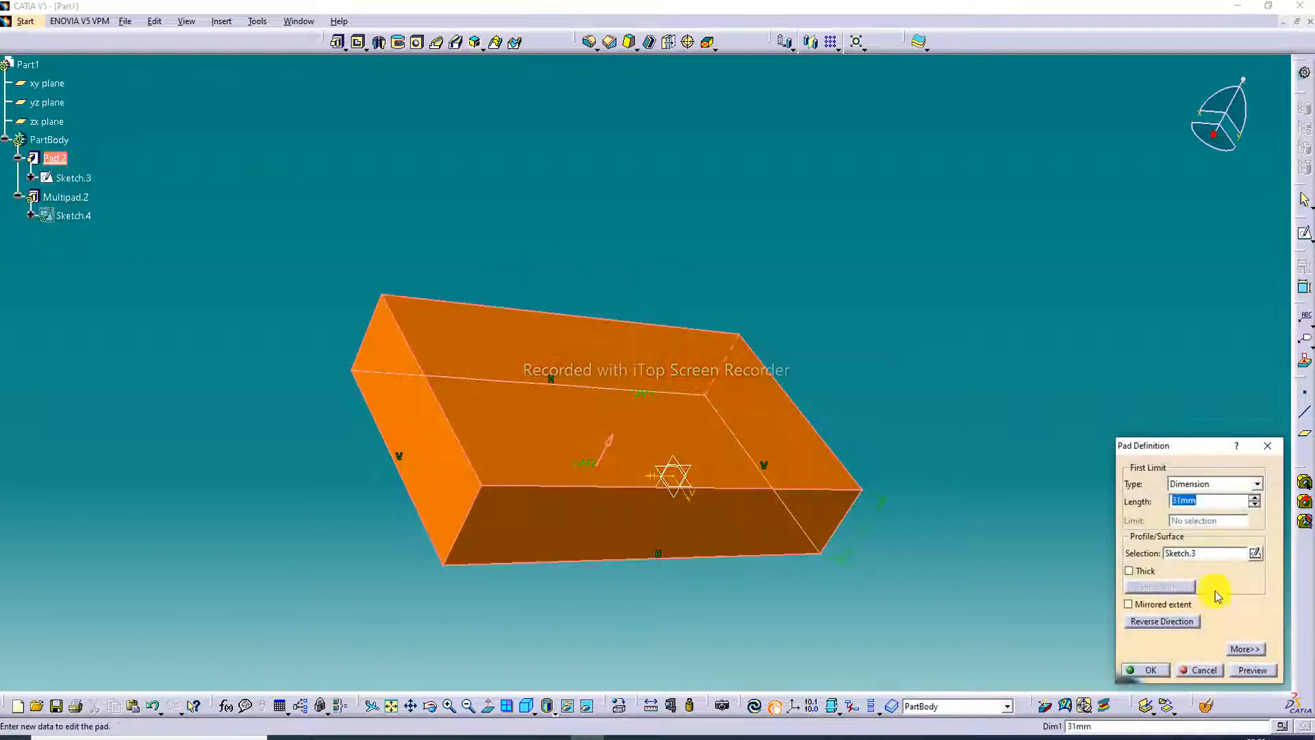
{"action": "left_click", "coordinate": [1153, 622]}
{"action": "left_click", "coordinate": [1253, 670]}
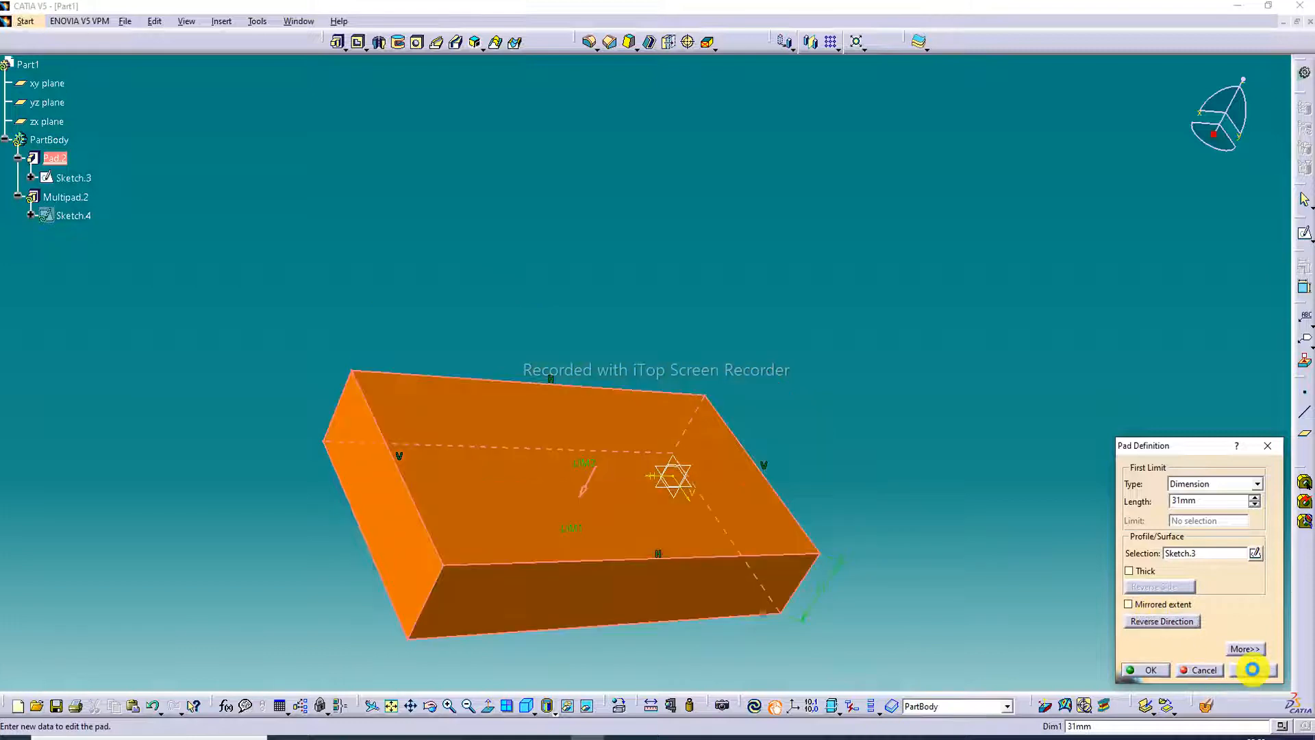
{"action": "left_click", "coordinate": [1188, 622]}
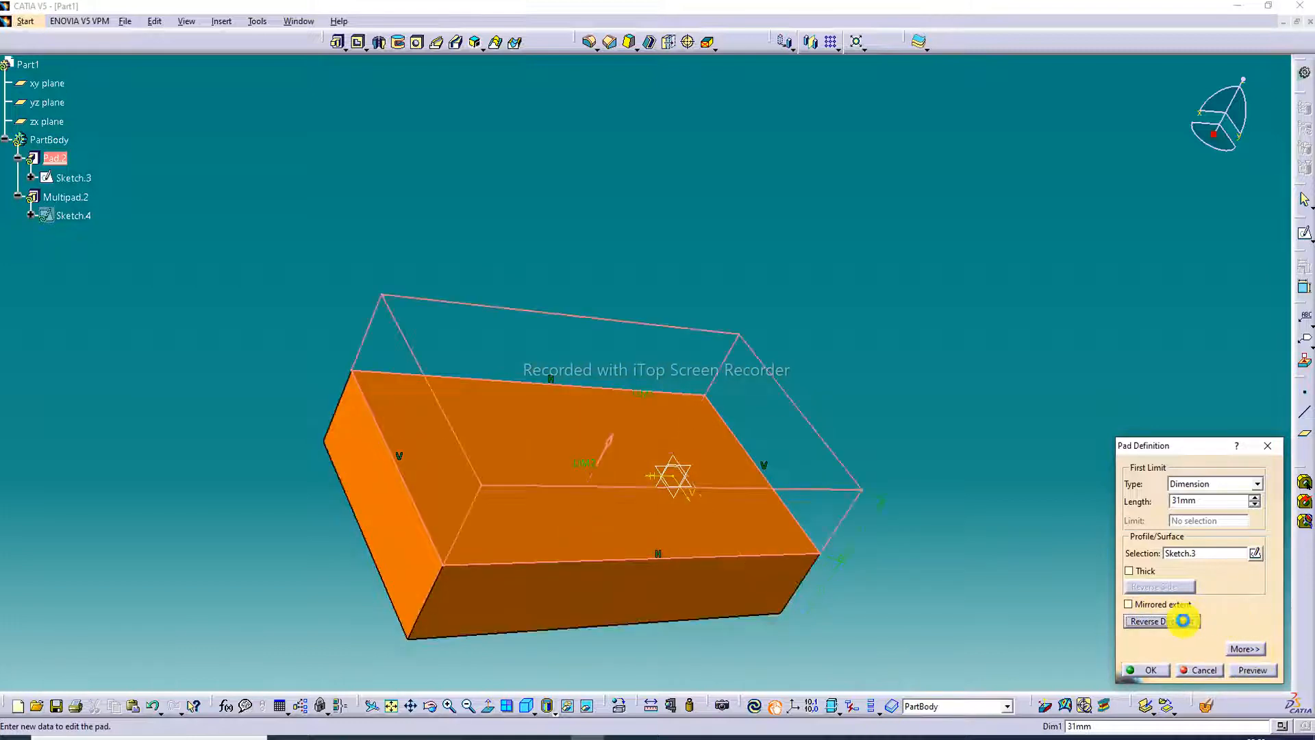
{"action": "left_click", "coordinate": [1247, 670]}
{"action": "left_click", "coordinate": [1153, 670]}
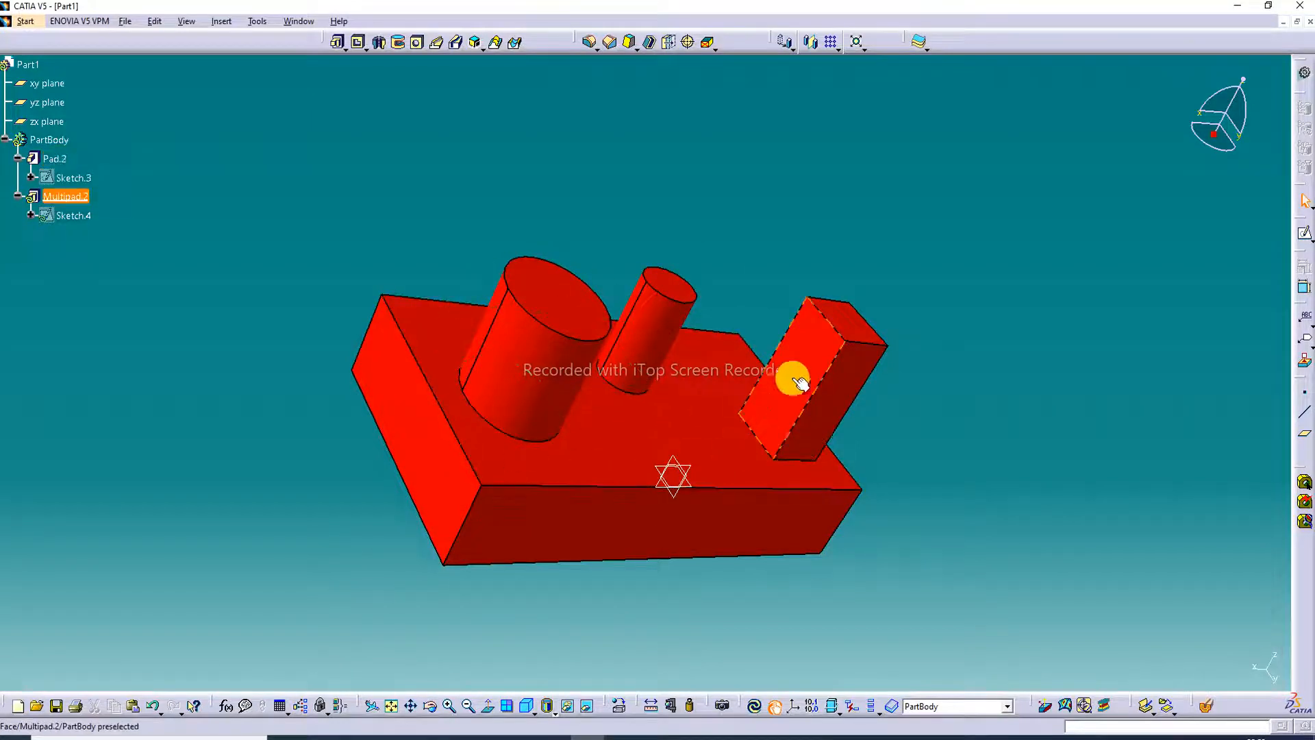
Step: Delete the base pad together with all its children and aggregated elements
{"action": "right_click", "coordinate": [657, 412]}
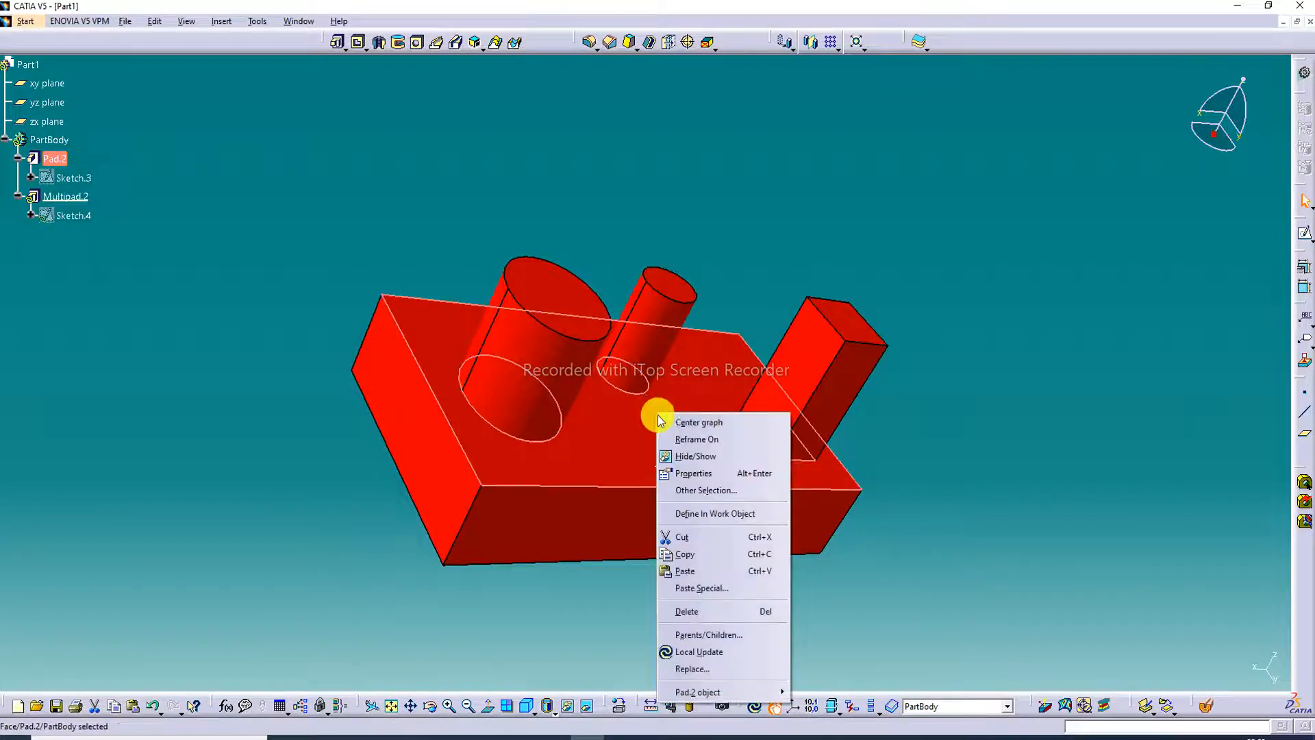
{"action": "left_click", "coordinate": [699, 611]}
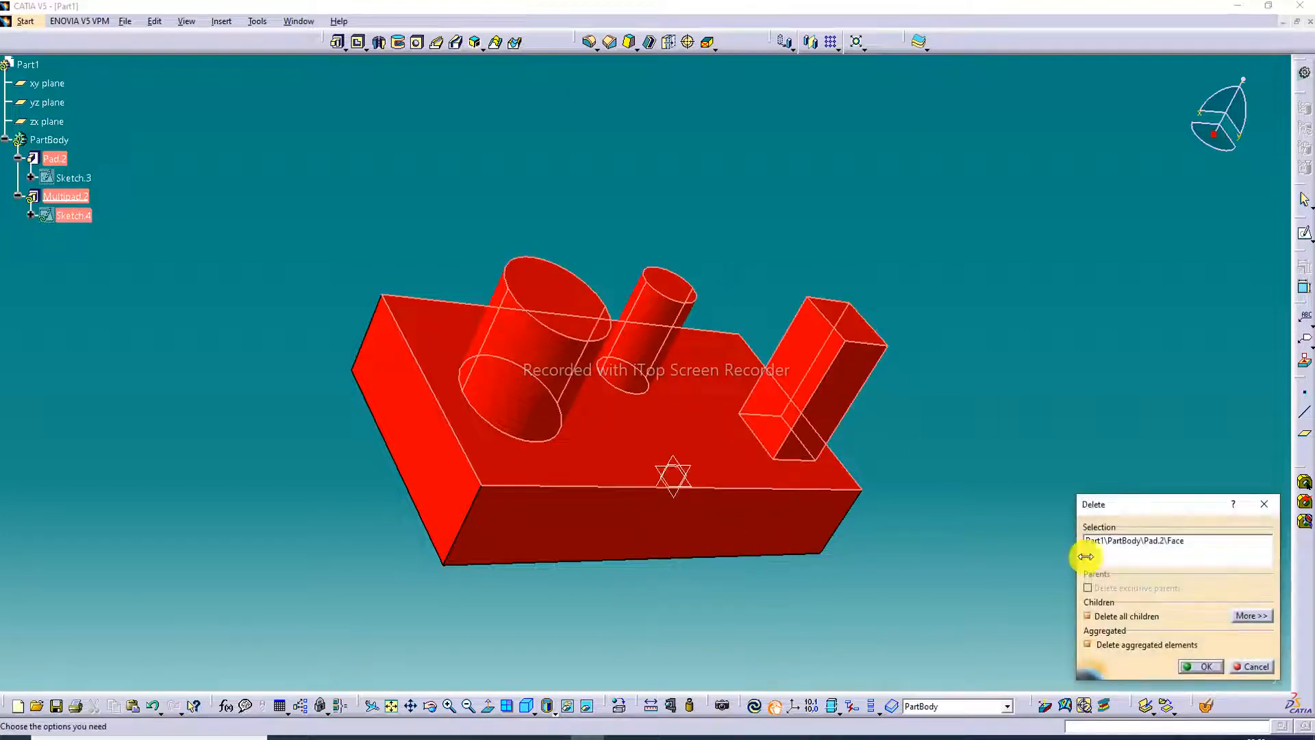
{"action": "left_click", "coordinate": [1203, 667]}
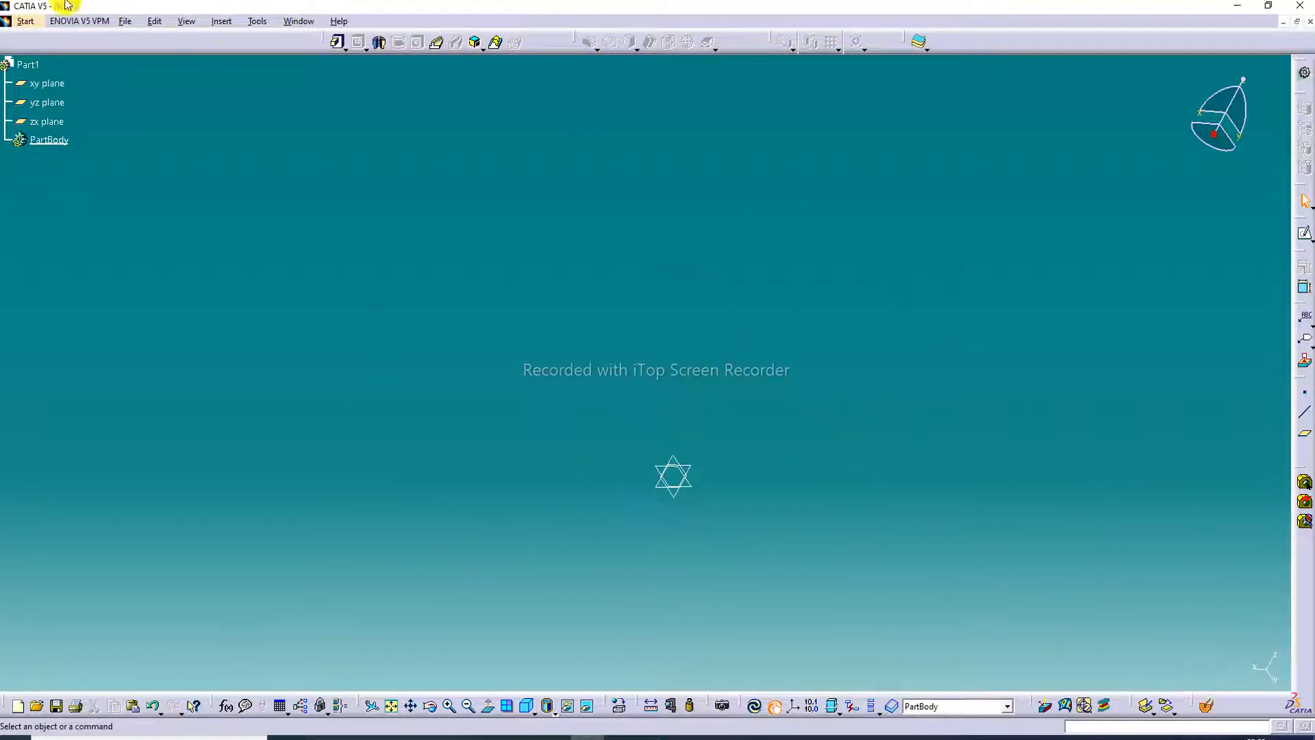
Step: Sketch a rectangle around the origin on the xy plane, with the origin near its upper edge, and exit the sketch
{"action": "left_click", "coordinate": [62, 83]}
{"action": "left_click", "coordinate": [60, 88]}
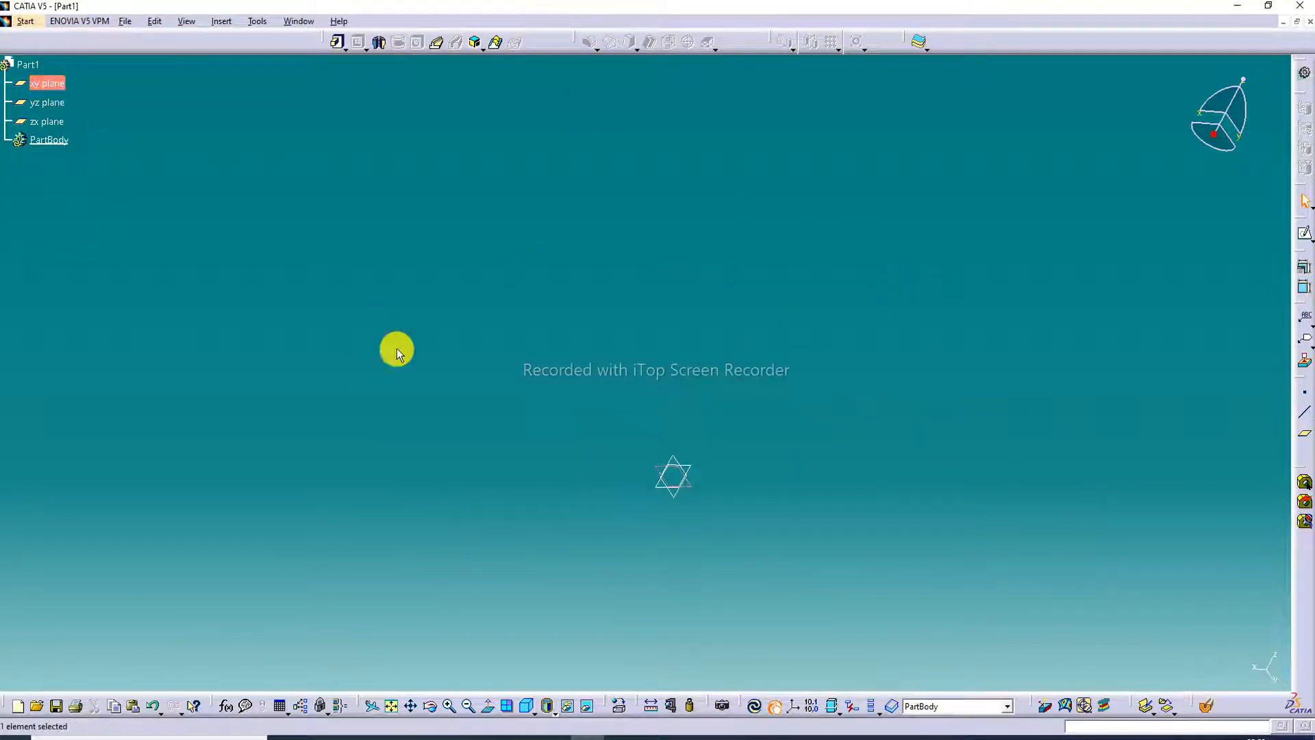
{"action": "left_click", "coordinate": [1305, 233]}
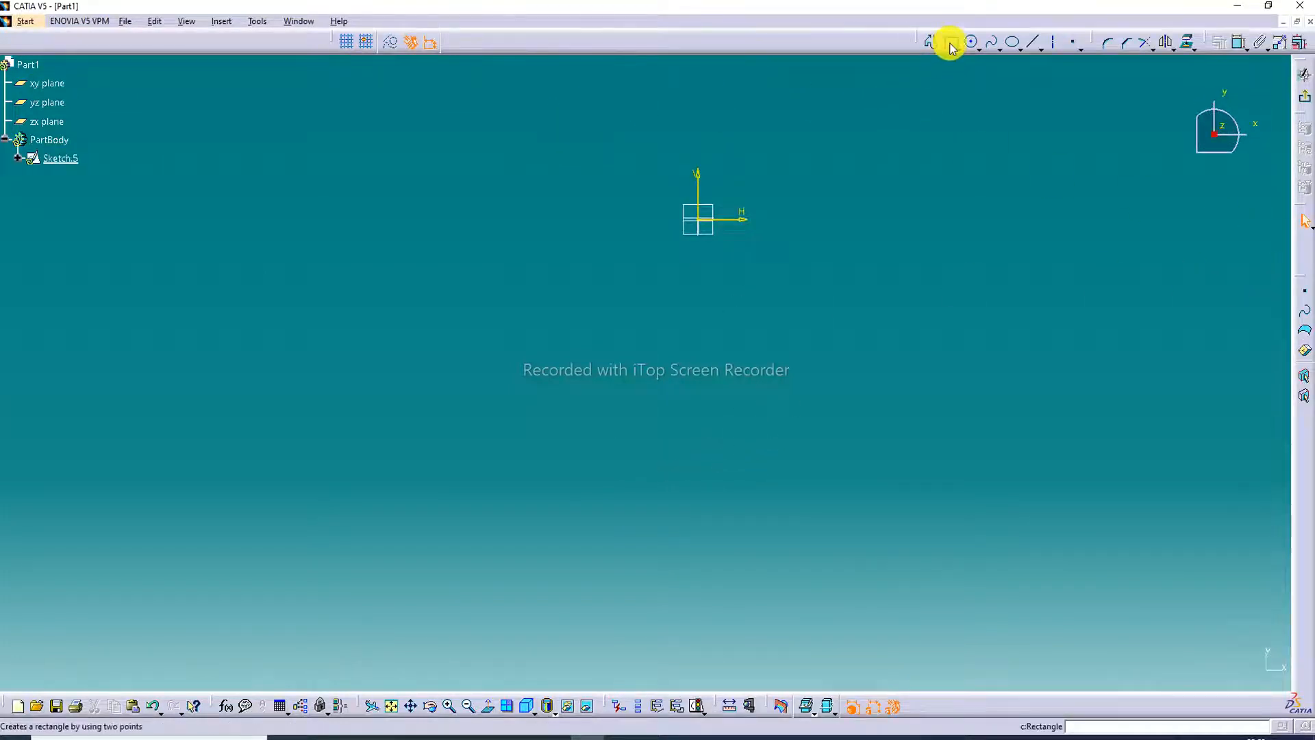
{"action": "left_click", "coordinate": [951, 47]}
{"action": "left_click", "coordinate": [563, 191]}
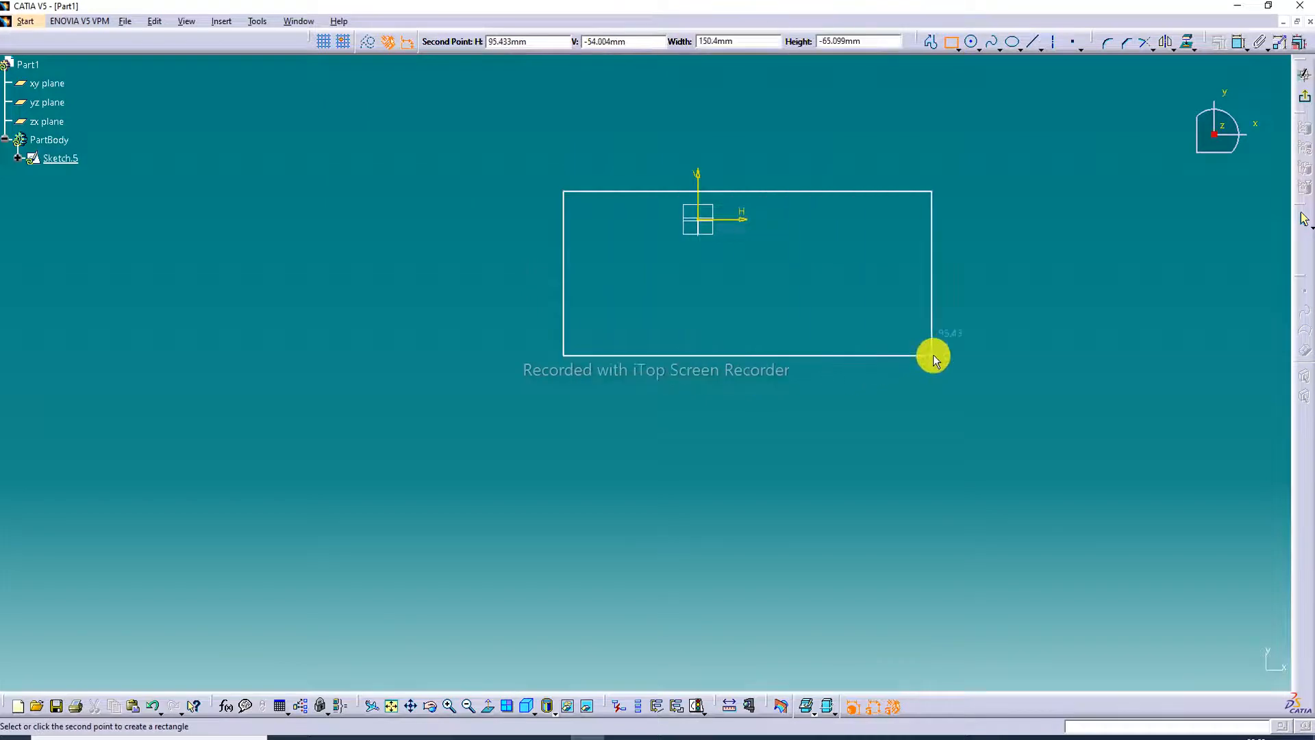
{"action": "left_click", "coordinate": [942, 451]}
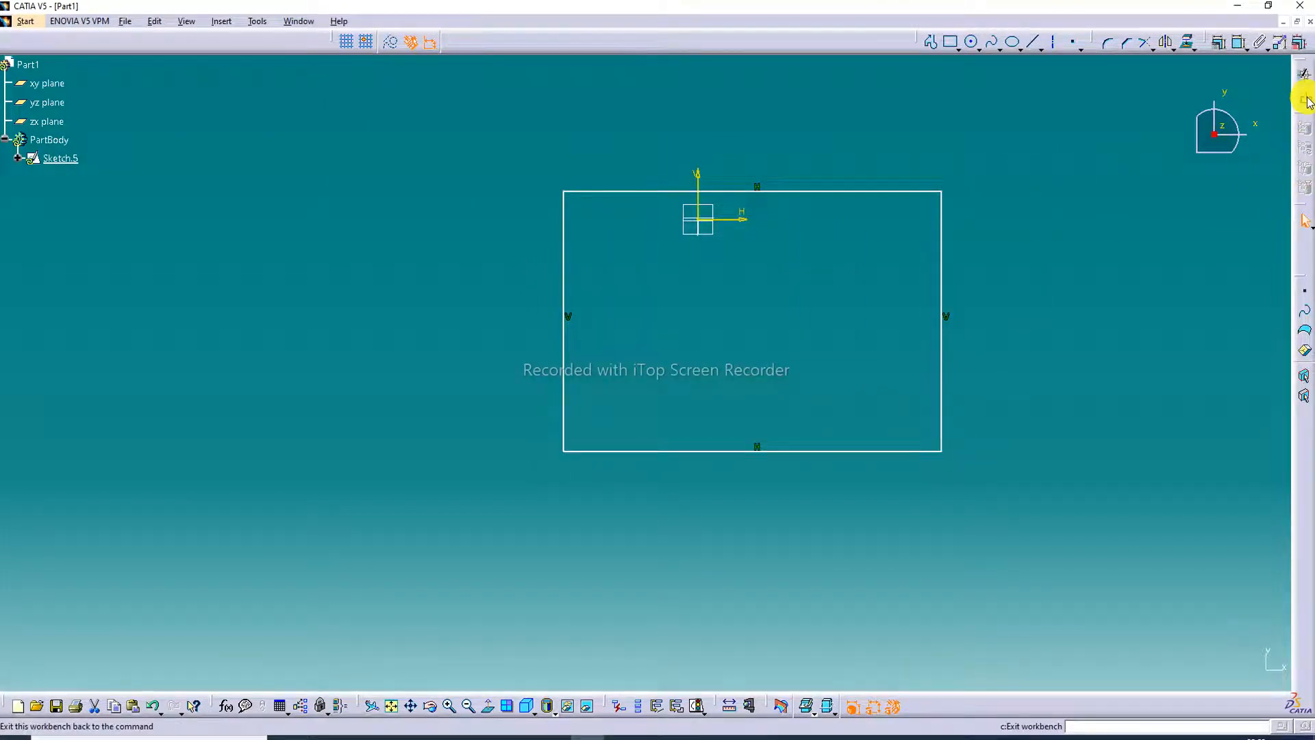
{"action": "left_click", "coordinate": [1305, 220]}
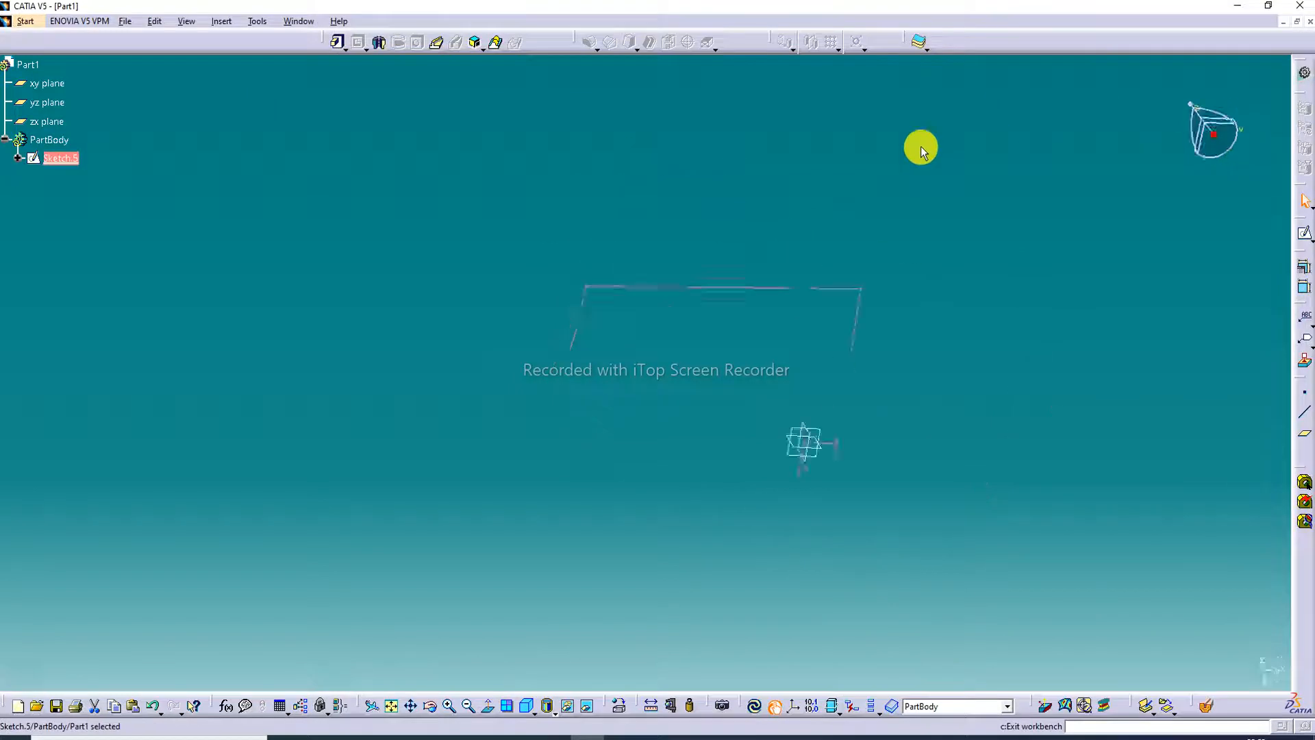
Step: Extrude the new rectangle 31 mm as a pad and select the block's upper face
{"action": "left_click", "coordinate": [343, 47]}
{"action": "left_click", "coordinate": [360, 67]}
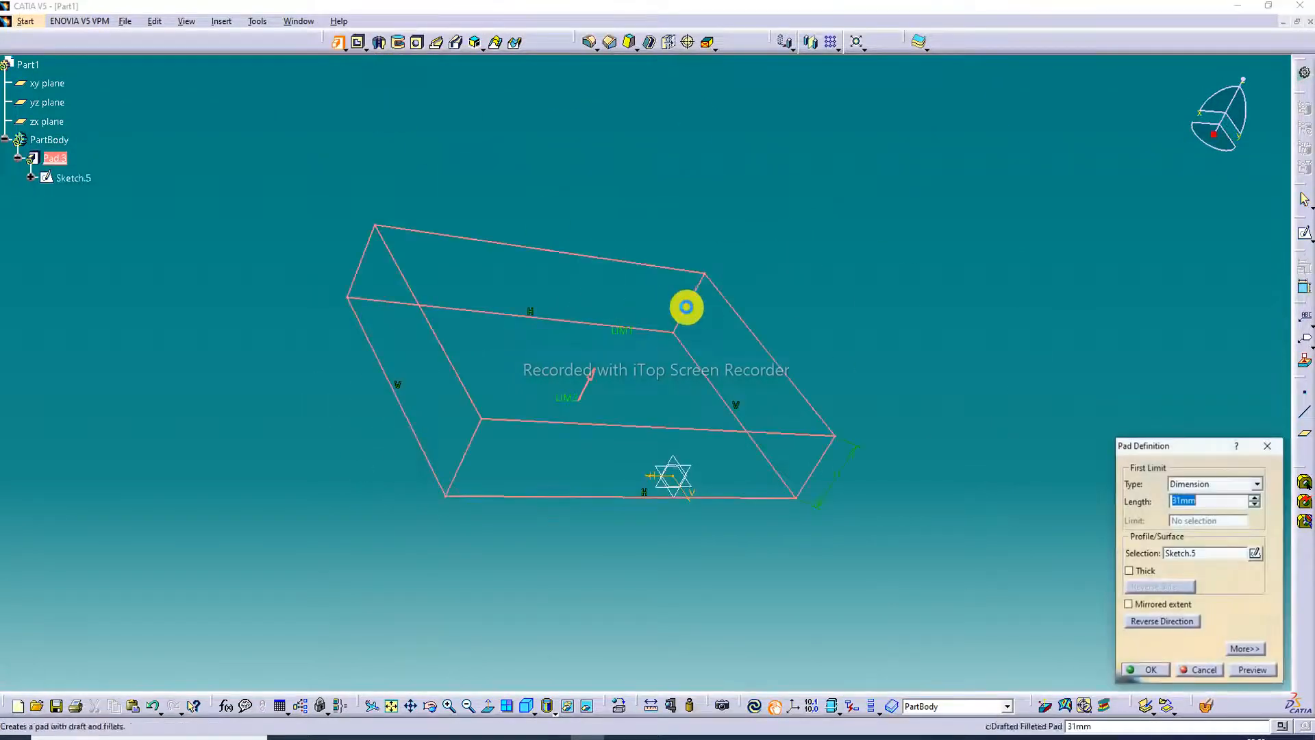
{"action": "left_click", "coordinate": [1155, 670]}
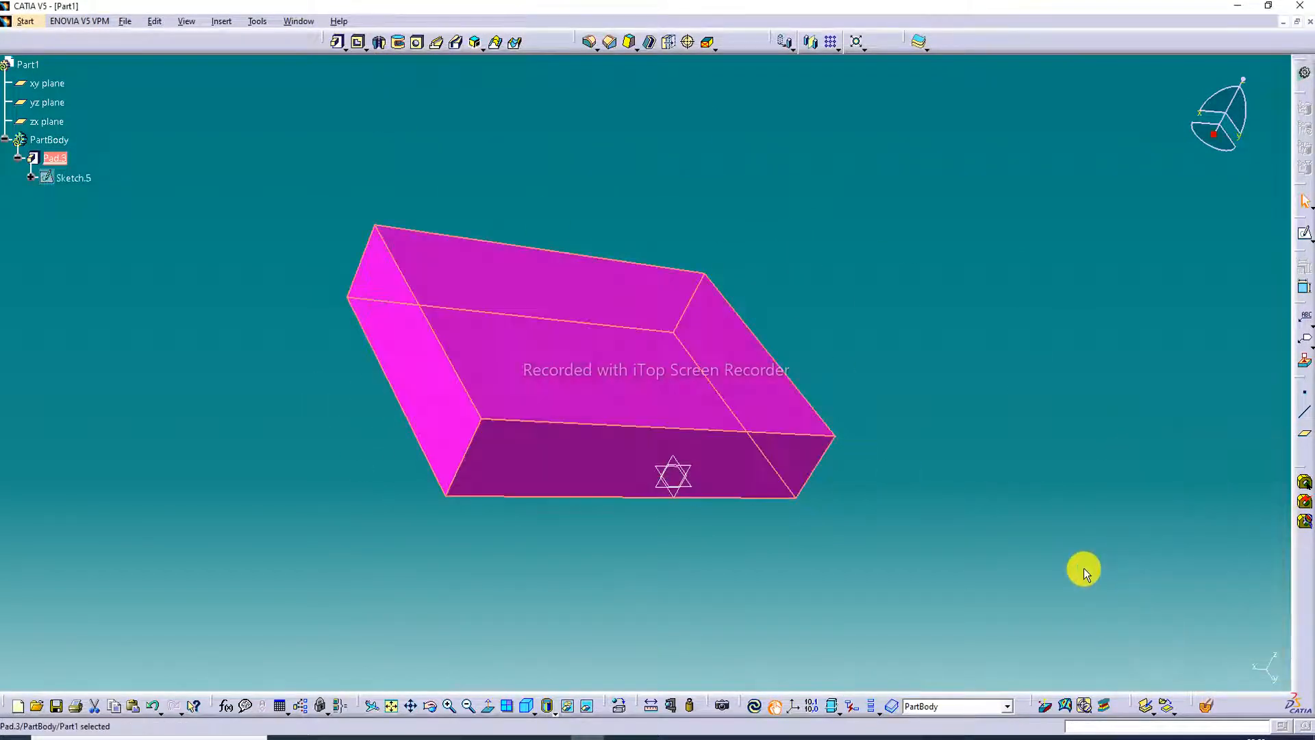
{"action": "left_click", "coordinate": [563, 345]}
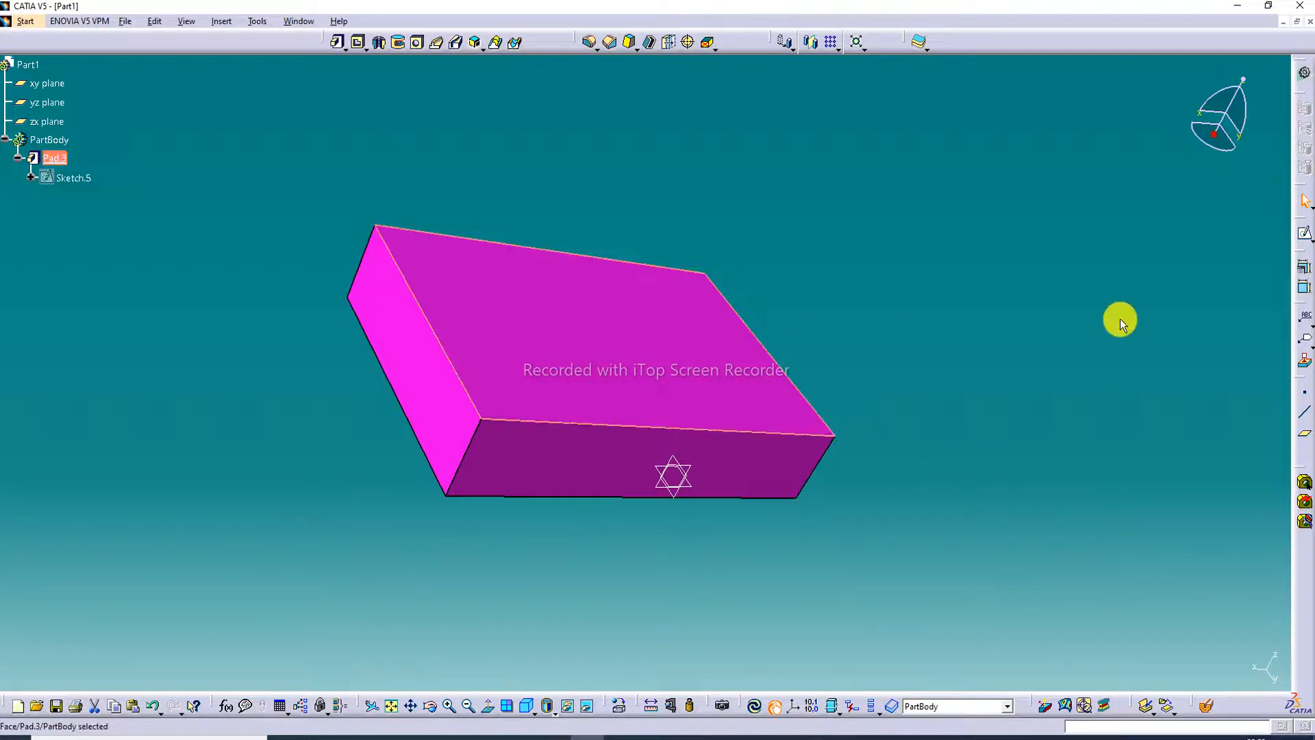
Step: Open a sketch on the block's upper face and draw a small rectangle just below the origin, slightly toward the negative H side
{"action": "left_click", "coordinate": [1303, 235]}
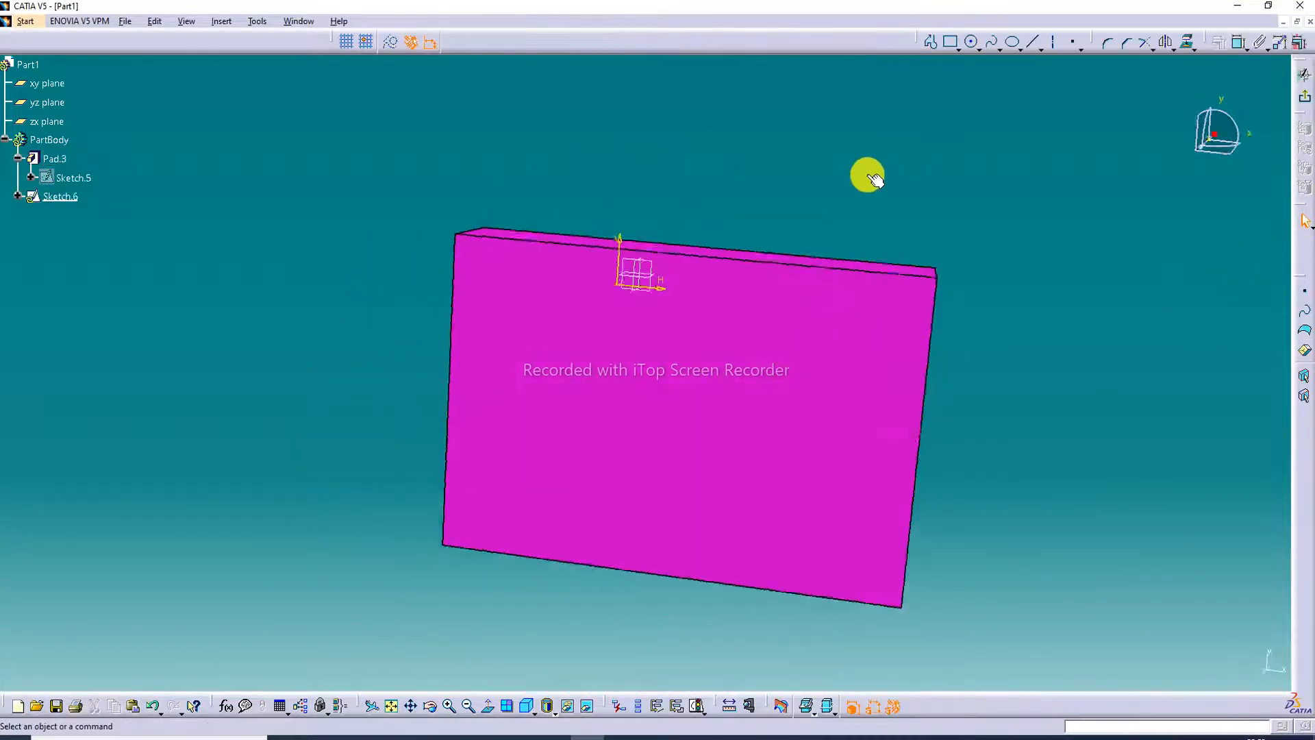
{"action": "left_click", "coordinate": [951, 42]}
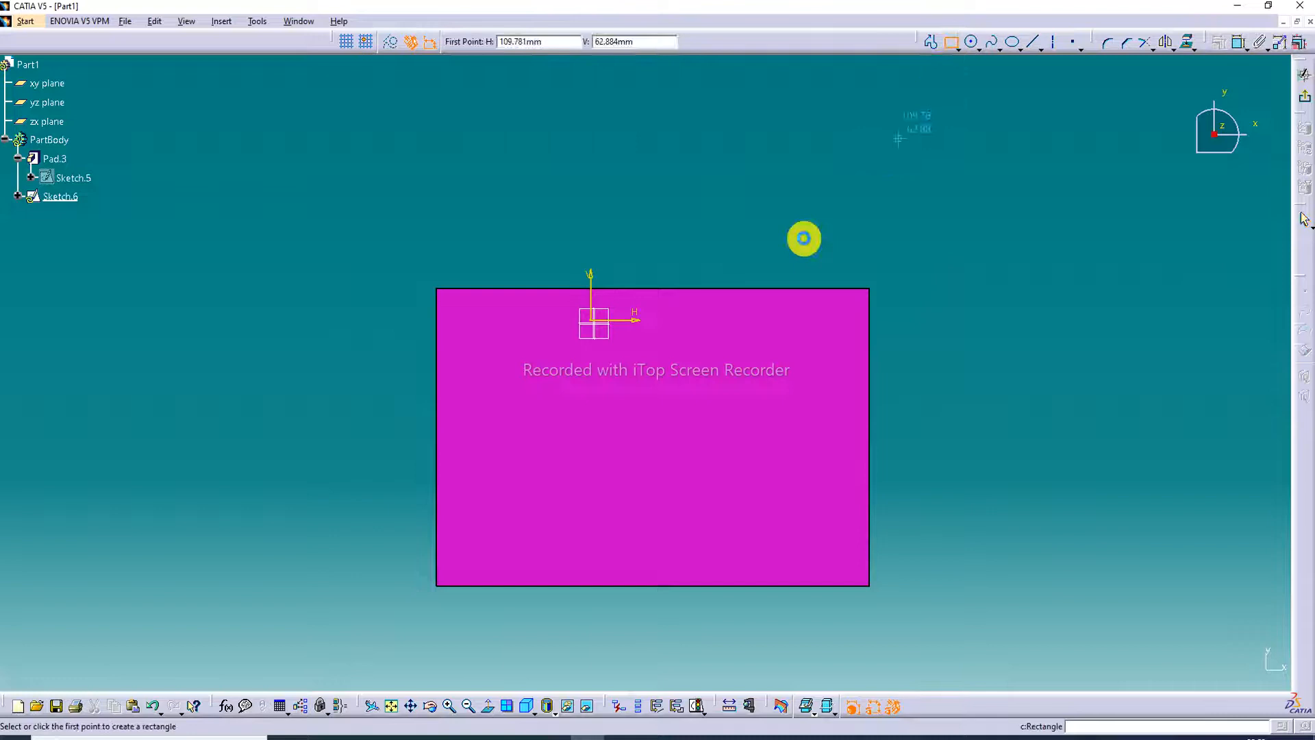
{"action": "left_click", "coordinate": [540, 431]}
{"action": "left_click", "coordinate": [587, 367]}
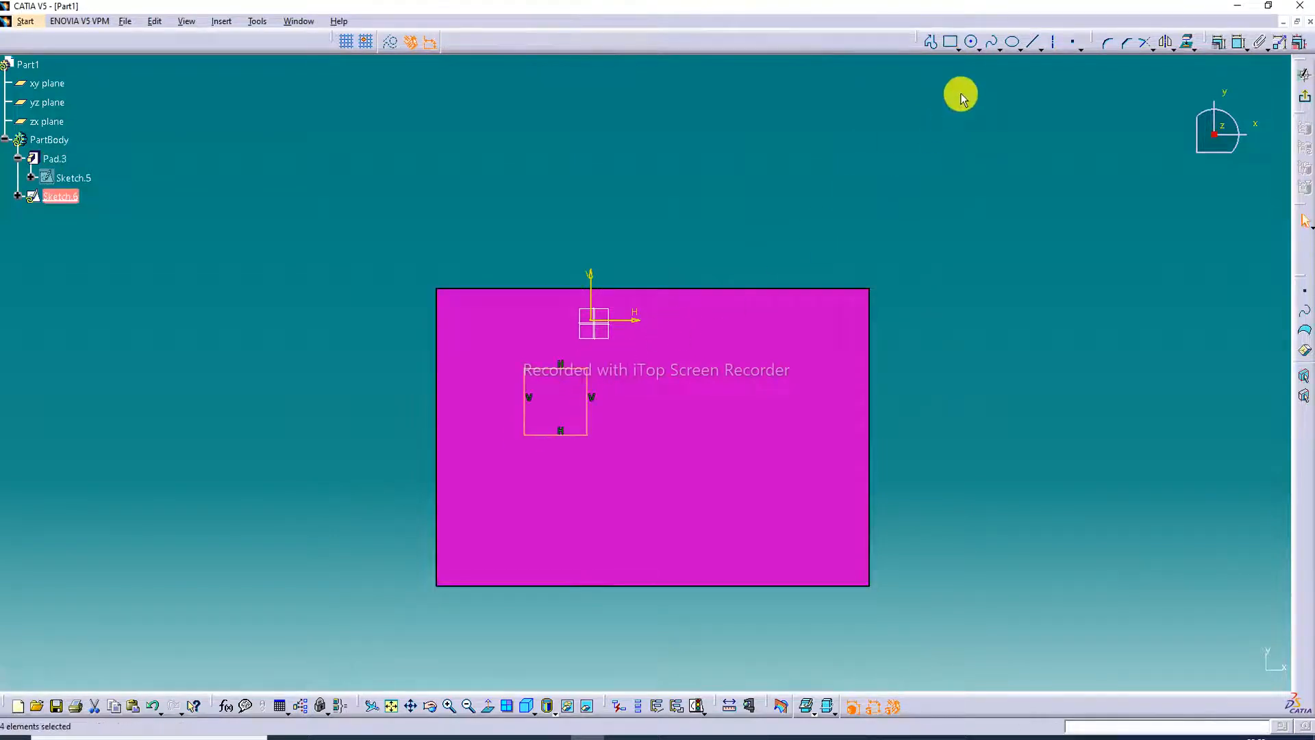
Step: Sketch a circle beside the rectangle on the block's face and a tilted ellipse near the face's far corner
{"action": "left_click", "coordinate": [972, 42]}
{"action": "left_click", "coordinate": [703, 443]}
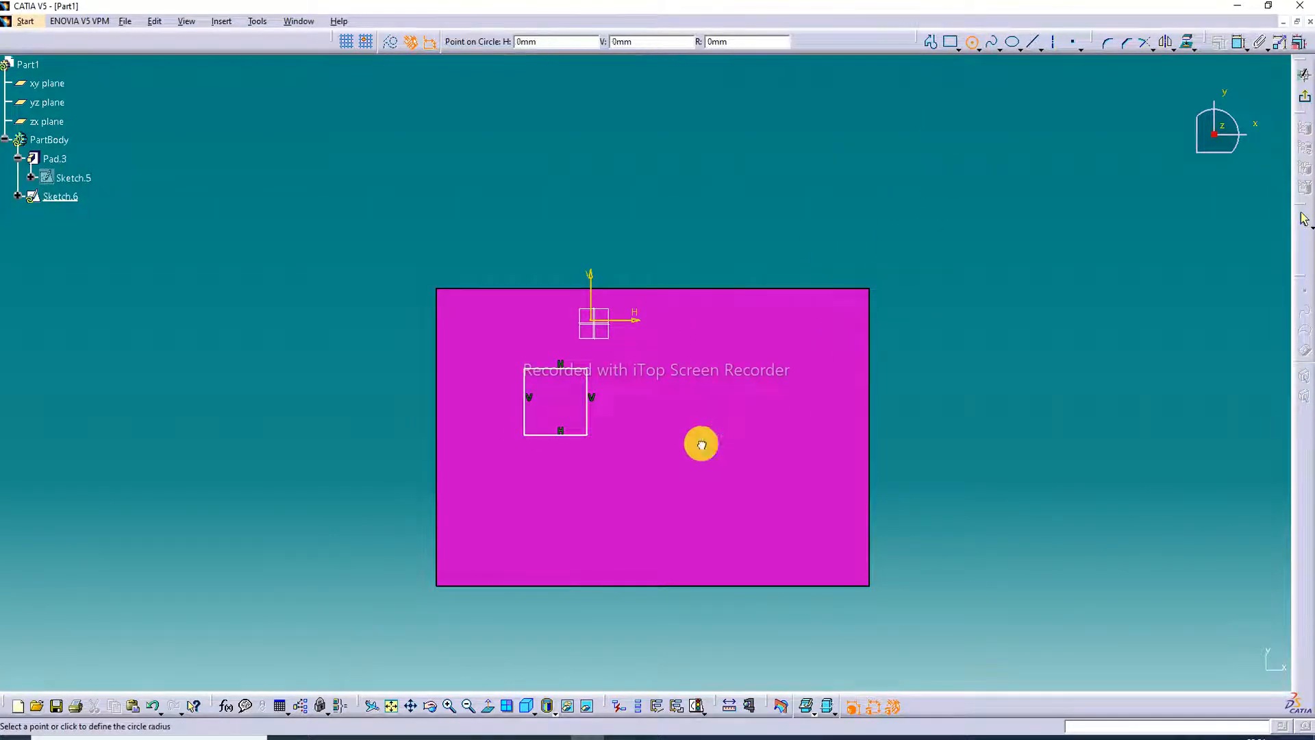
{"action": "left_click", "coordinate": [729, 405]}
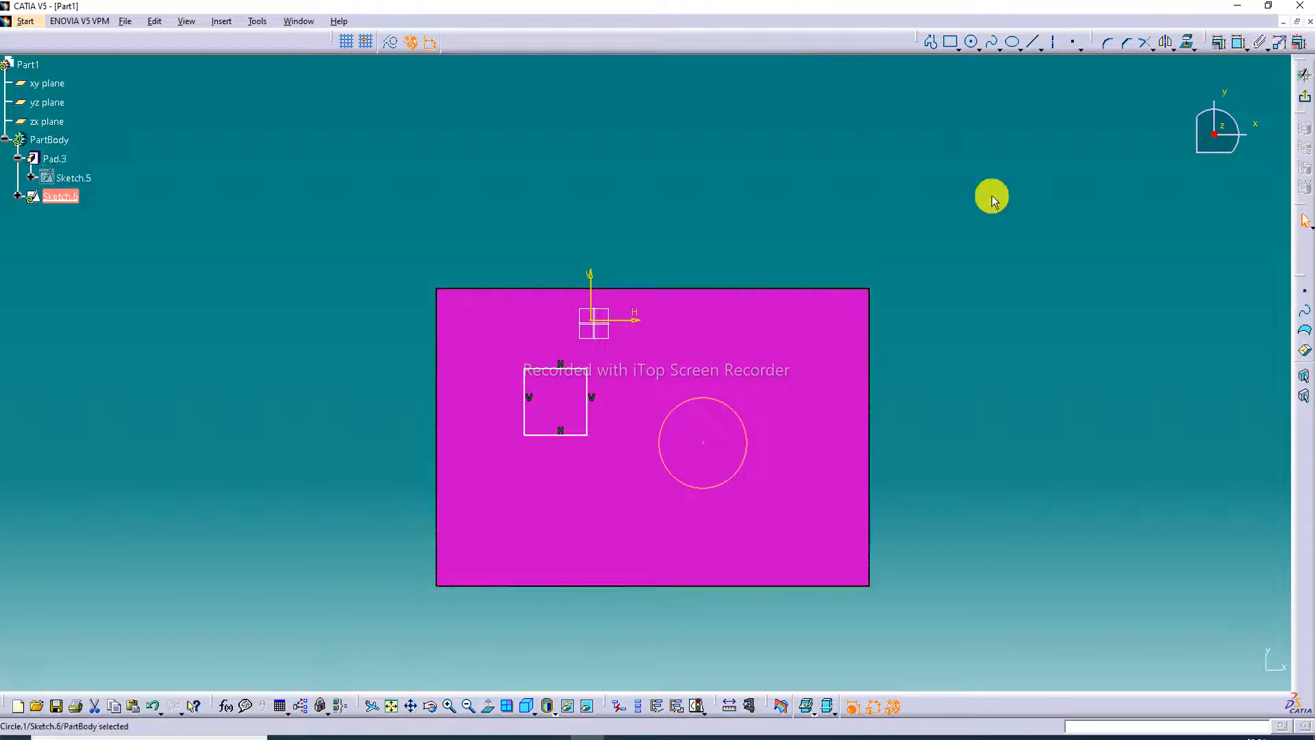
{"action": "left_click", "coordinate": [1012, 41]}
{"action": "left_click", "coordinate": [775, 361]}
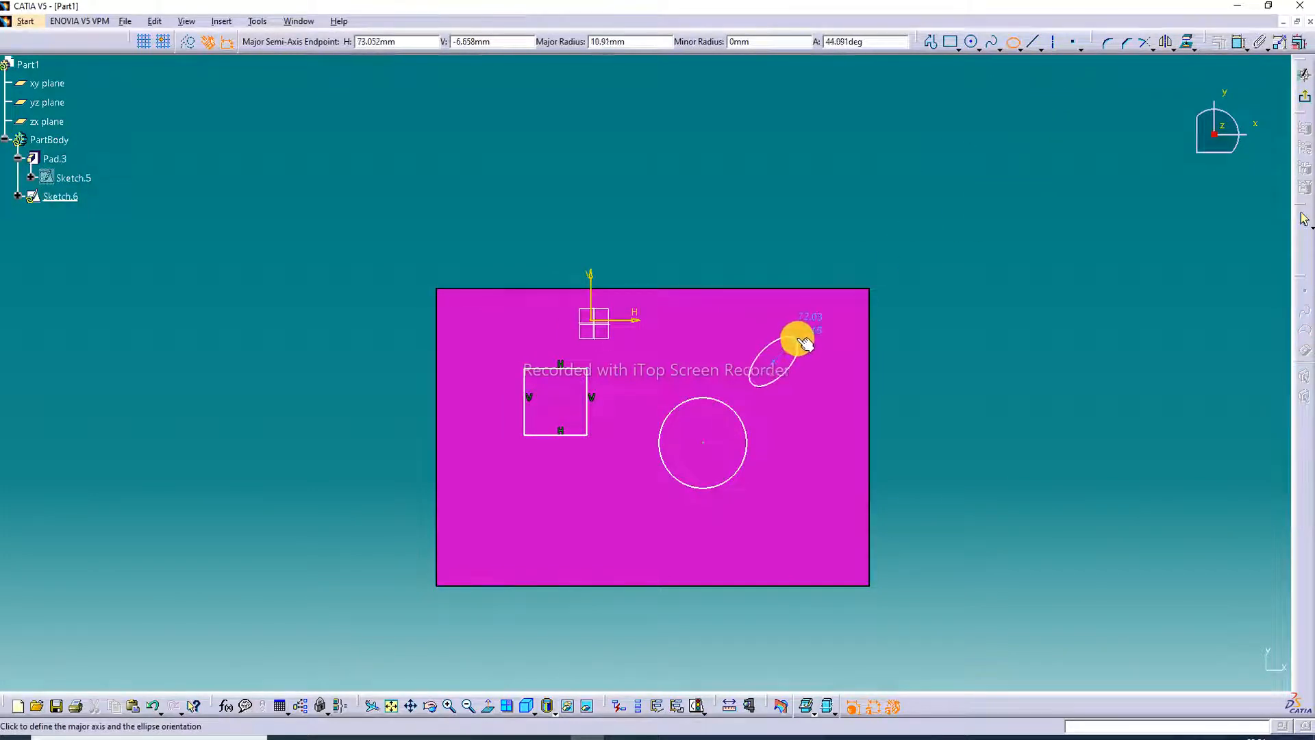
{"action": "left_click", "coordinate": [795, 340]}
{"action": "left_click", "coordinate": [820, 375]}
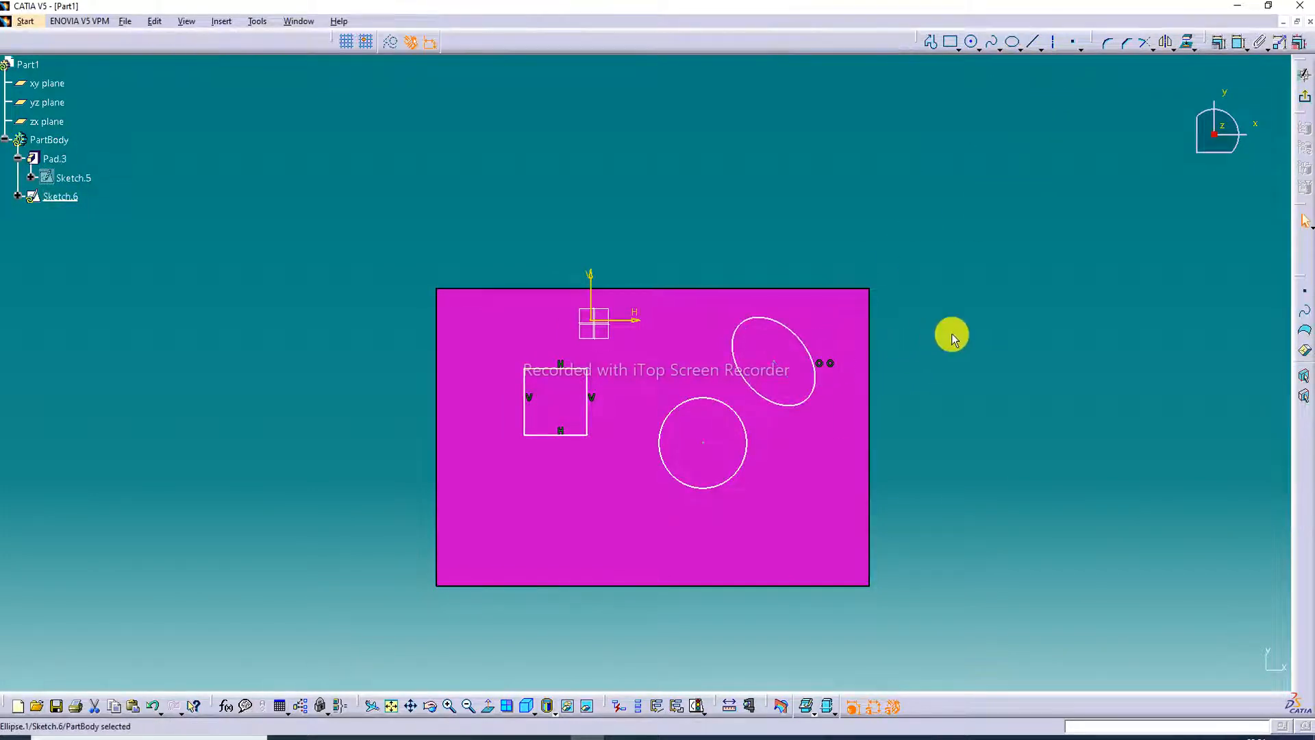
Step: Shrink the sketched circle so it sits clear of the ellipse, and exit the sketch
{"action": "left_click_drag", "start_coordinate": [688, 484], "coordinate": [702, 408]}
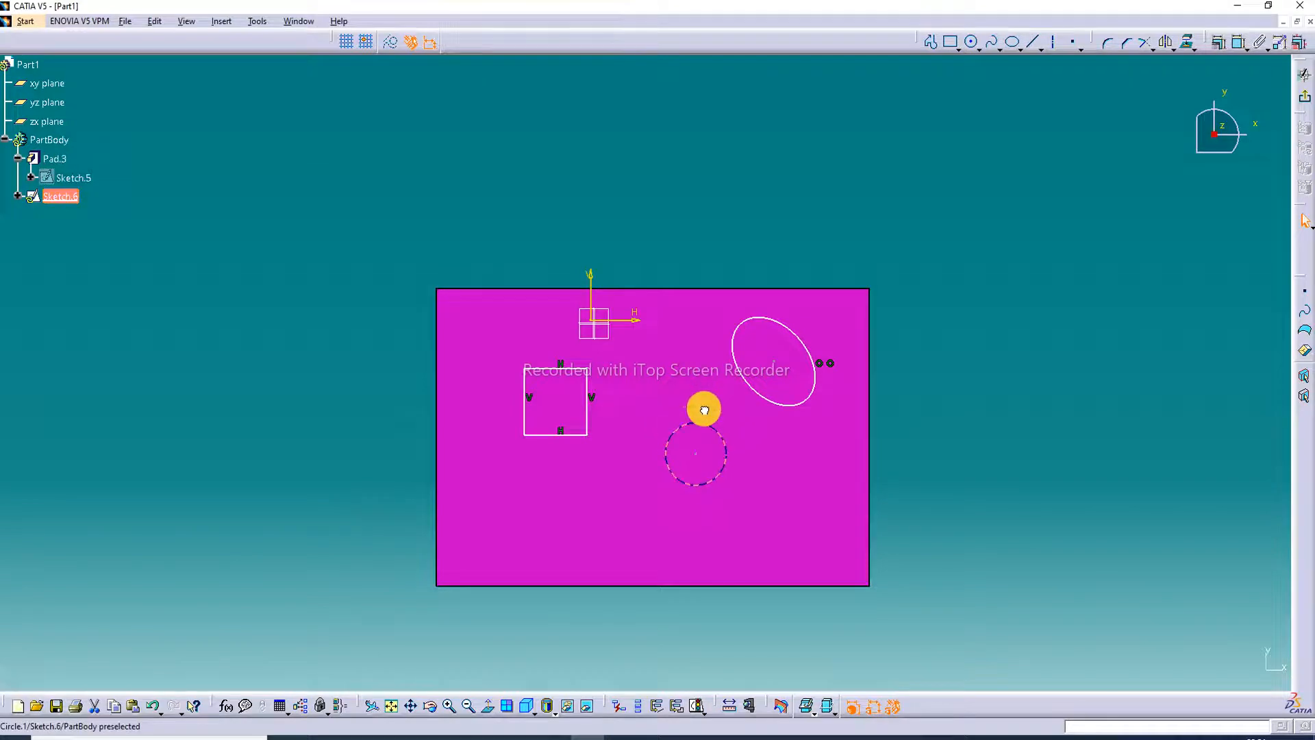
{"action": "left_click", "coordinate": [749, 455]}
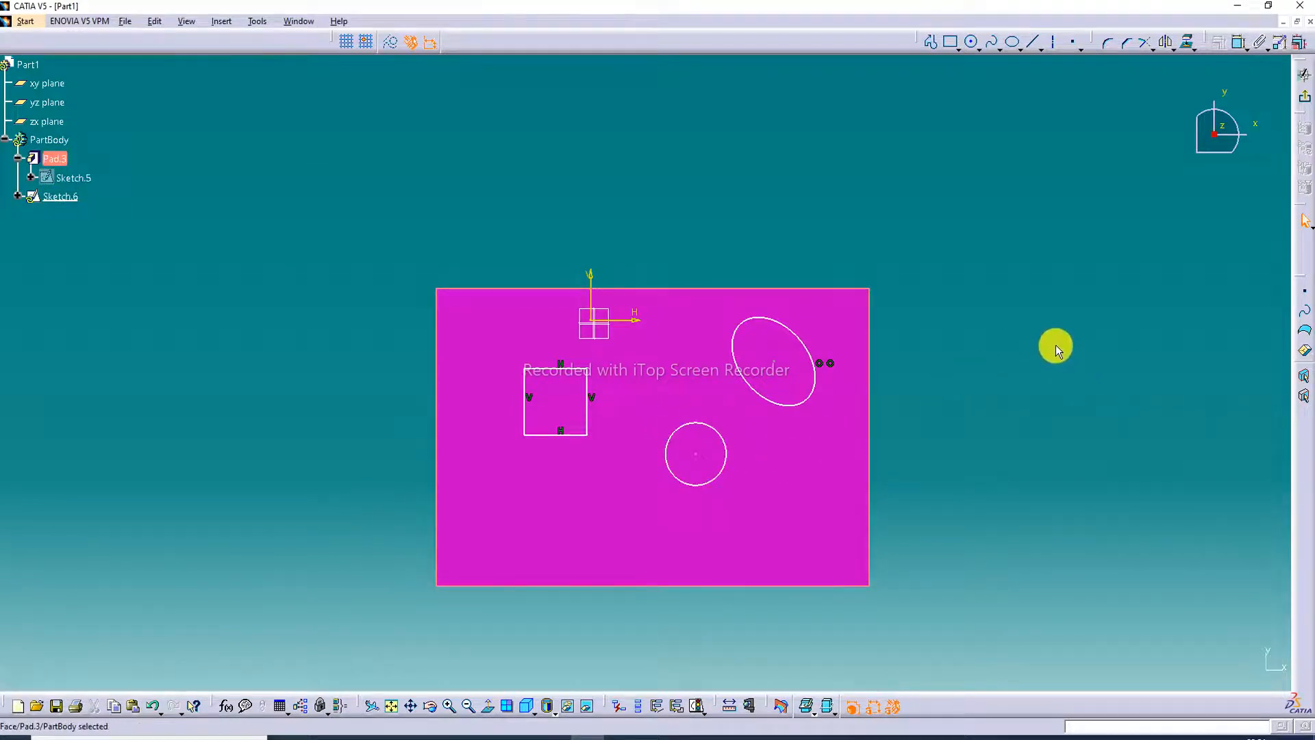
{"action": "left_click", "coordinate": [1055, 345]}
{"action": "left_click", "coordinate": [1305, 114]}
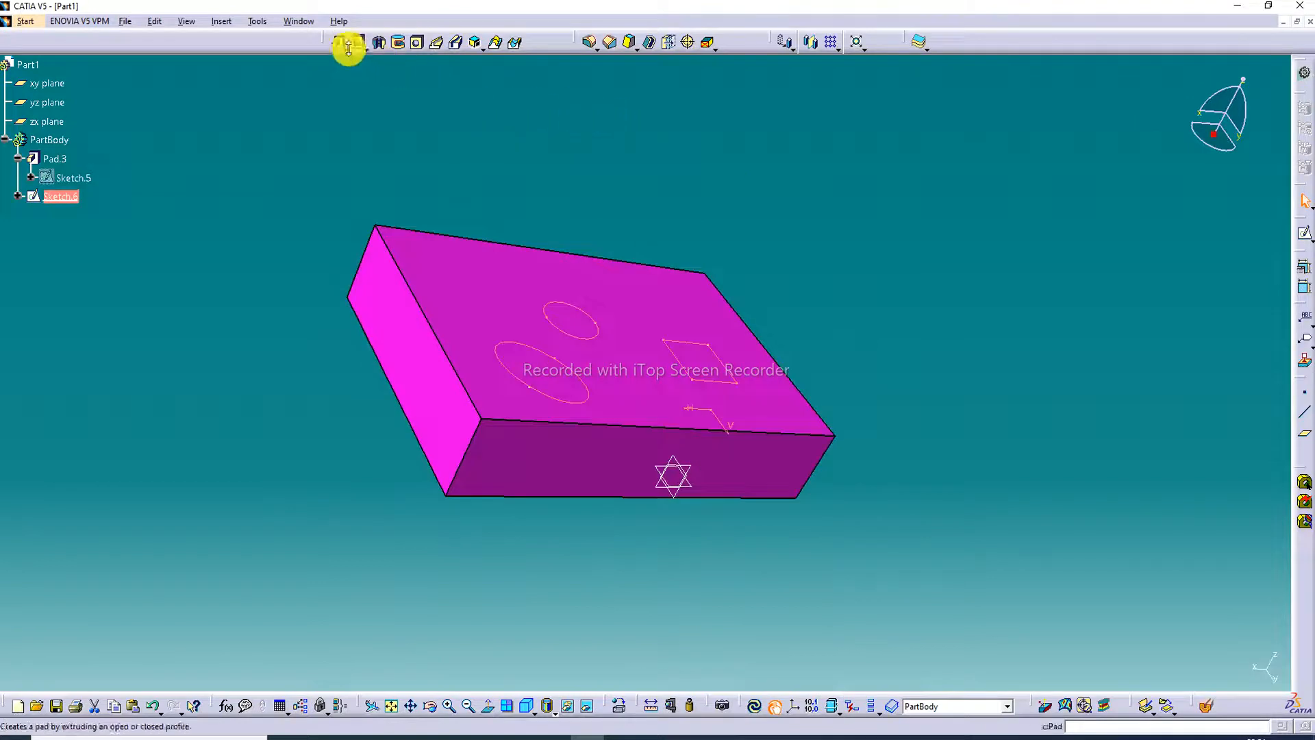
Step: Start a Multi-Pad from the new sketch and set the thicknesses to 37 mm for the rectangle, 32 mm for the ellipse and 28 mm for the circle
{"action": "left_click", "coordinate": [349, 48]}
{"action": "left_click", "coordinate": [359, 104]}
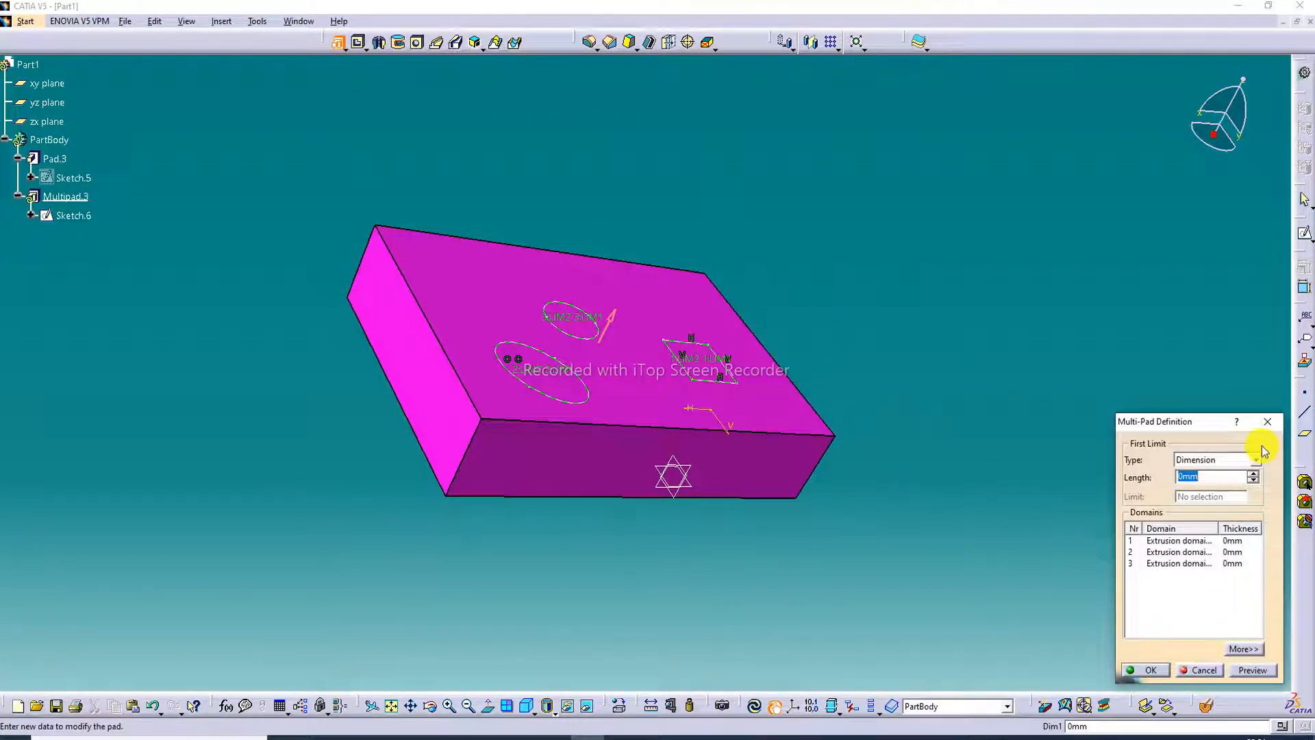
{"action": "left_click", "coordinate": [1186, 544]}
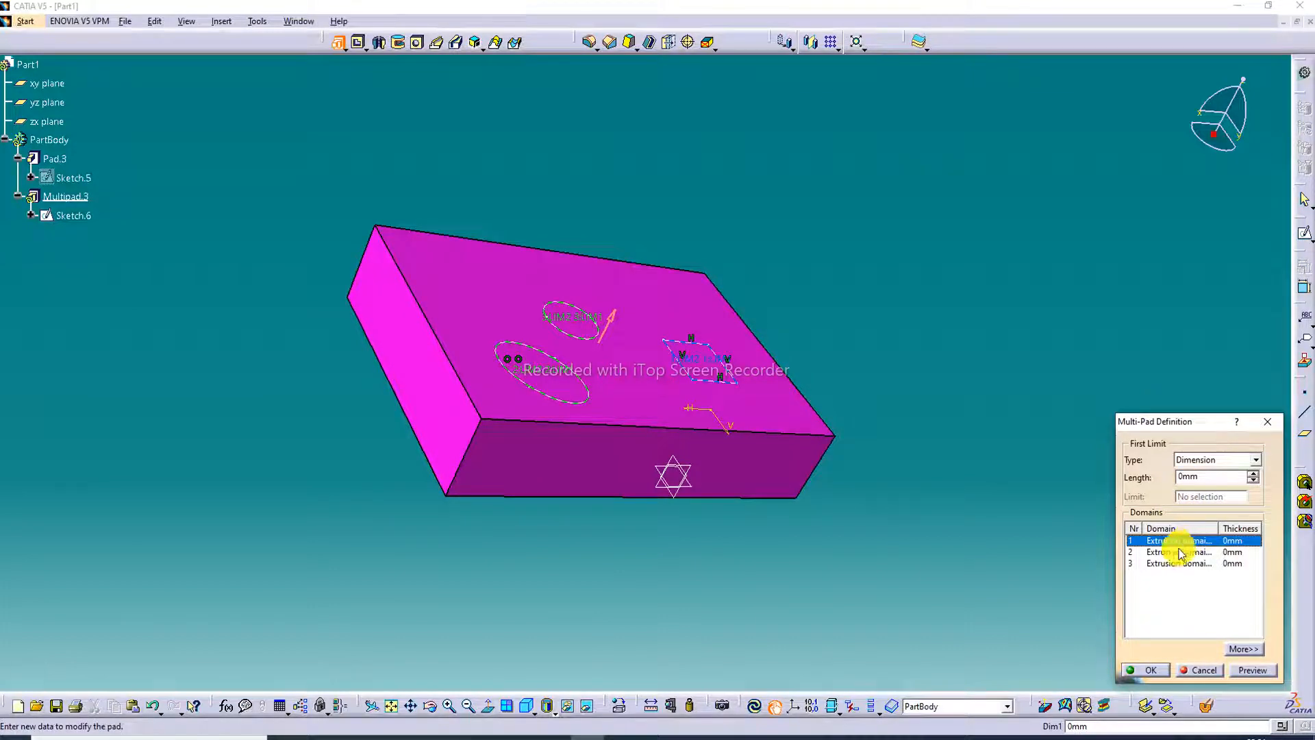
{"action": "left_click_drag", "start_coordinate": [708, 361], "coordinate": [754, 279]}
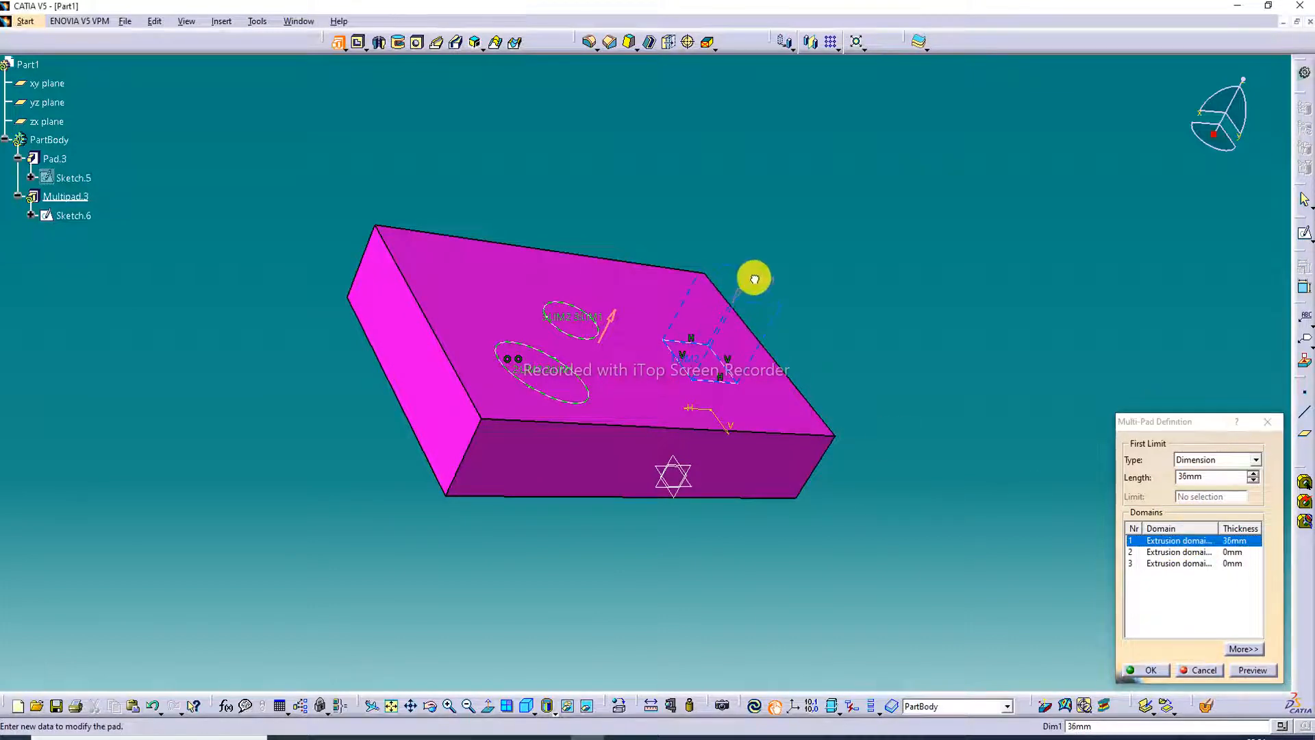
{"action": "left_click", "coordinate": [1175, 552]}
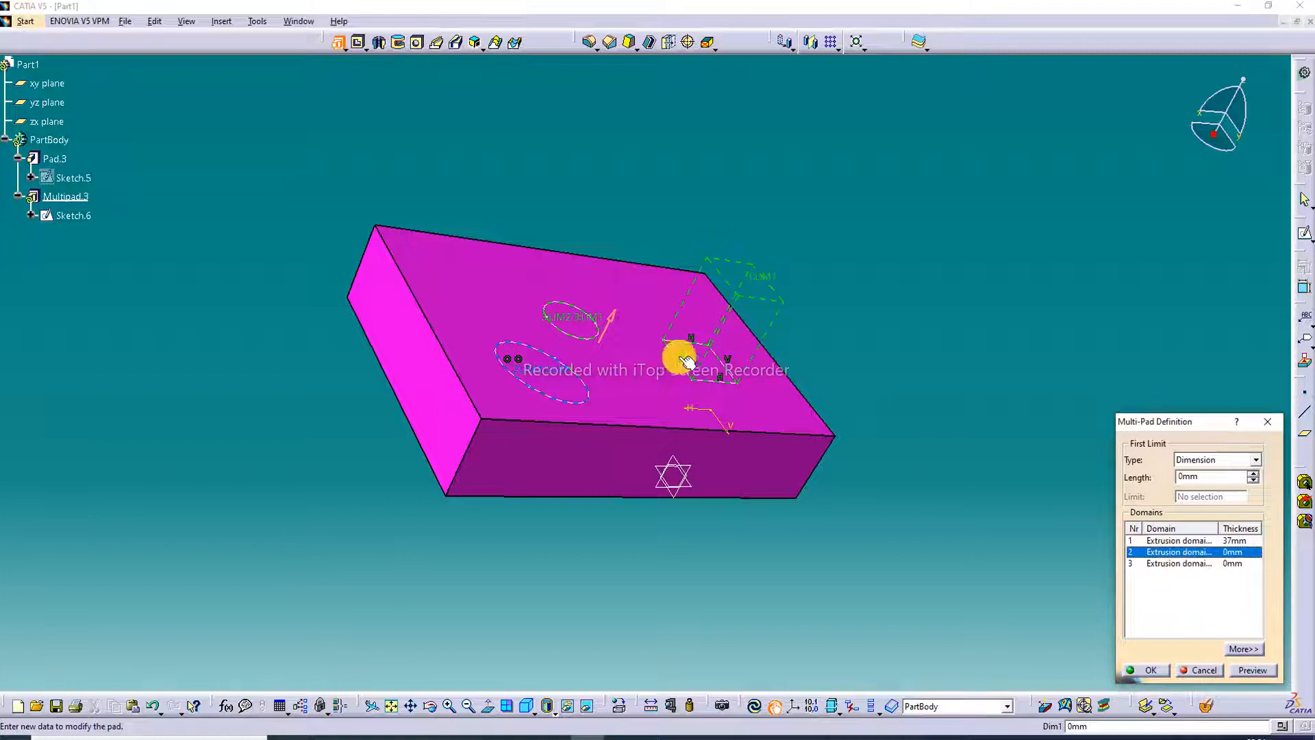
{"action": "left_click_drag", "start_coordinate": [560, 374], "coordinate": [587, 297]}
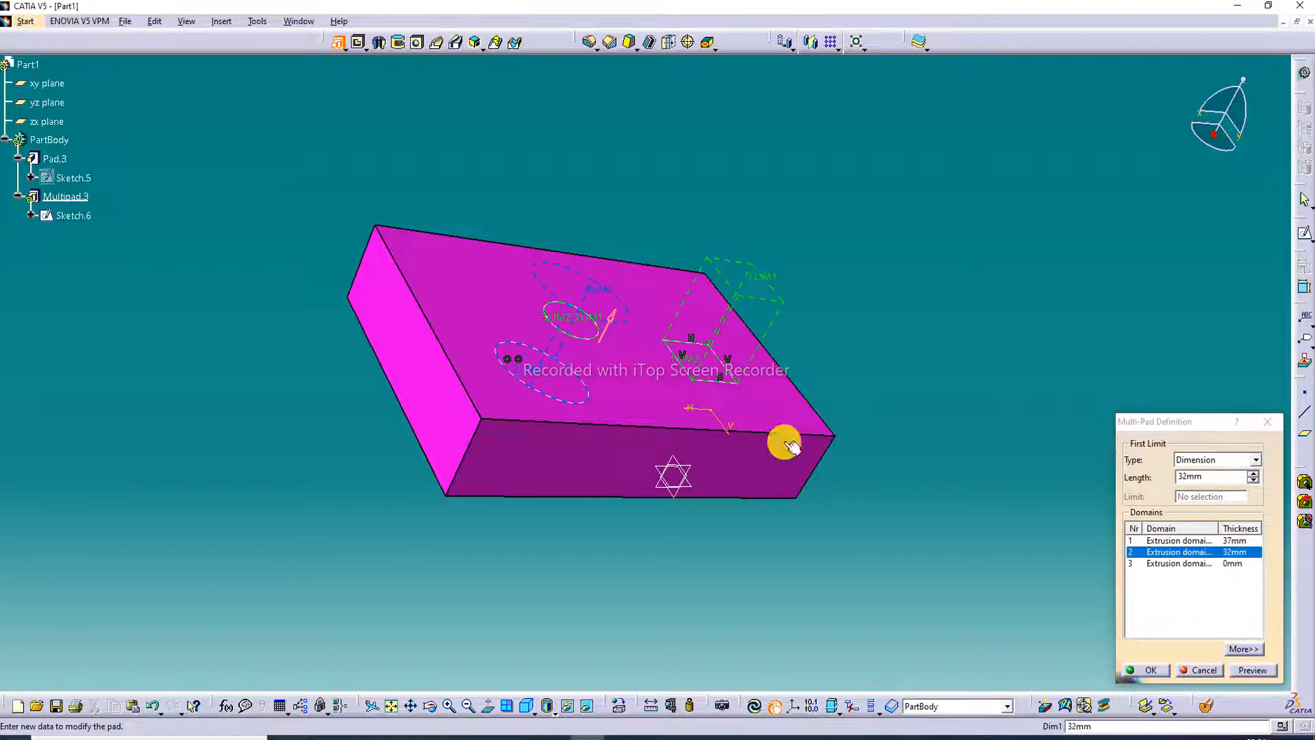
{"action": "left_click", "coordinate": [1195, 563]}
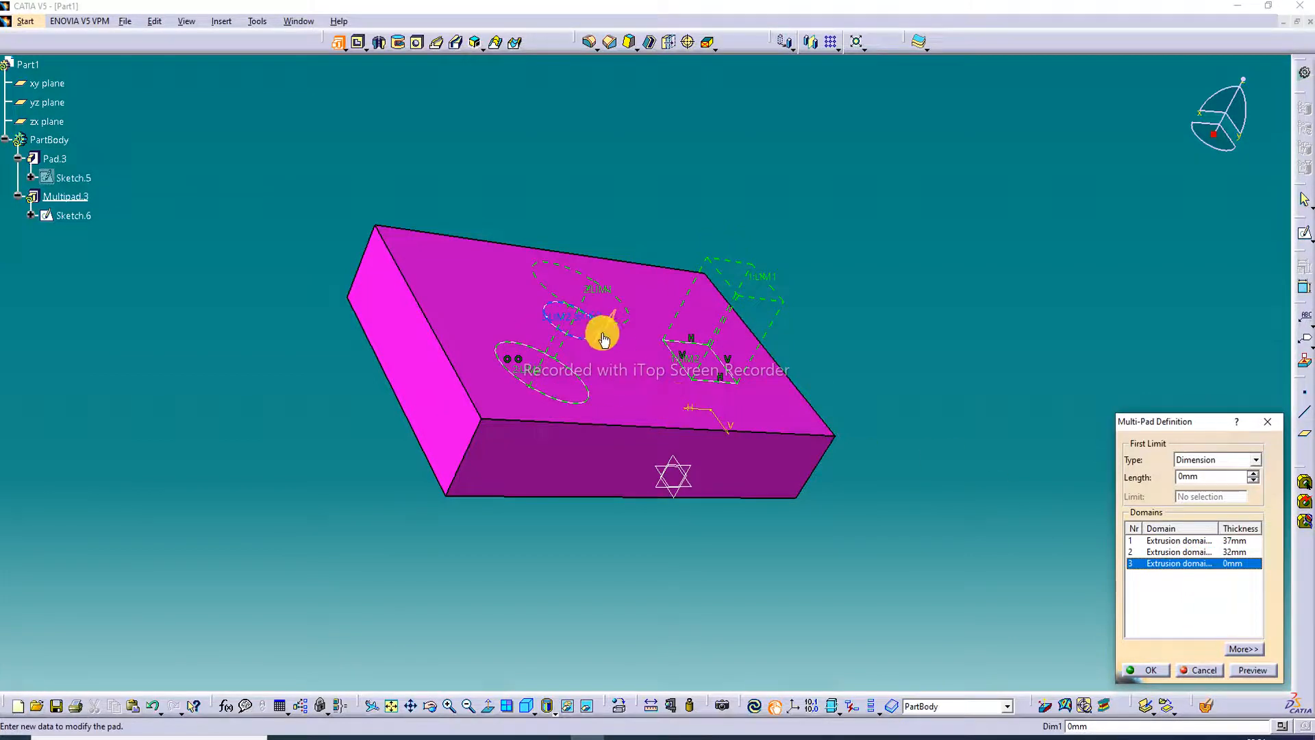
{"action": "left_click_drag", "start_coordinate": [584, 318], "coordinate": [630, 269]}
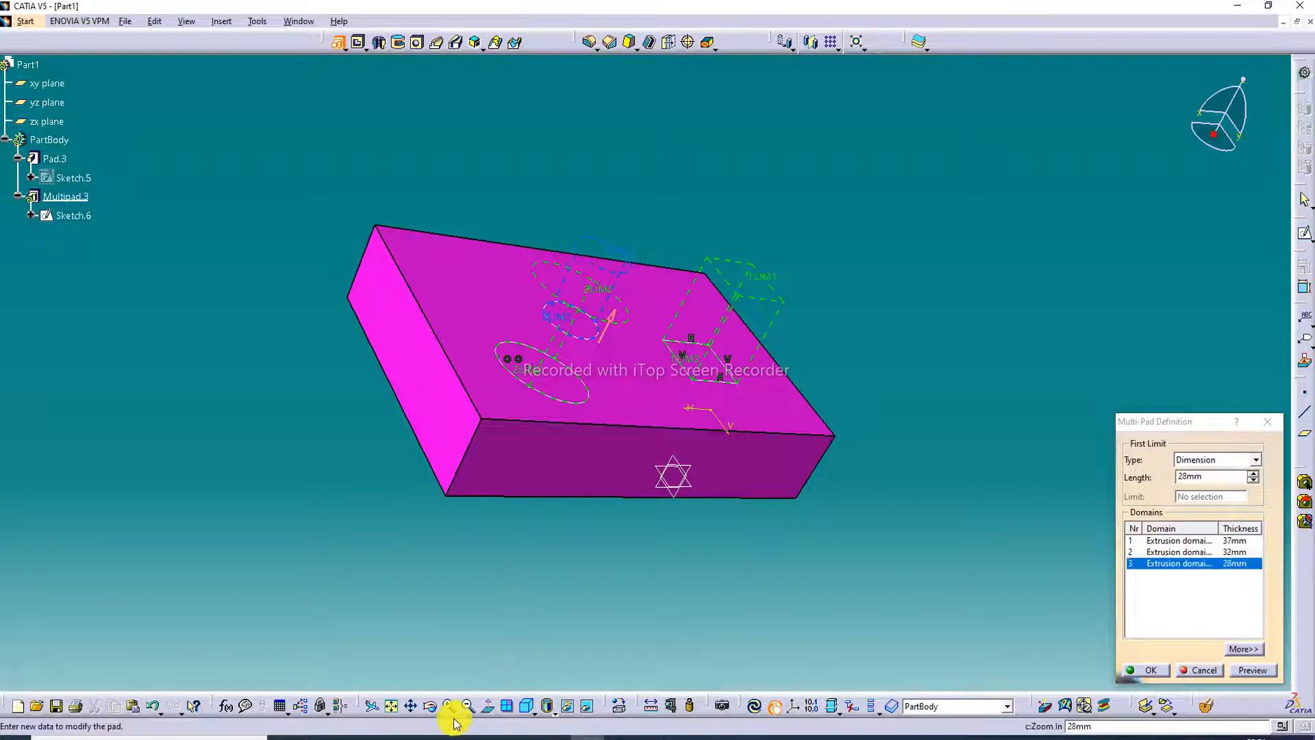
Step: Preview the three extrusions on the block and confirm the Multi-Pad definition
{"action": "left_click", "coordinate": [430, 705]}
{"action": "left_click_drag", "start_coordinate": [618, 590], "coordinate": [412, 537]}
{"action": "left_click", "coordinate": [1245, 665]}
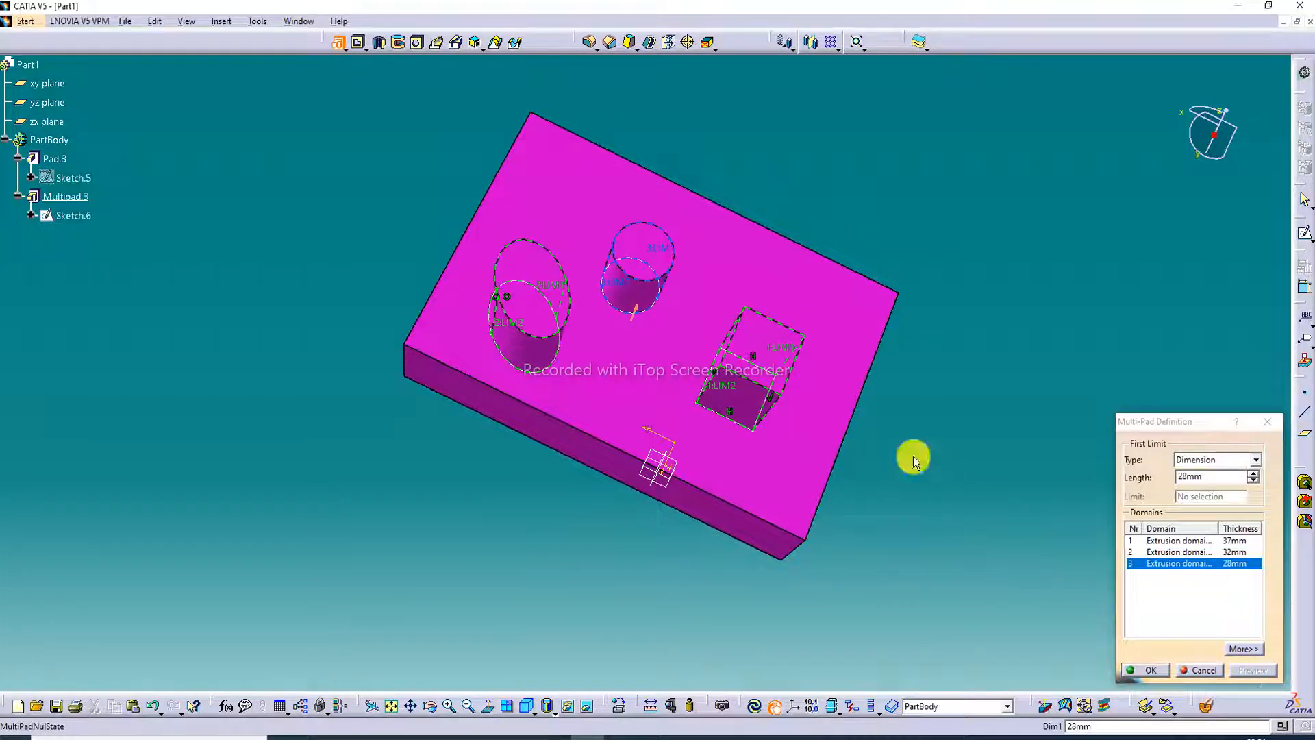
{"action": "left_click", "coordinate": [1151, 670]}
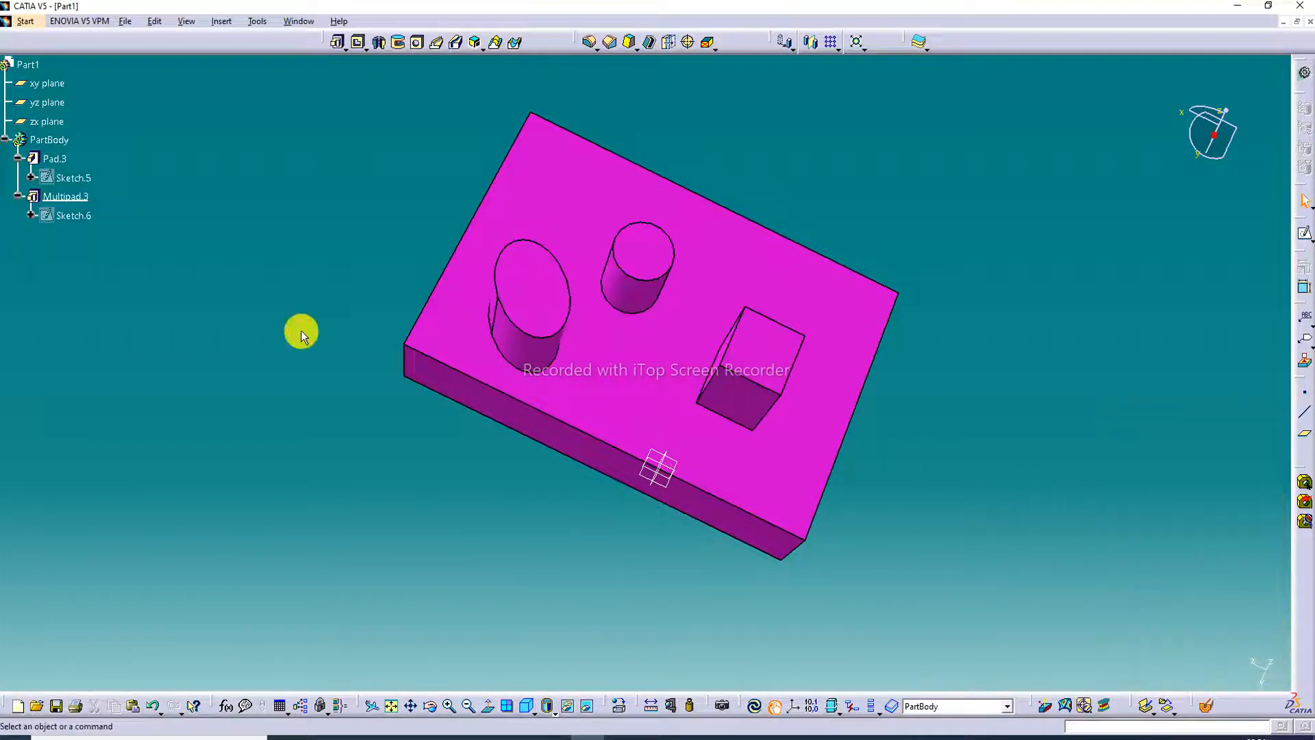
Step: Change the fill color of the Multi-Pad feature to blue in its graphic properties
{"action": "left_click", "coordinate": [72, 180]}
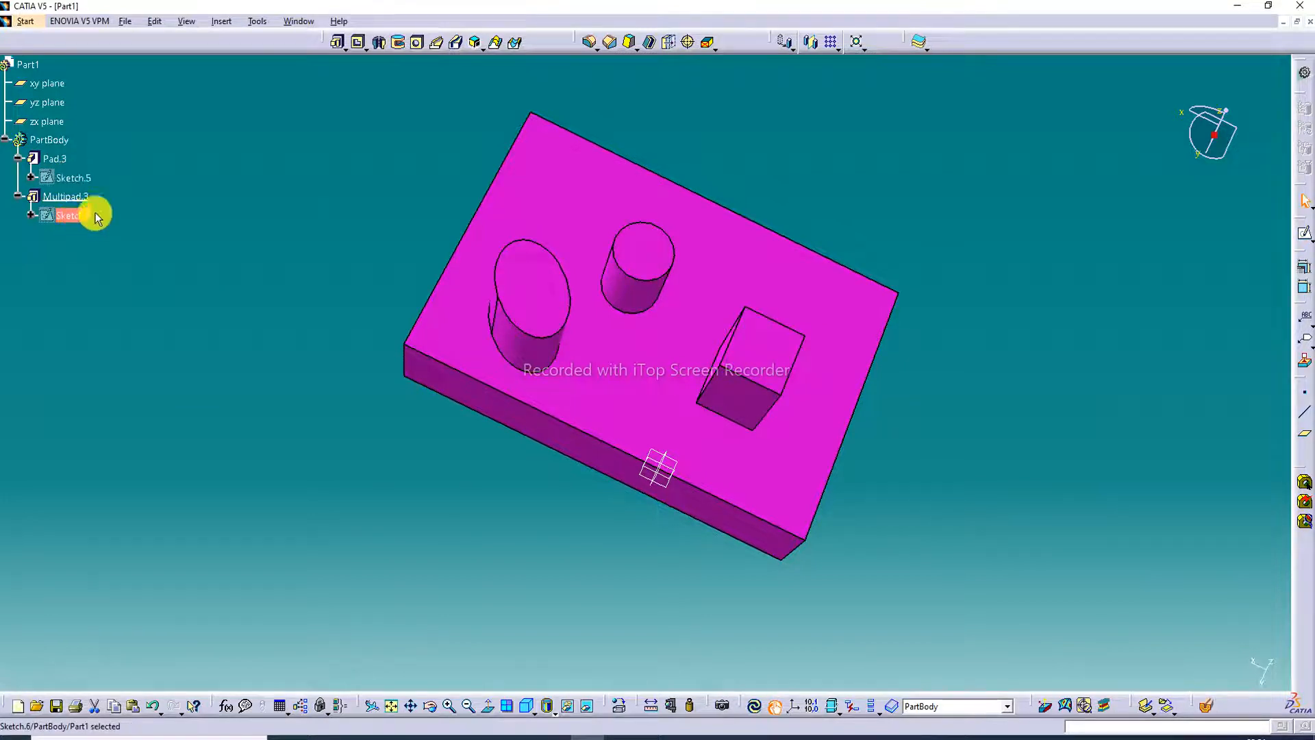
{"action": "right_click", "coordinate": [69, 198]}
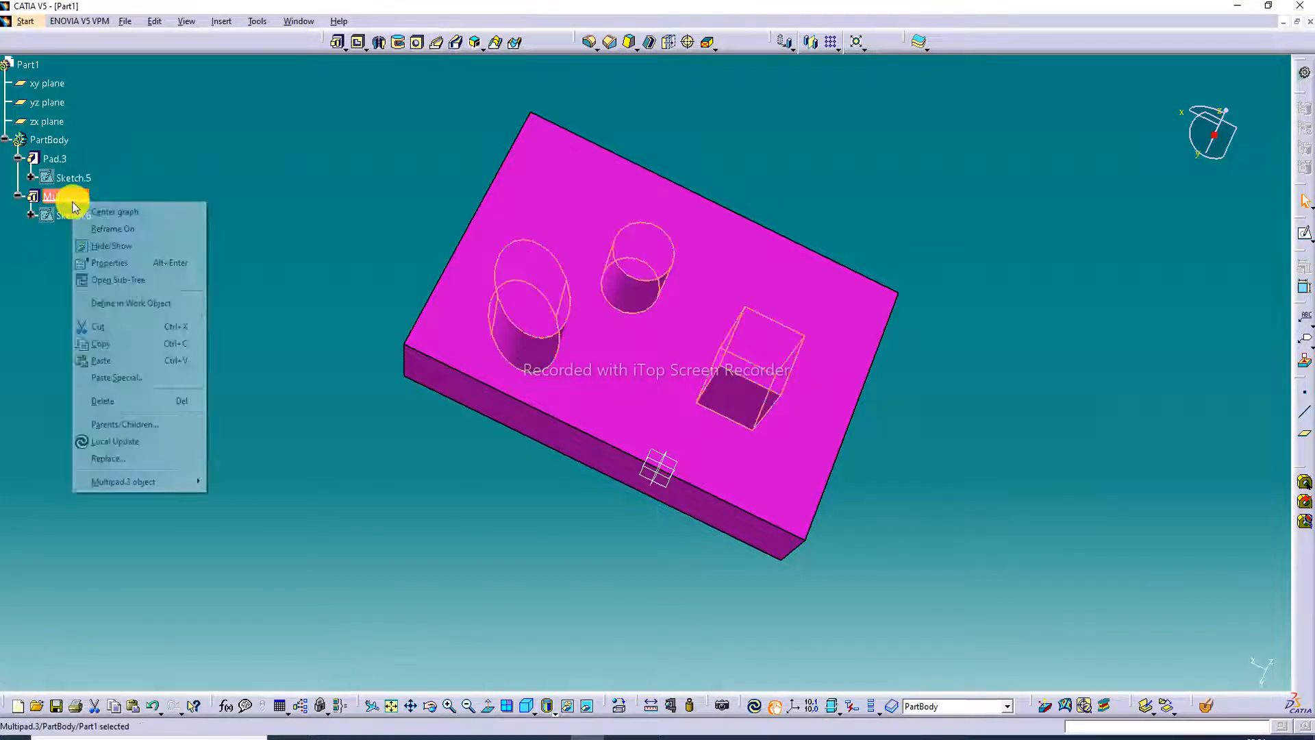
{"action": "left_click", "coordinate": [102, 263]}
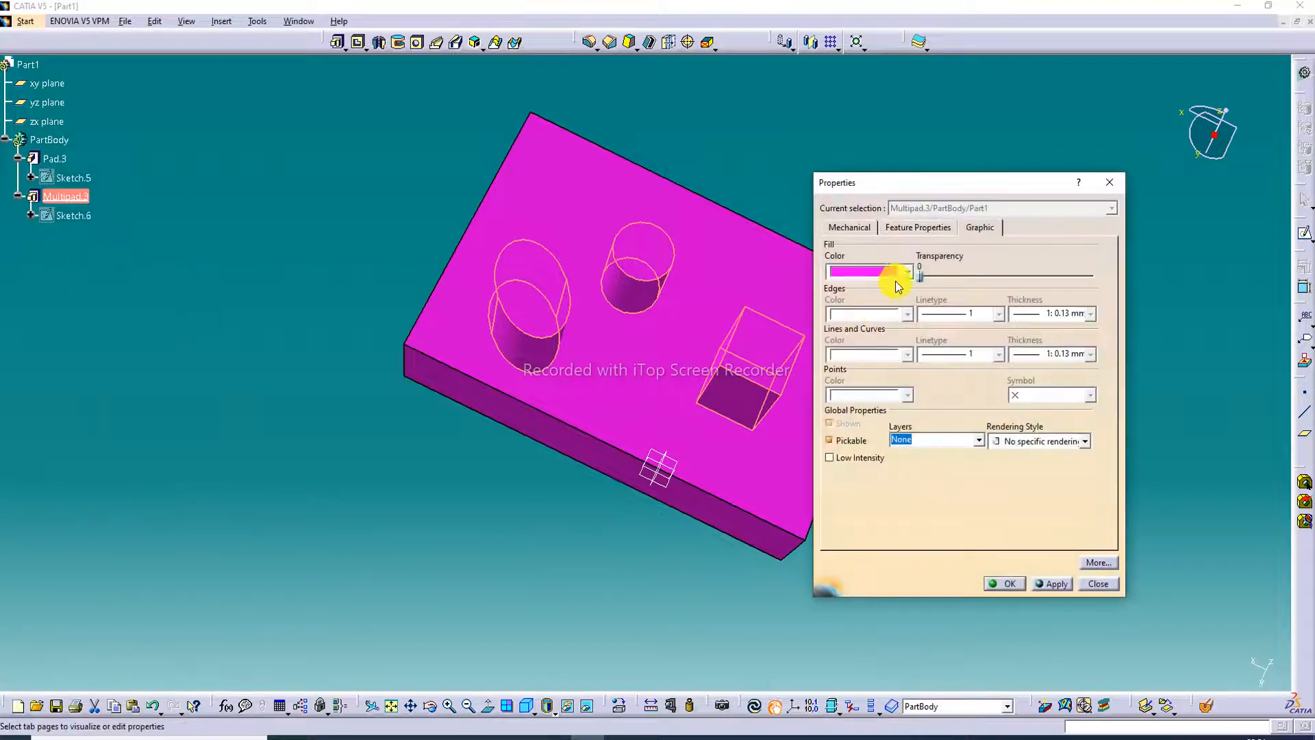
{"action": "left_click", "coordinate": [909, 272]}
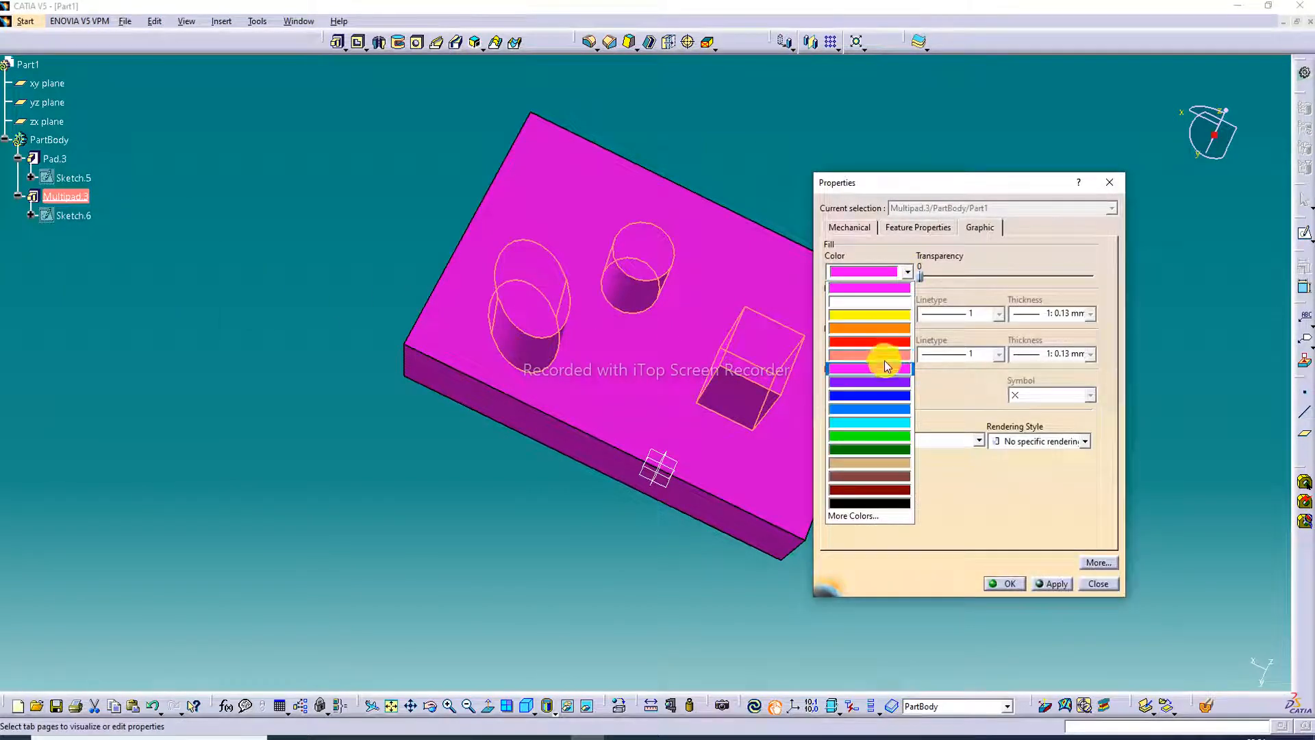
{"action": "left_click", "coordinate": [877, 408]}
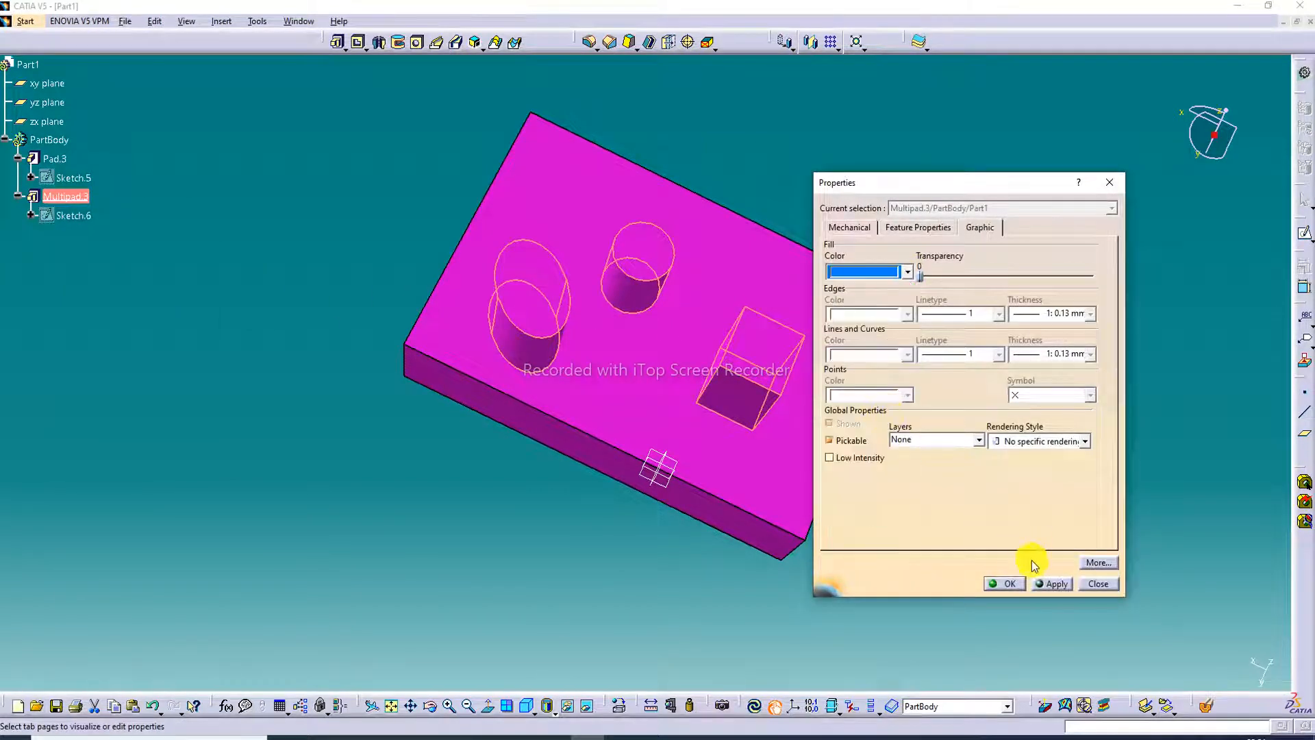
{"action": "left_click", "coordinate": [1005, 584]}
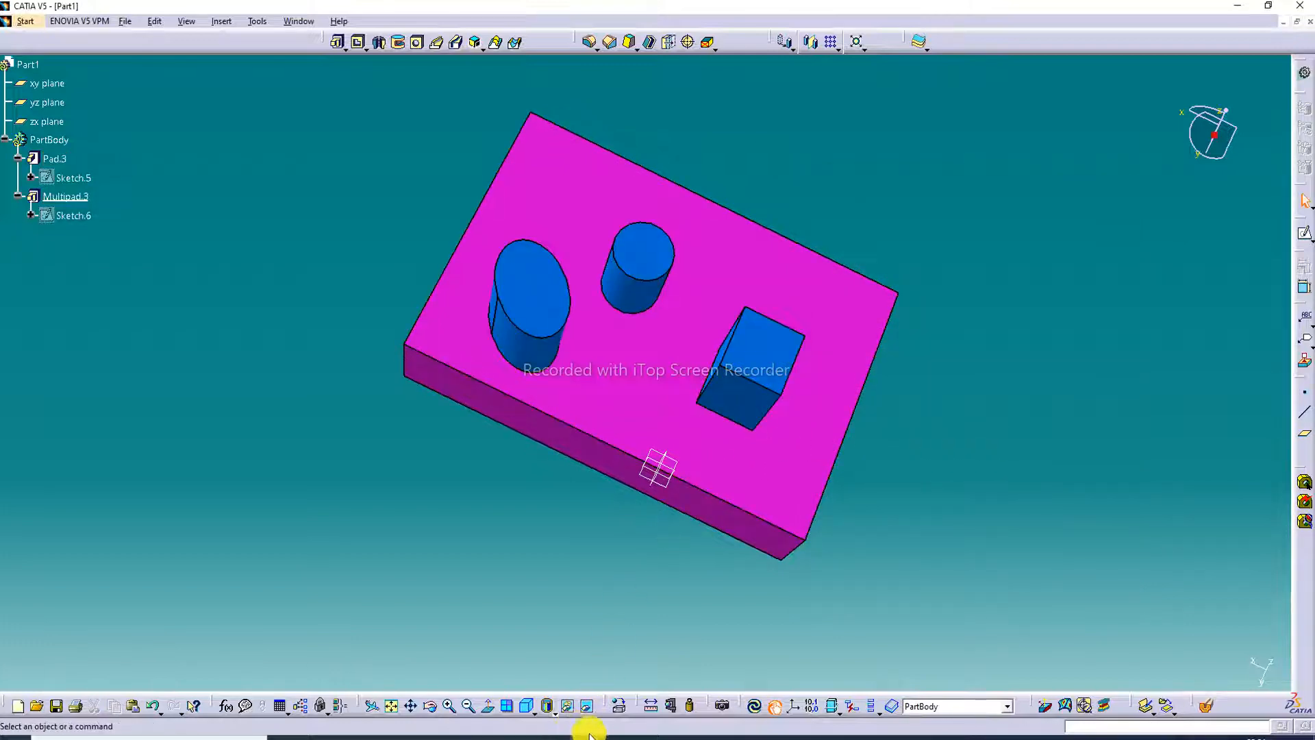
Step: Inspect the finished block with its three extrusions from several angles, and switch to the CATIA Lecture-19 PDF in the browser
{"action": "left_click", "coordinate": [430, 706]}
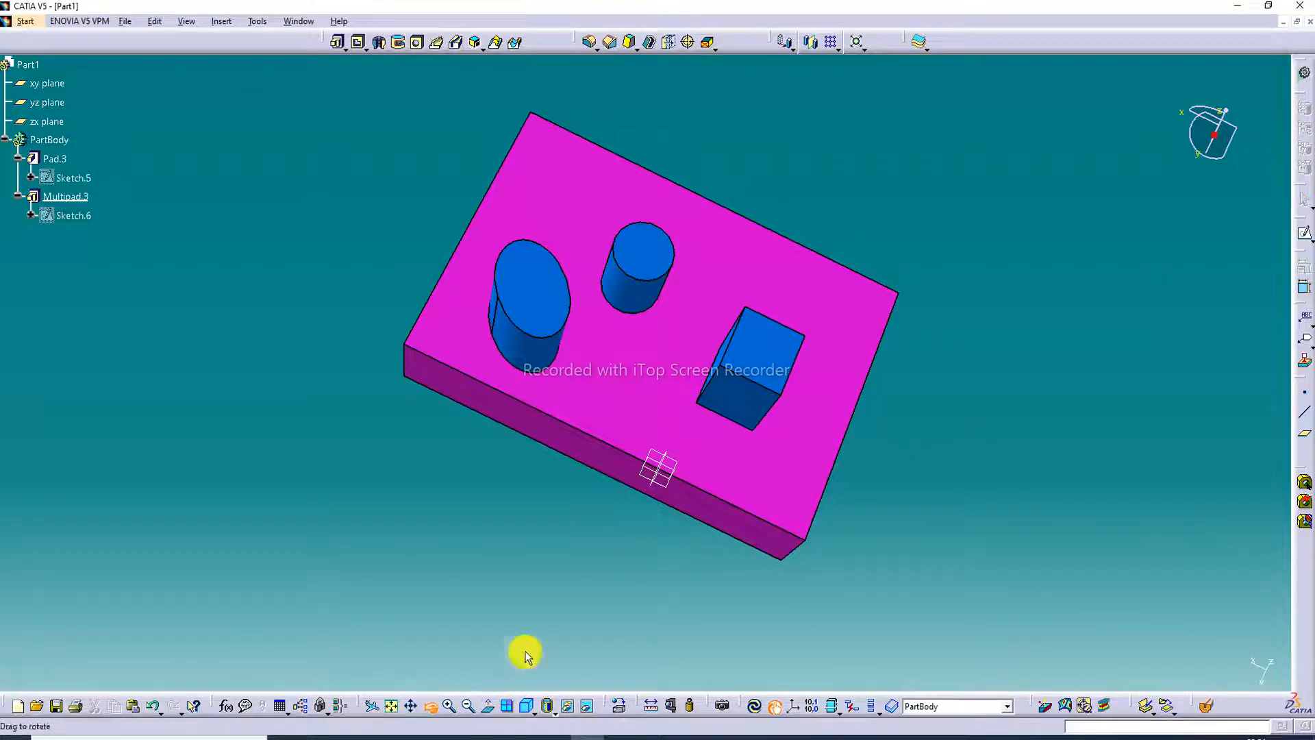
{"action": "left_click_drag", "start_coordinate": [555, 556], "coordinate": [679, 387]}
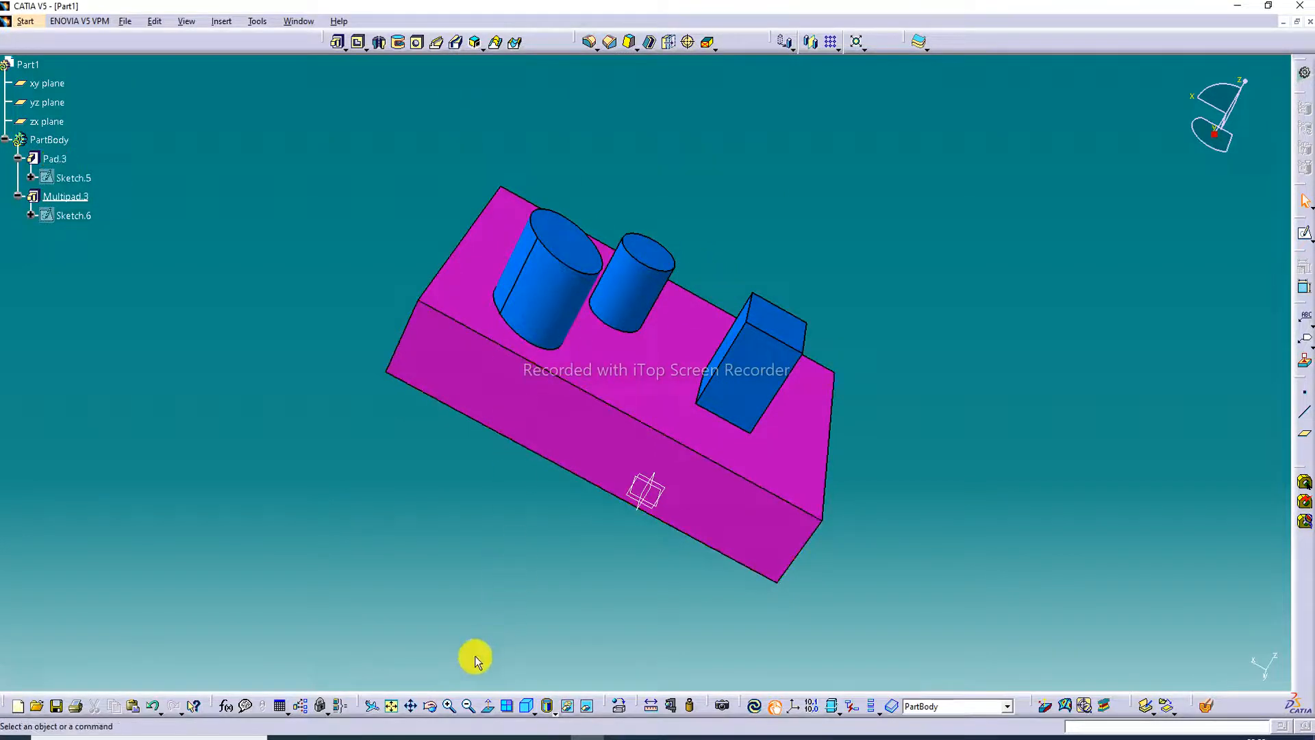
{"action": "left_click", "coordinate": [431, 706]}
{"action": "left_click_drag", "start_coordinate": [589, 550], "coordinate": [544, 519]}
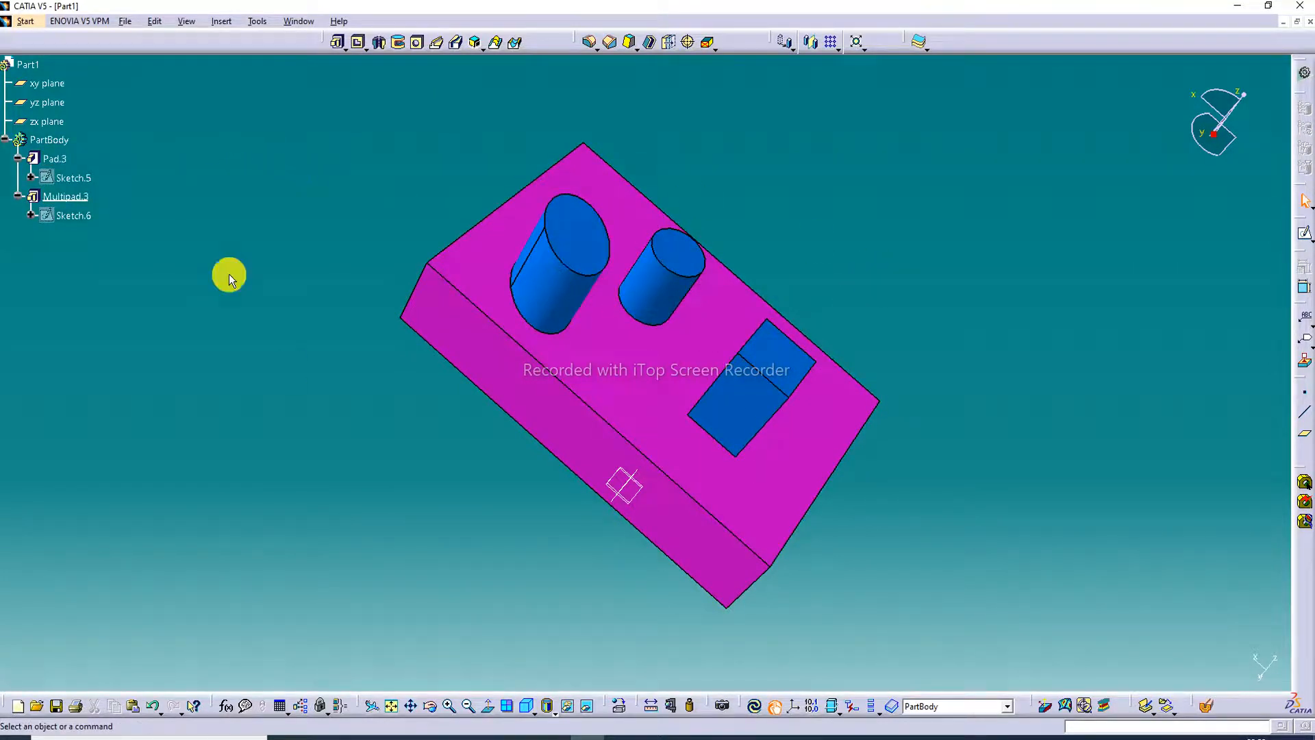
{"action": "left_click", "coordinate": [389, 737]}
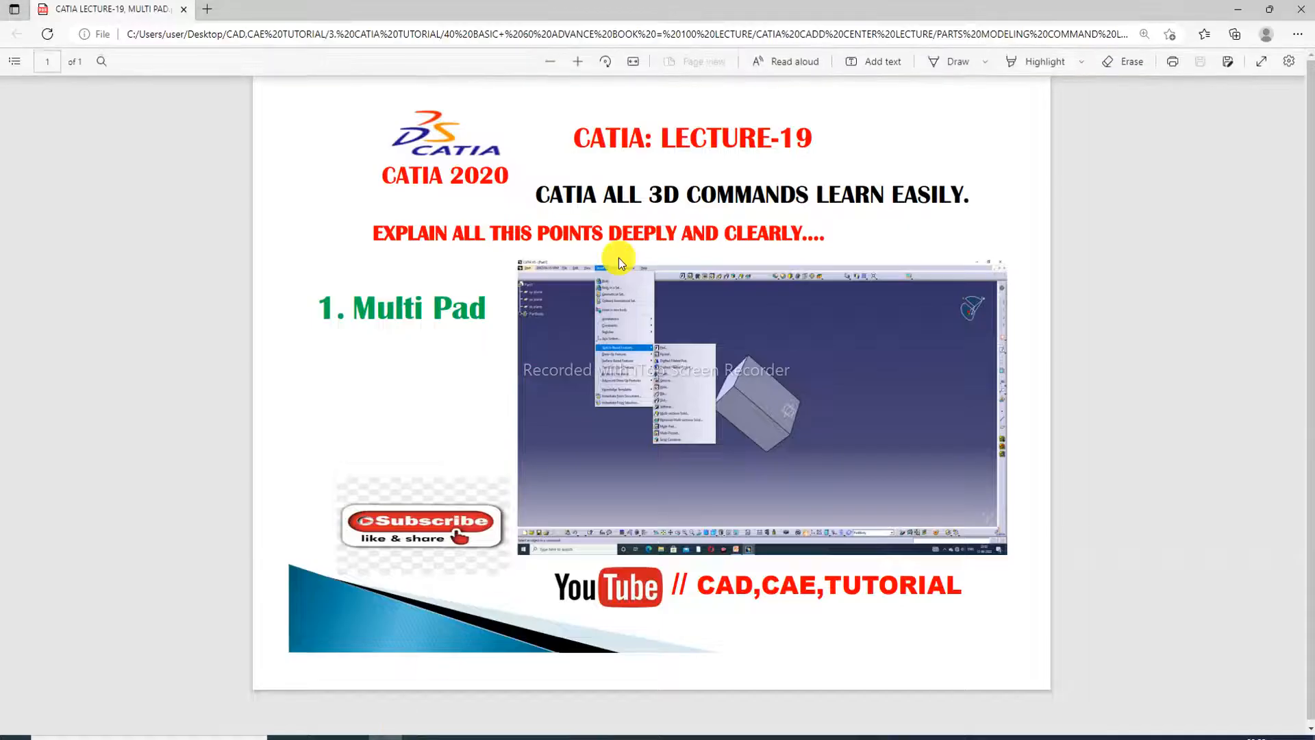